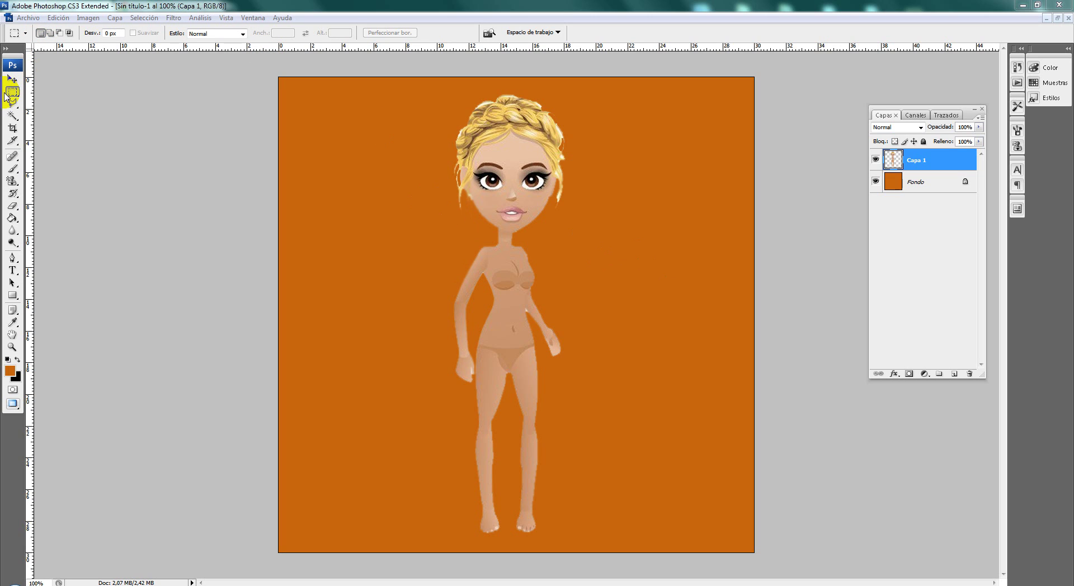
Duplicate layer Capa 1 into a new layer named 'Capa 1 copia'.
{"action": "left_click", "coordinate": [926, 162]}
{"action": "right_click", "coordinate": [929, 164]}
{"action": "left_click", "coordinate": [965, 203]}
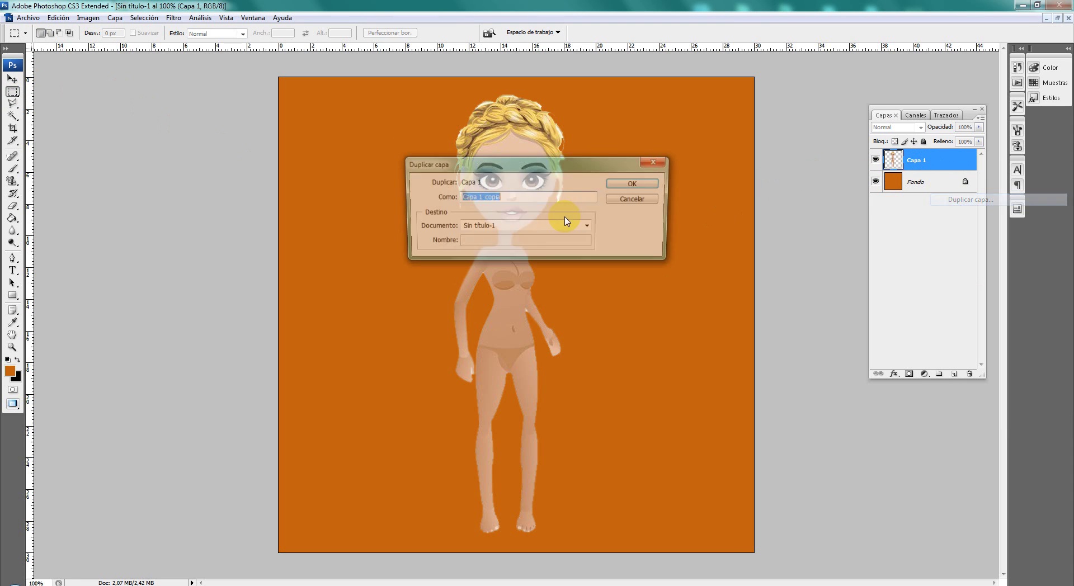
{"action": "left_click", "coordinate": [638, 185]}
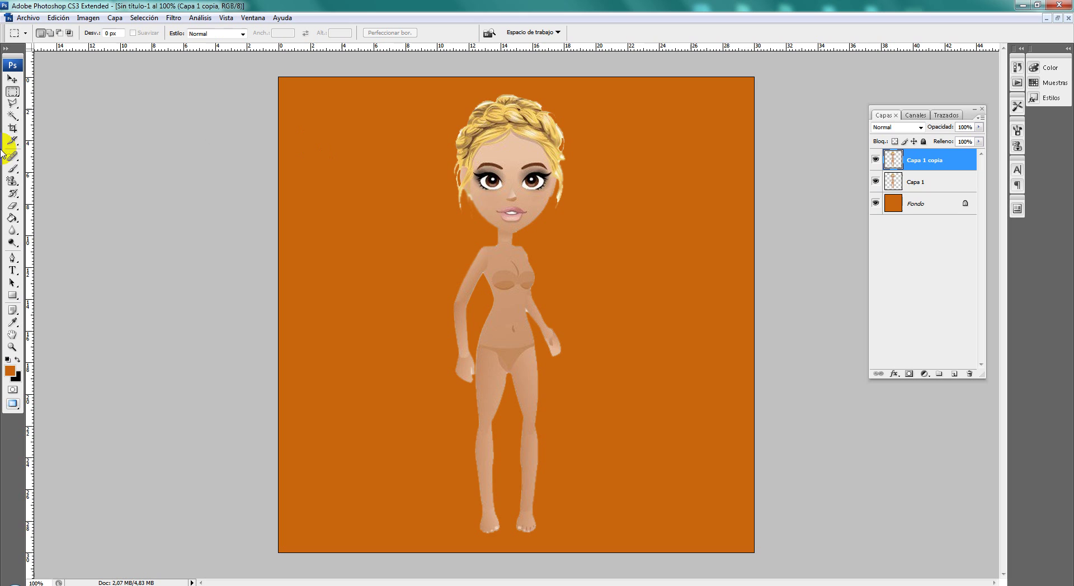
Select the doll's head and paste it onto its own layer, Capa 2.
{"action": "left_click_drag", "start_coordinate": [418, 93], "coordinate": [605, 242]}
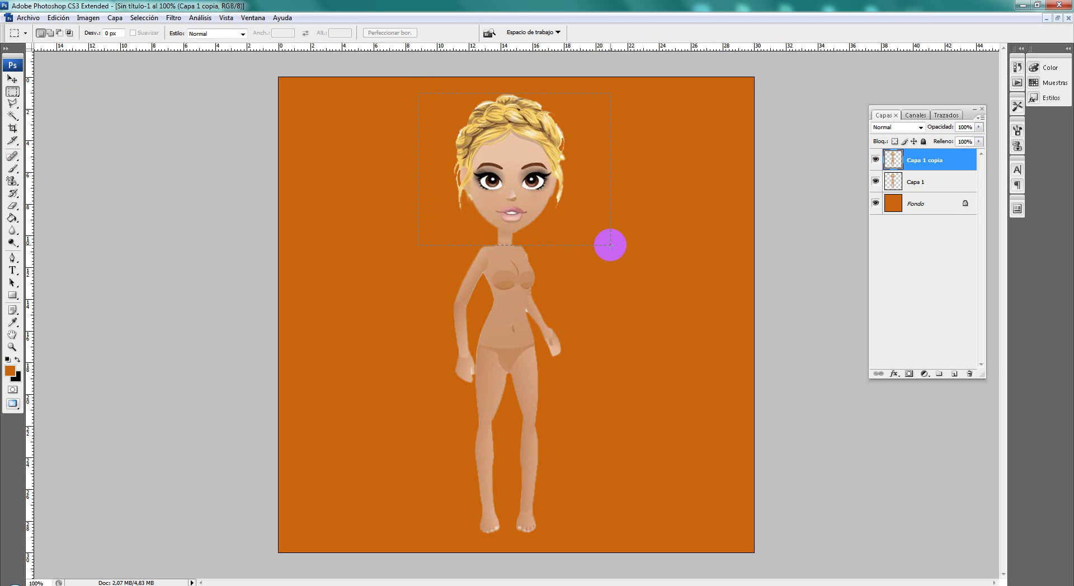
{"action": "left_click_drag", "start_coordinate": [611, 246], "coordinate": [611, 245]}
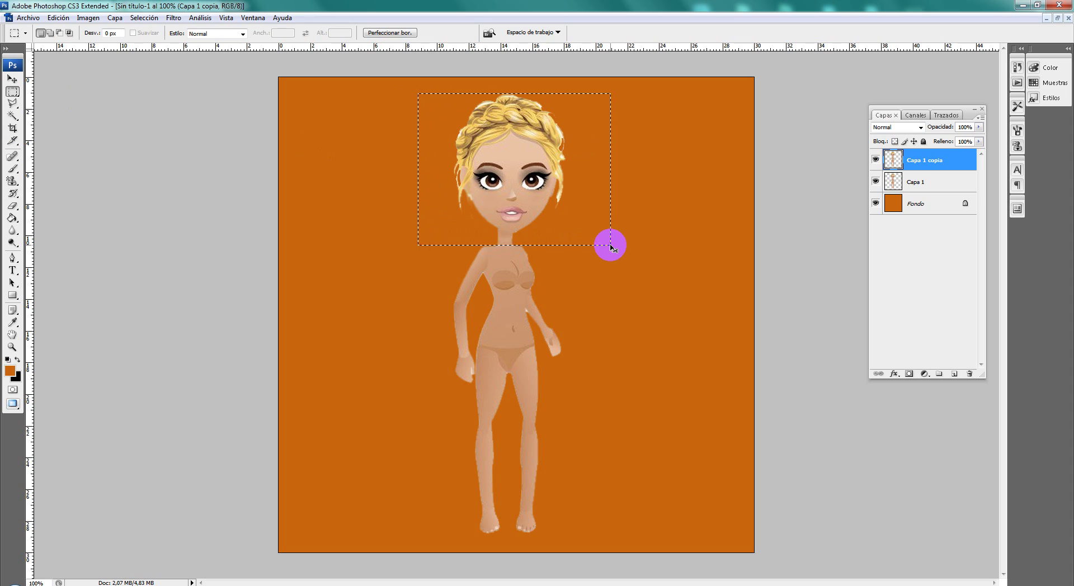
{"action": "left_click", "coordinate": [611, 246]}
{"action": "key", "text": "ctrl+v"}
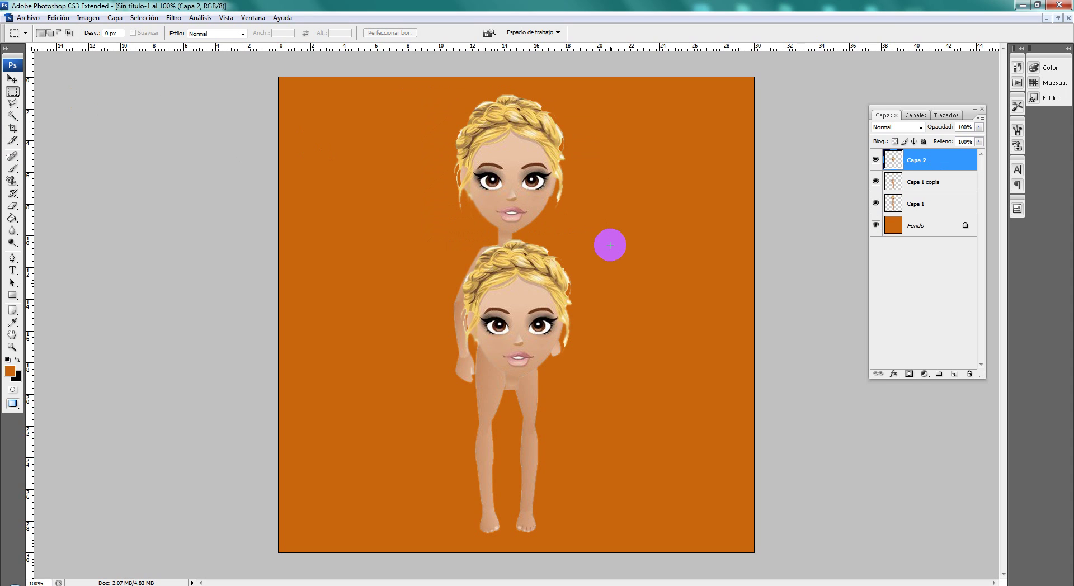
Hide Capa 2 and Capa 1, then nudge the body on Capa 1 copia up and left.
{"action": "left_click", "coordinate": [875, 160]}
{"action": "left_click", "coordinate": [875, 203]}
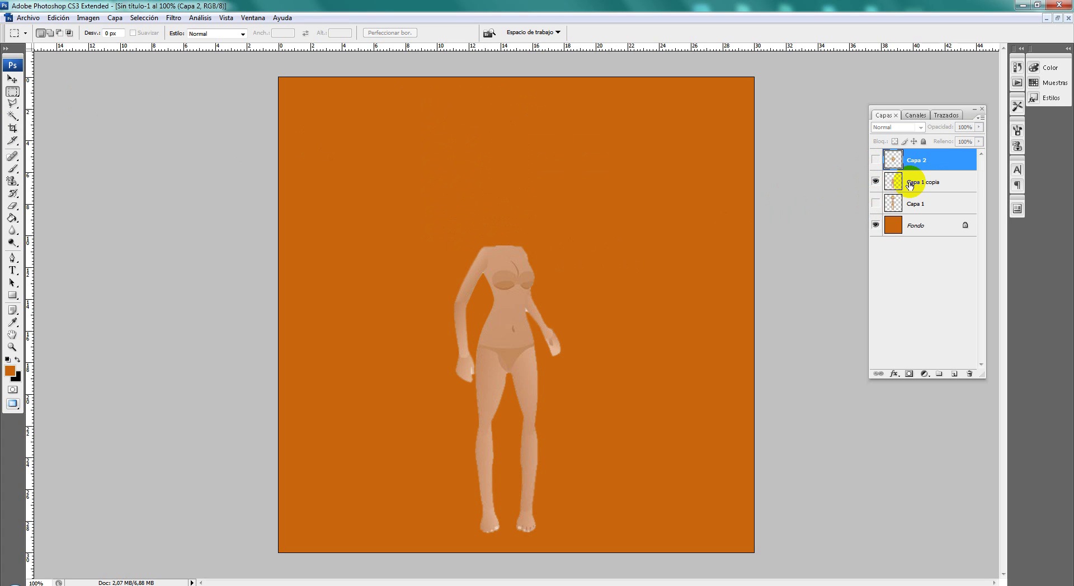
{"action": "left_click", "coordinate": [934, 195]}
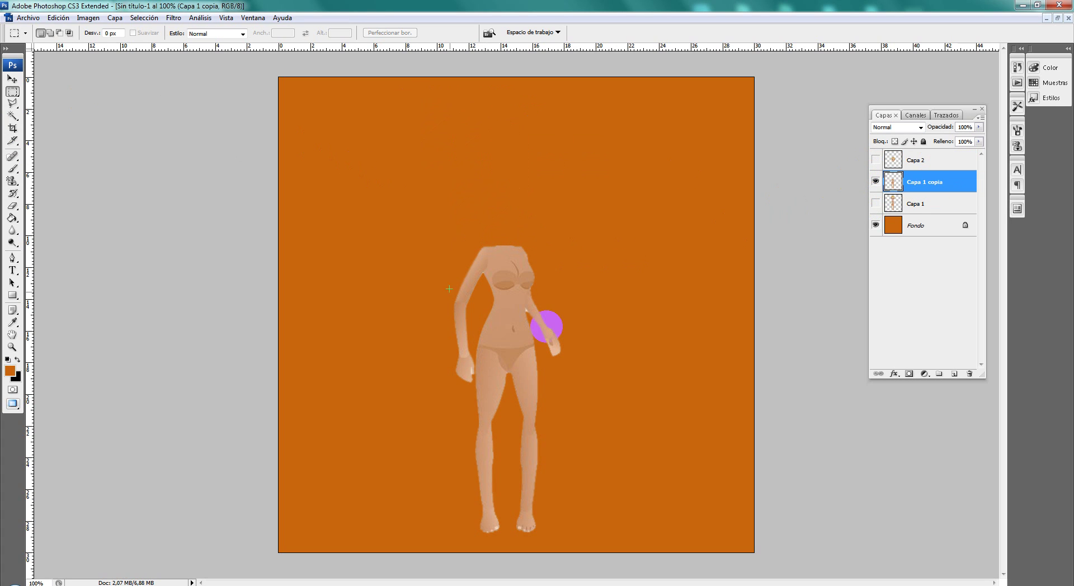
{"action": "left_click", "coordinate": [12, 79]}
{"action": "left_click_drag", "start_coordinate": [499, 275], "coordinate": [471, 200]}
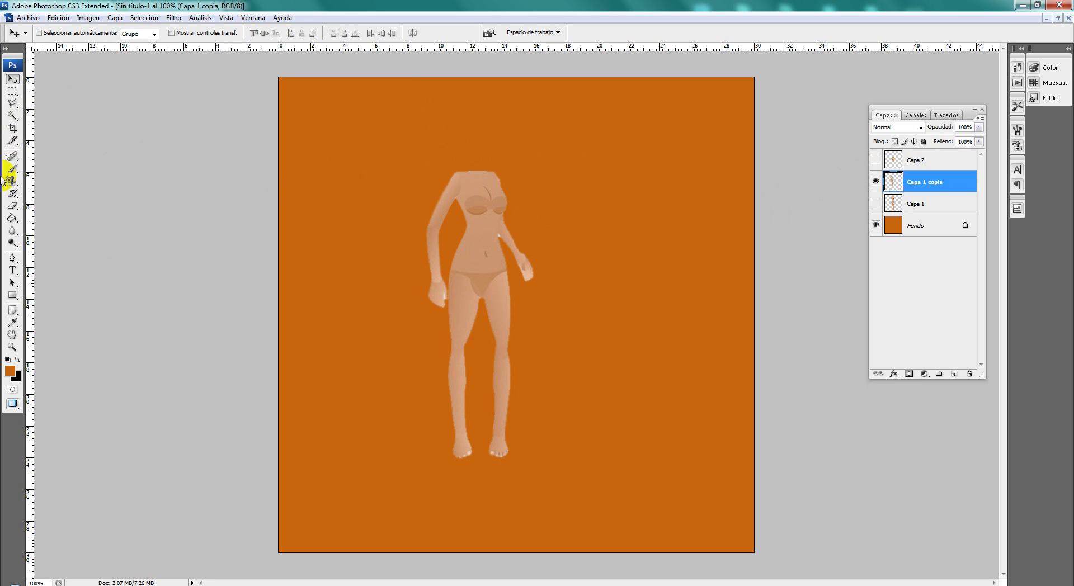
Delete the right half of the body on Capa 1 copia.
{"action": "left_click", "coordinate": [12, 91]}
{"action": "mouse_move", "coordinate": [617, 118]}
{"action": "left_mouse_down"}
{"action": "mouse_move", "coordinate": [538, 429]}
{"action": "mouse_move", "coordinate": [518, 459]}
{"action": "left_mouse_up"}
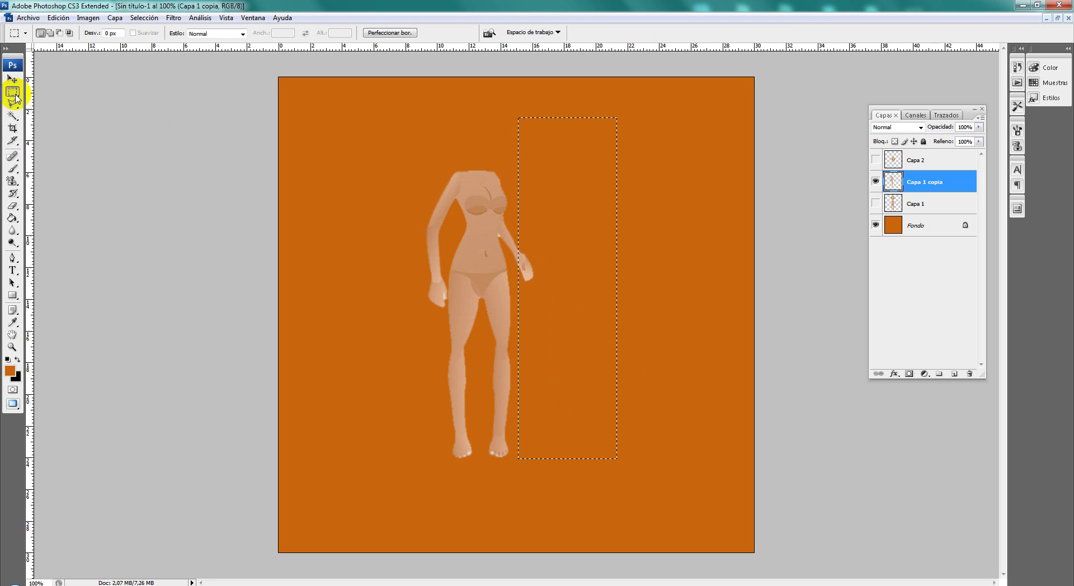
{"action": "left_click_drag", "start_coordinate": [678, 108], "coordinate": [508, 446]}
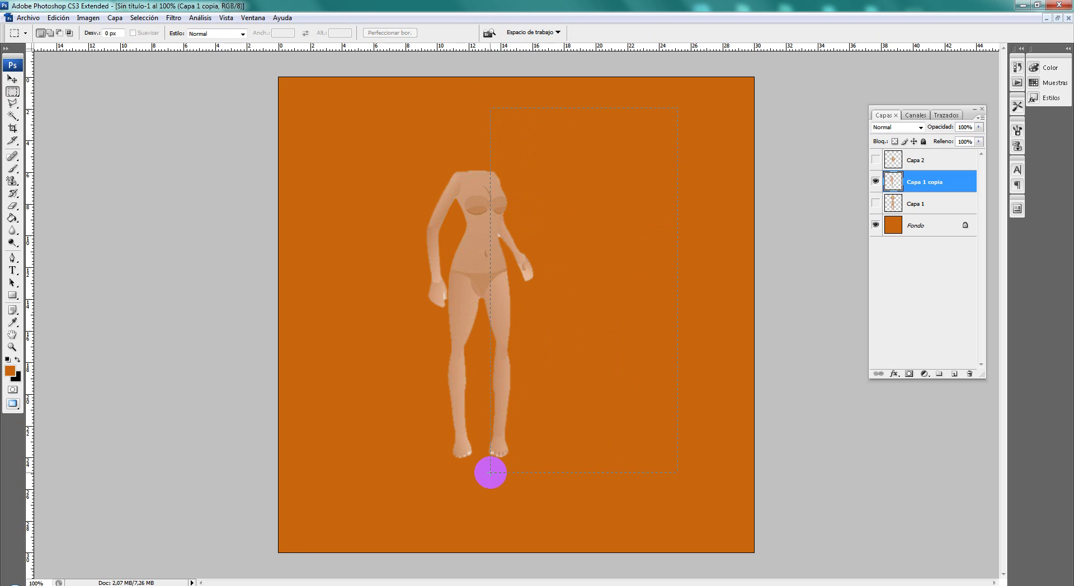
{"action": "left_click_drag", "start_coordinate": [491, 473], "coordinate": [491, 472]}
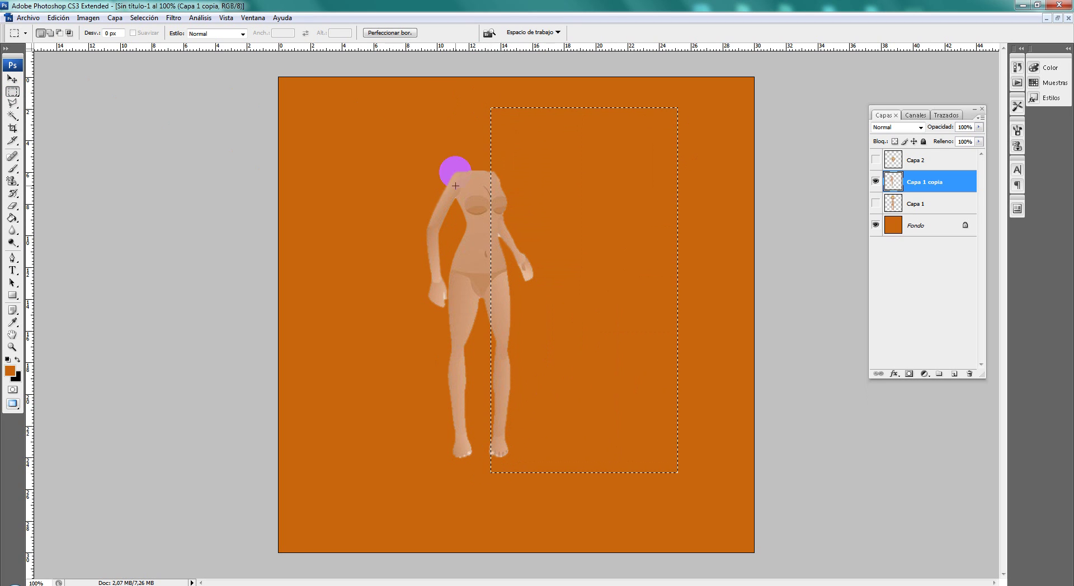
{"action": "left_click", "coordinate": [643, 154]}
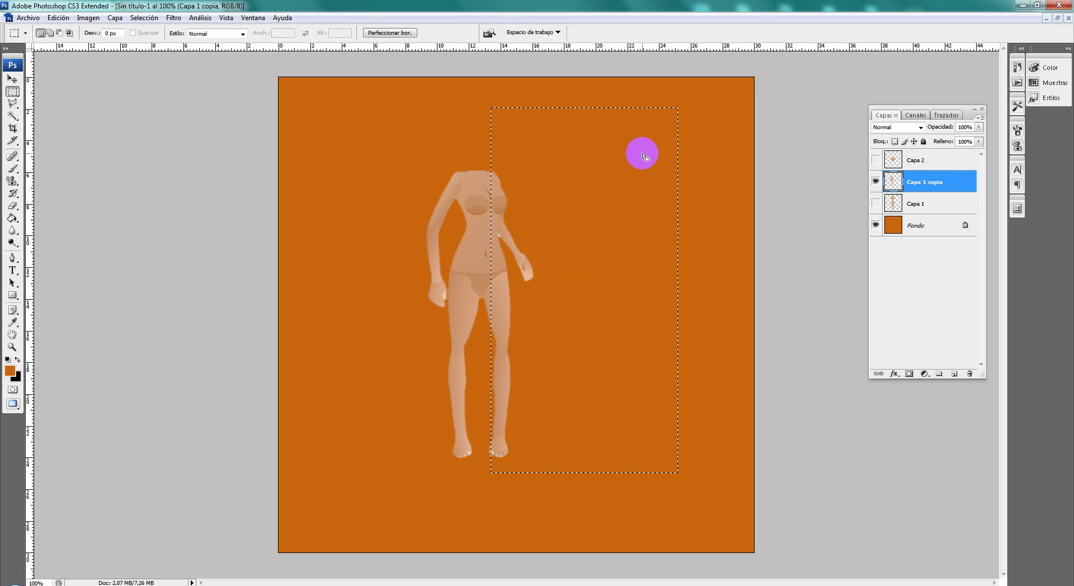
{"action": "key", "text": "Delete"}
{"action": "key", "text": "ctrl+d"}
Remove the small leftover piece near the legs and deselect.
{"action": "left_click_drag", "start_coordinate": [581, 152], "coordinate": [504, 483]}
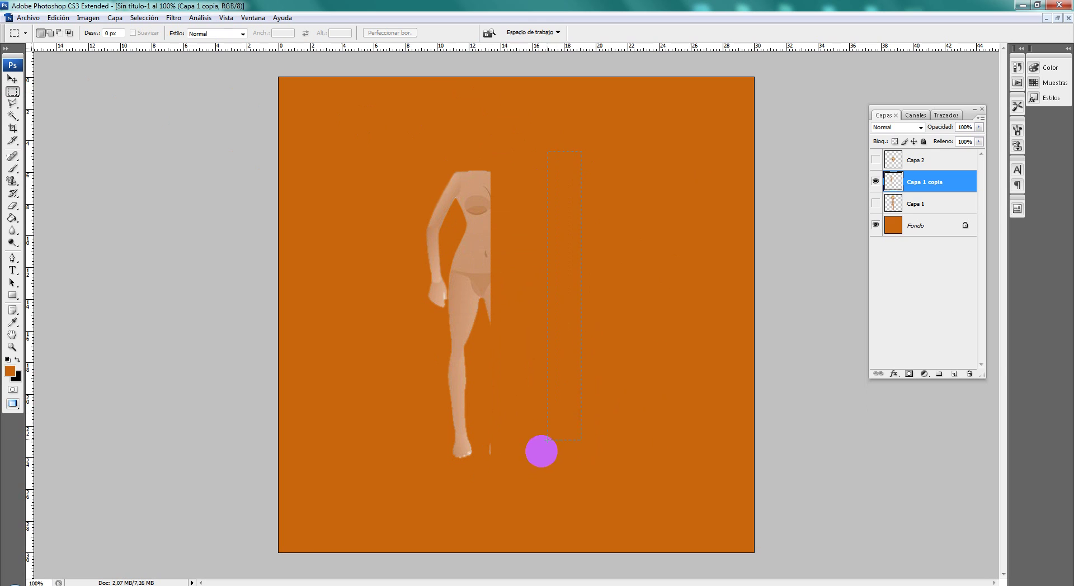
{"action": "left_click_drag", "start_coordinate": [550, 423], "coordinate": [491, 468]}
{"action": "key", "text": "Delete"}
{"action": "key", "text": "ctrl+d"}
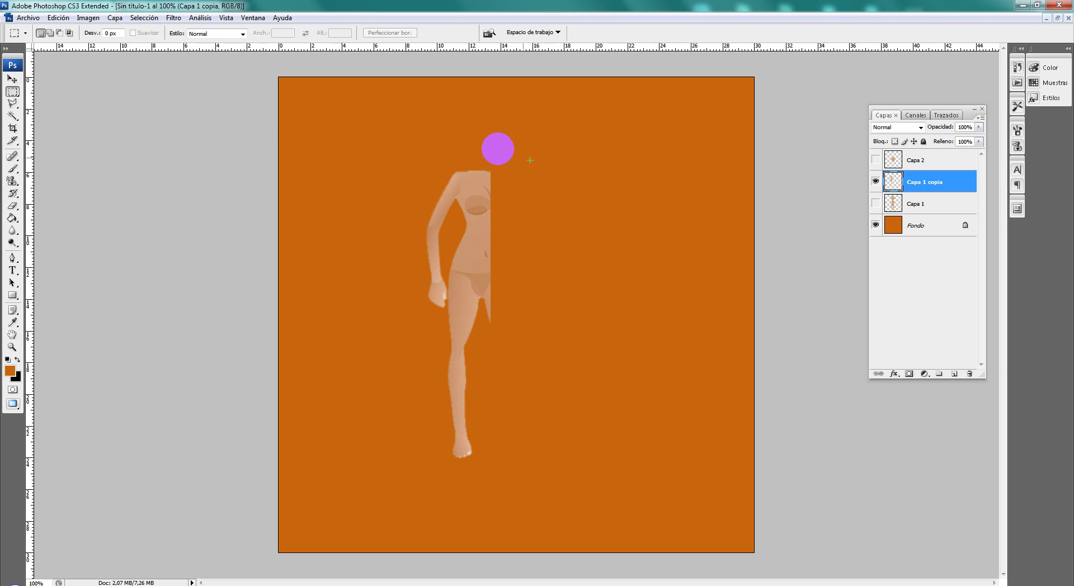
{"action": "left_click", "coordinate": [11, 80]}
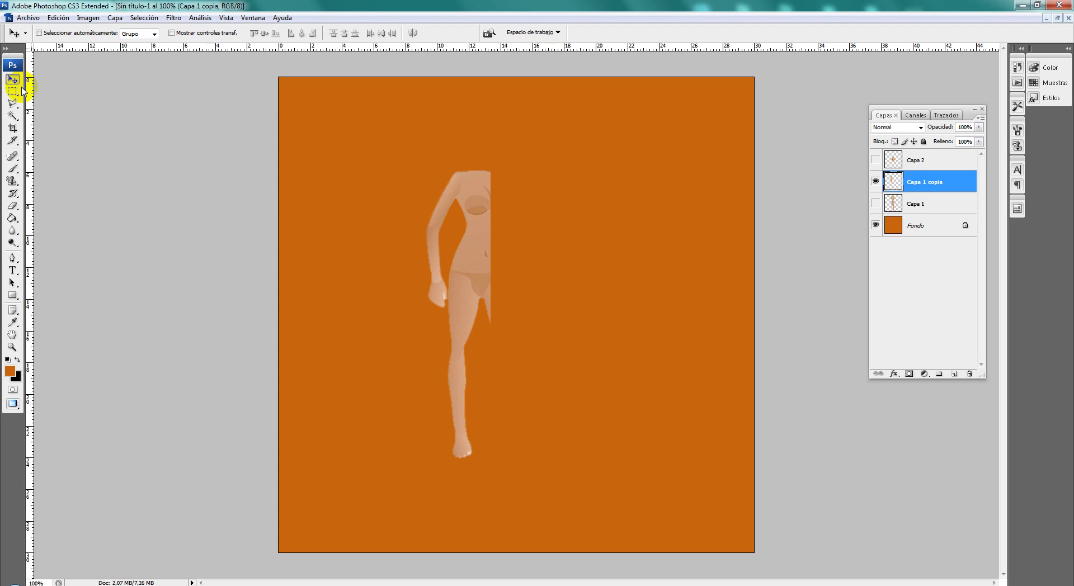
Duplicate Capa 1 copia as Capa 1 copia 2 and move it to the right.
{"action": "right_click", "coordinate": [942, 189]}
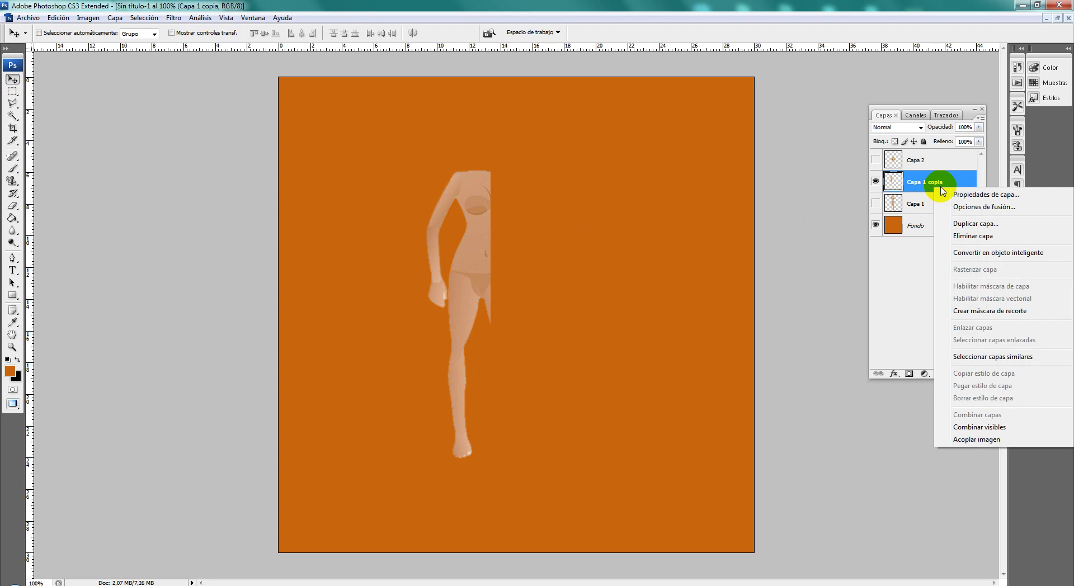
{"action": "left_click", "coordinate": [968, 223]}
{"action": "left_click", "coordinate": [631, 179]}
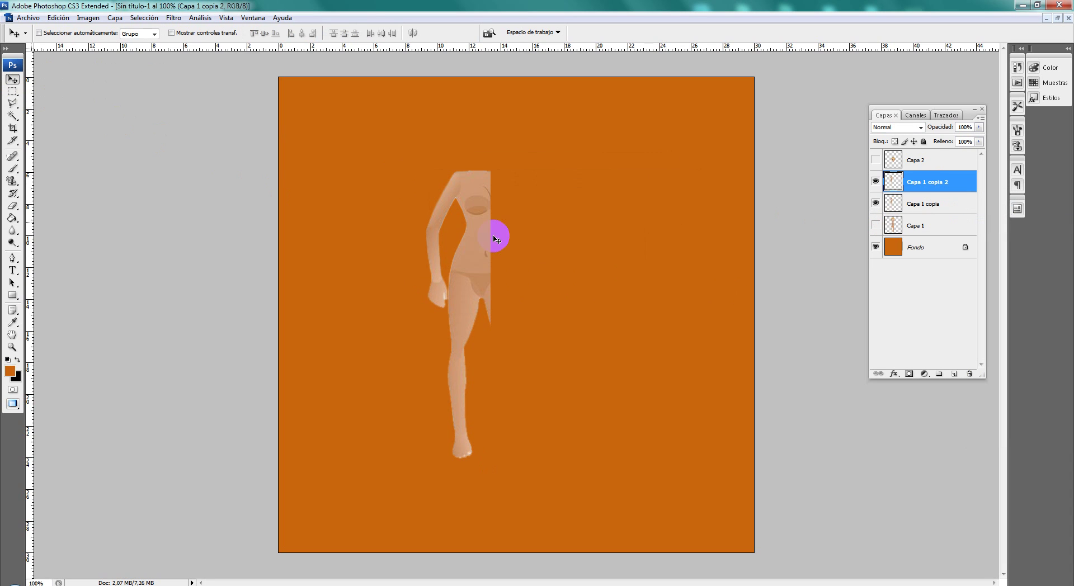
{"action": "left_click_drag", "start_coordinate": [496, 239], "coordinate": [541, 248]}
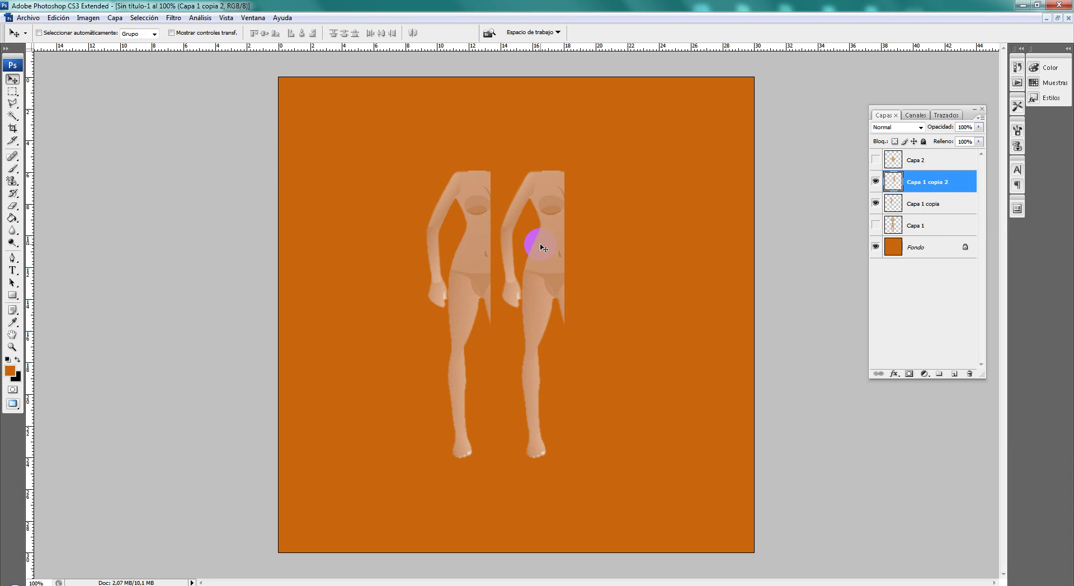
Flip the copy horizontally, butt it against the left half, and zoom in.
{"action": "key", "text": "ctrl+t"}
{"action": "right_click", "coordinate": [541, 244]}
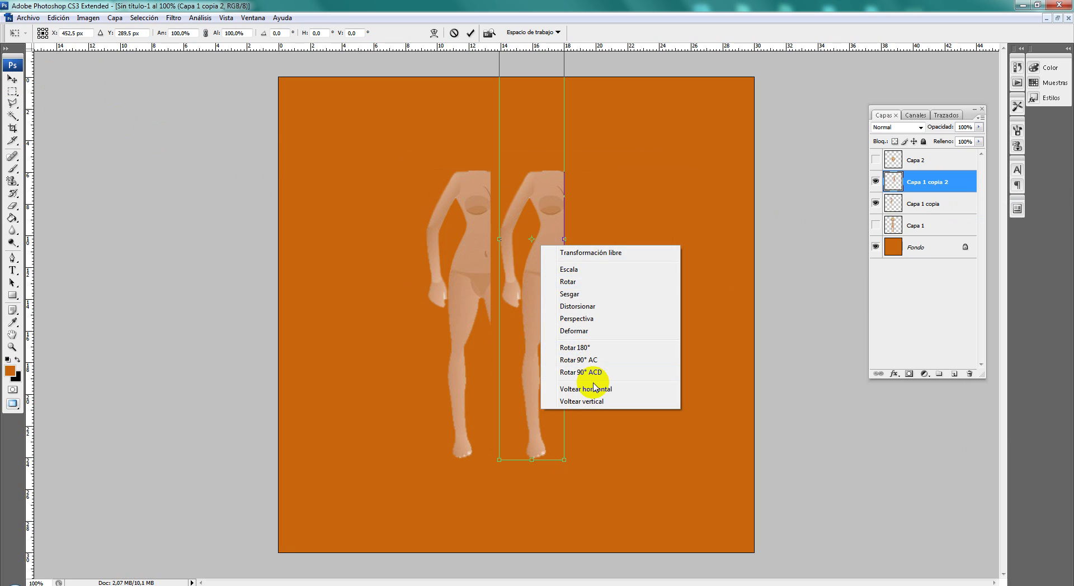
{"action": "left_click", "coordinate": [596, 389]}
{"action": "double_click", "coordinate": [559, 280]}
{"action": "left_click_drag", "start_coordinate": [533, 247], "coordinate": [514, 253]}
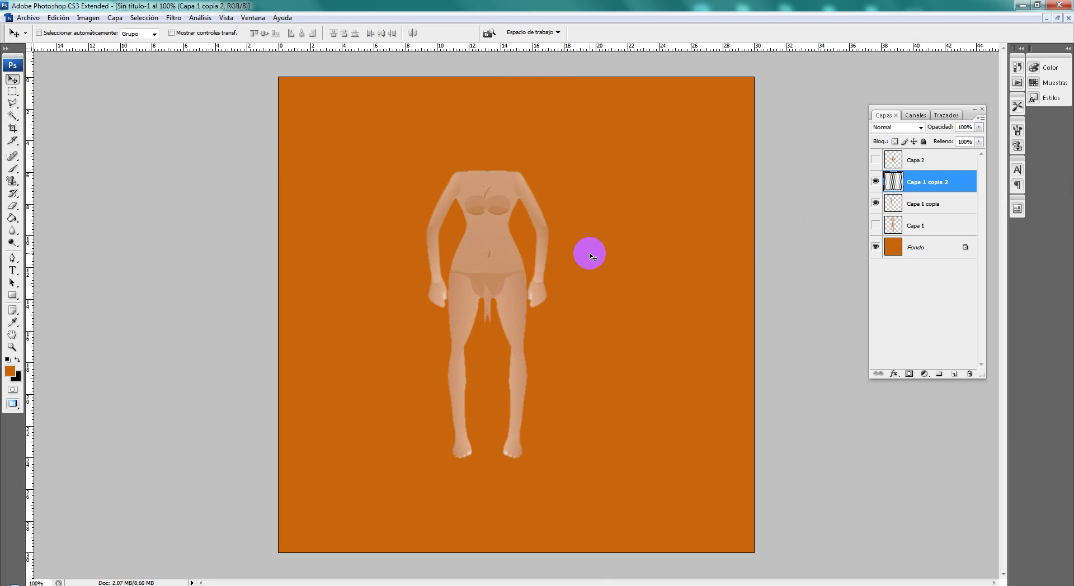
{"action": "key", "text": "Left"}
{"action": "key", "text": "Left"}
{"action": "key", "text": "Left"}
{"action": "key", "text": "Left"}
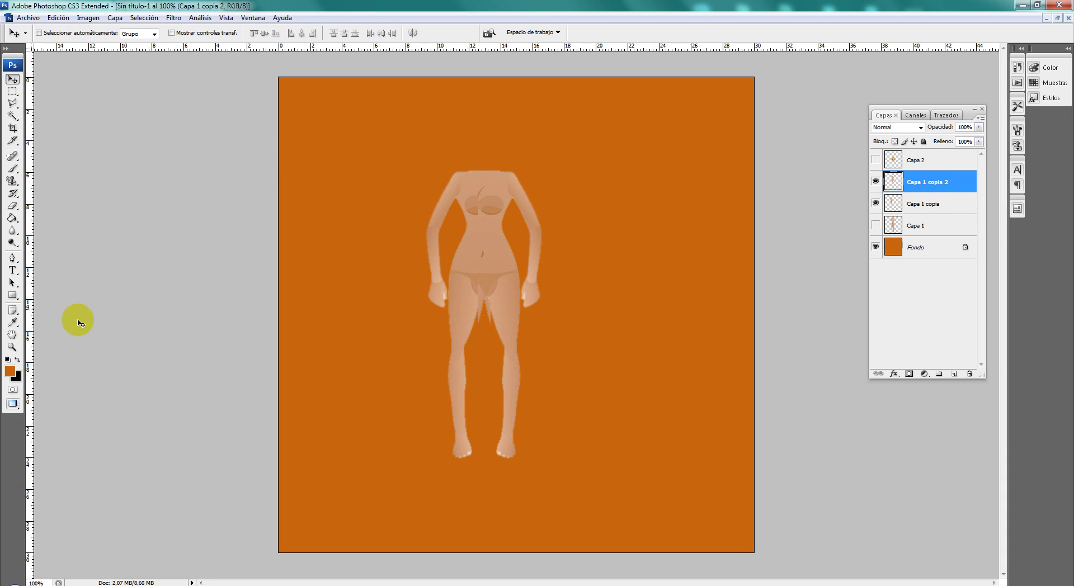
{"action": "left_click", "coordinate": [11, 347]}
{"action": "left_click", "coordinate": [570, 317]}
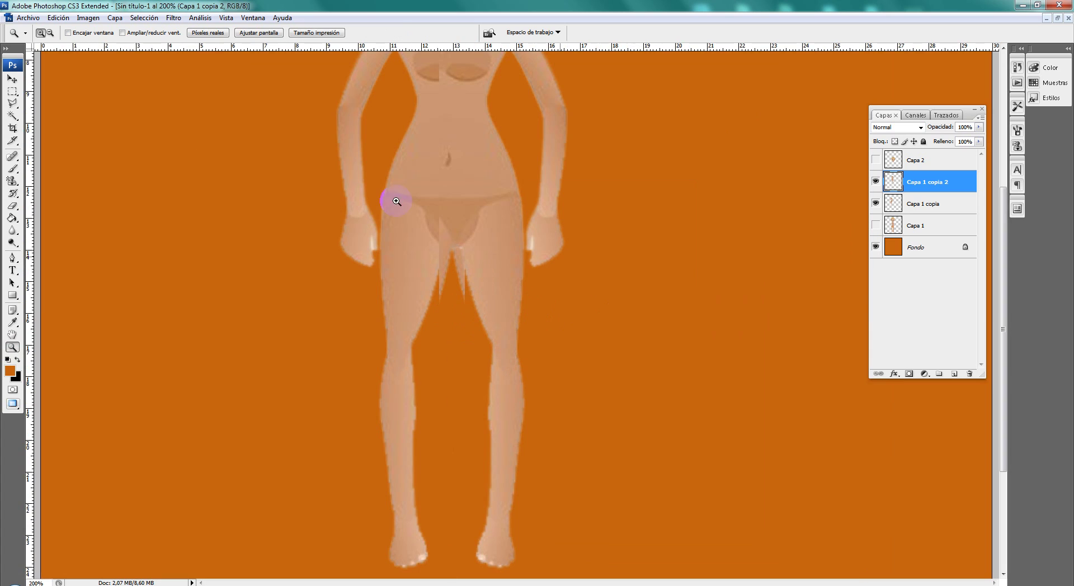
Hide the mirrored half and set a 30 px eraser for Capa 1 copia.
{"action": "left_click", "coordinate": [876, 181]}
{"action": "left_click", "coordinate": [12, 205]}
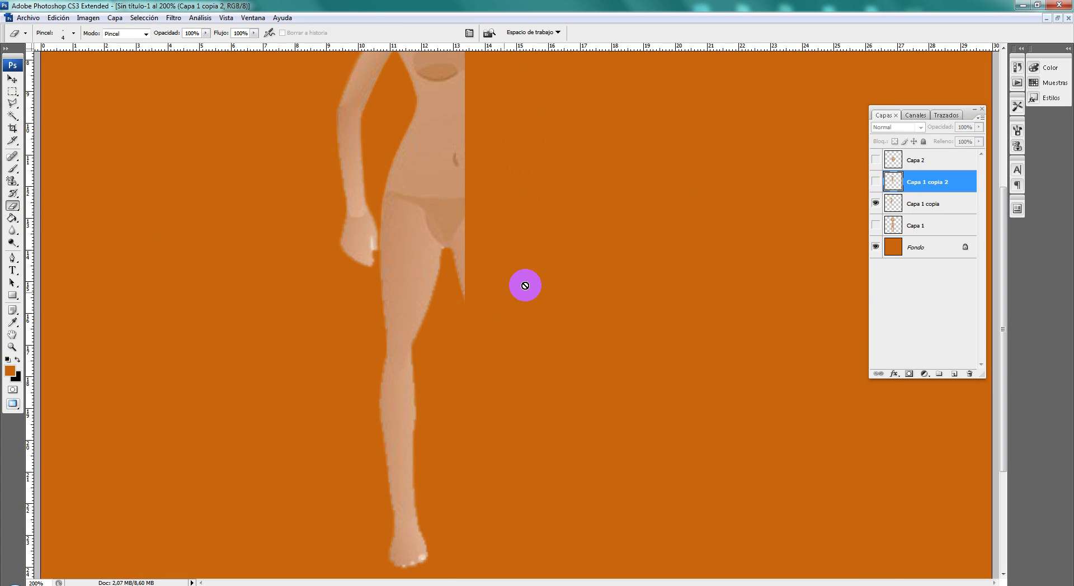
{"action": "left_click", "coordinate": [895, 203]}
{"action": "right_click", "coordinate": [467, 269]}
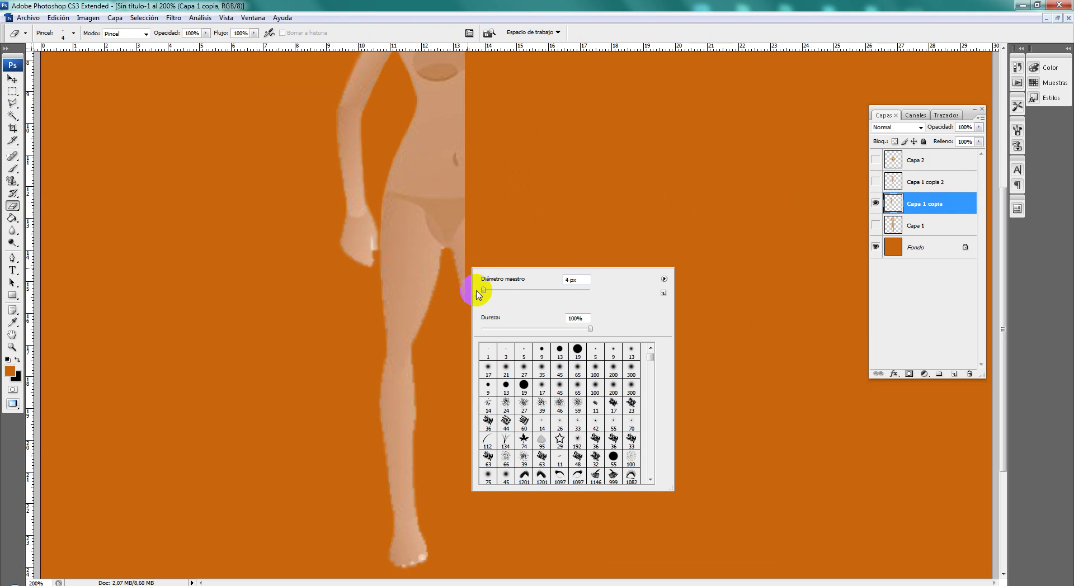
{"action": "type", "text": "30"}
{"action": "key", "text": "Return"}
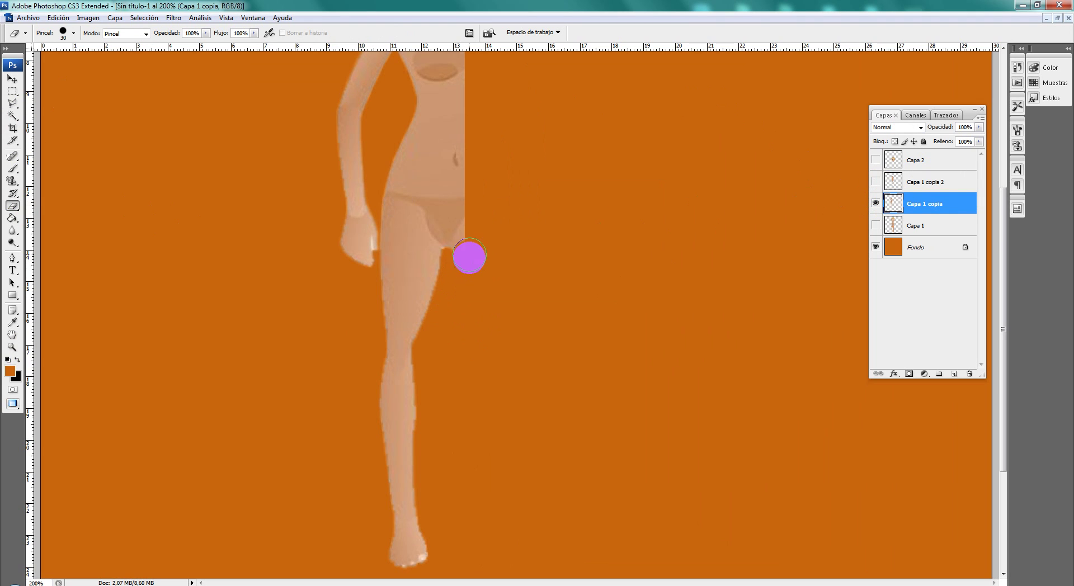
{"action": "scroll", "coordinate": [504, 240], "scroll_direction": "up", "scroll_amount": 1}
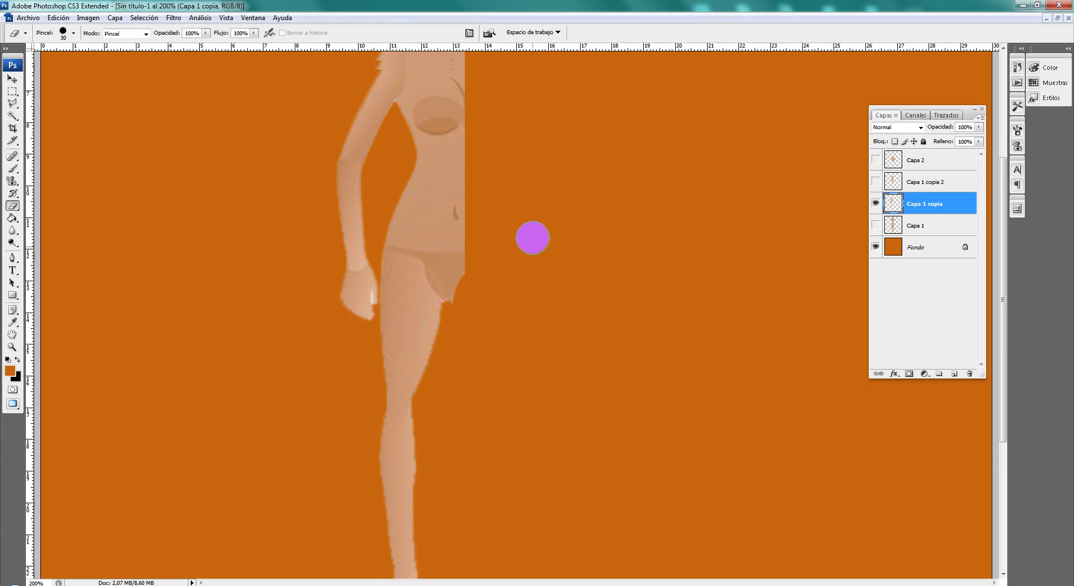
{"action": "scroll", "coordinate": [532, 237], "scroll_direction": "up", "scroll_amount": 4}
Show the mirrored half again and erase the jagged inner-thigh edge on Capa 1 copia 2.
{"action": "left_click", "coordinate": [13, 81]}
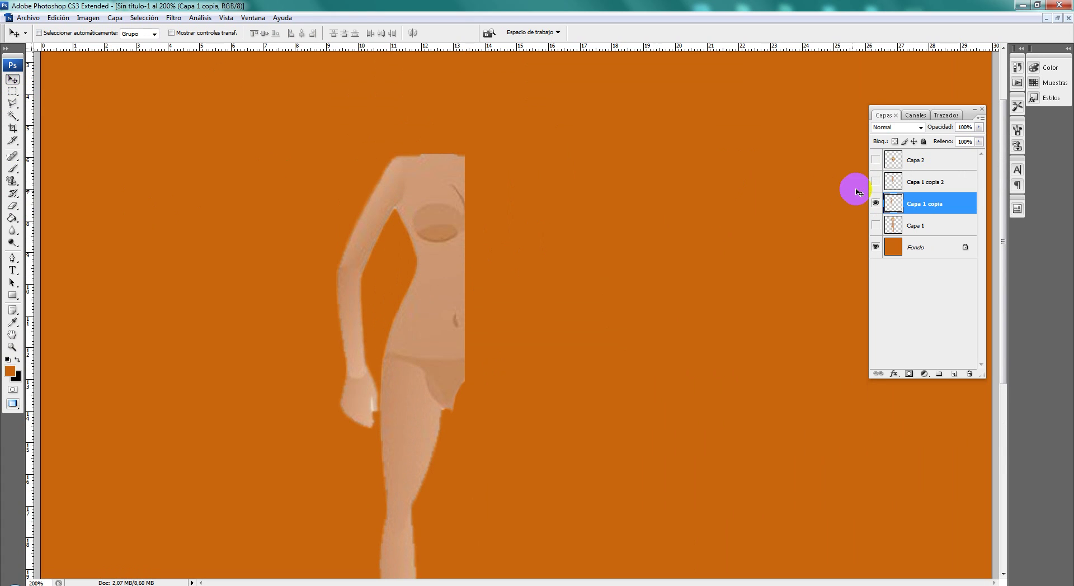
{"action": "left_click", "coordinate": [875, 182]}
{"action": "scroll", "coordinate": [699, 192], "scroll_direction": "down", "scroll_amount": 1}
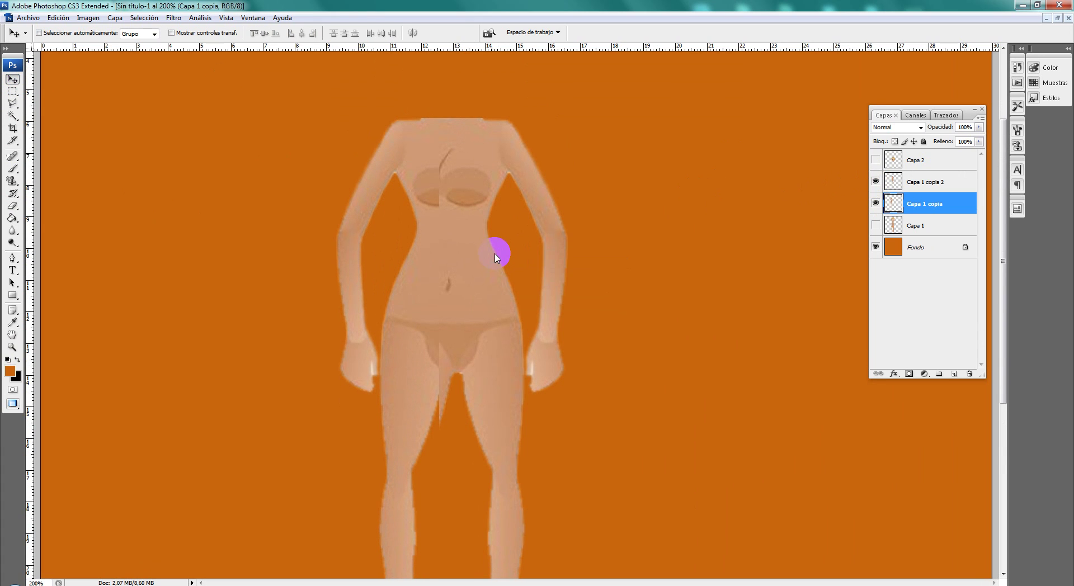
{"action": "right_click", "coordinate": [496, 251]}
{"action": "left_click", "coordinate": [531, 253]}
{"action": "left_click", "coordinate": [9, 209]}
{"action": "left_click_drag", "start_coordinate": [443, 424], "coordinate": [437, 398]}
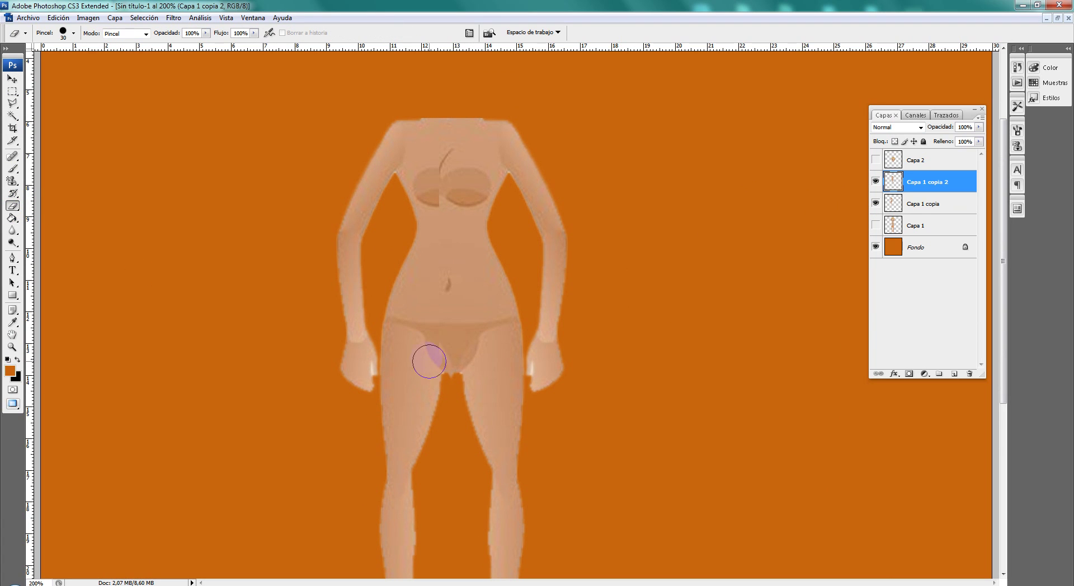
Shift the right half of the body slightly left and zoom out to the whole document.
{"action": "left_click", "coordinate": [11, 78]}
{"action": "scroll", "coordinate": [565, 112], "scroll_direction": "down", "scroll_amount": 3}
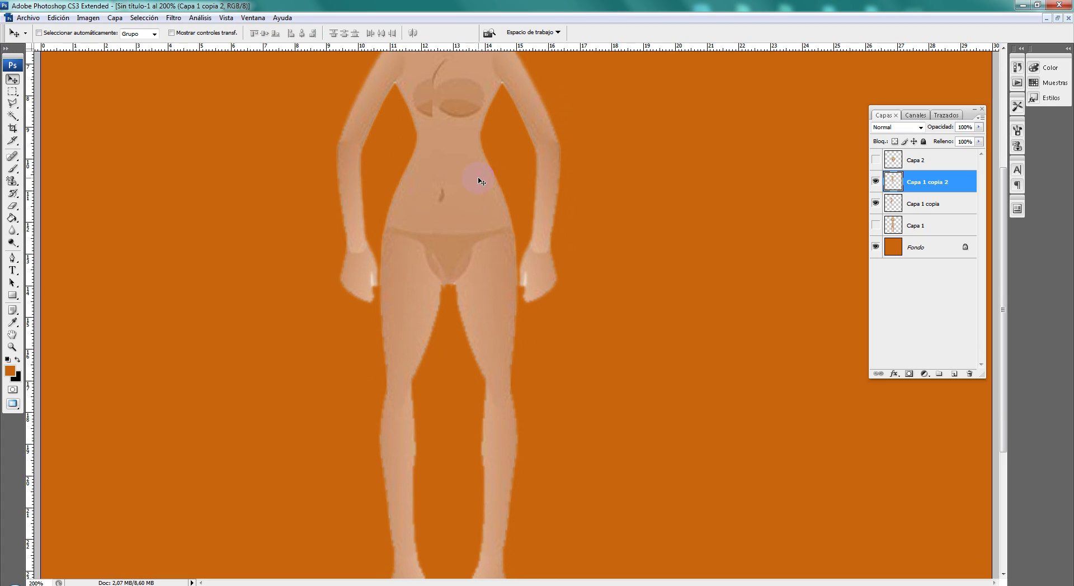
{"action": "scroll", "coordinate": [607, 179], "scroll_direction": "up", "scroll_amount": 2}
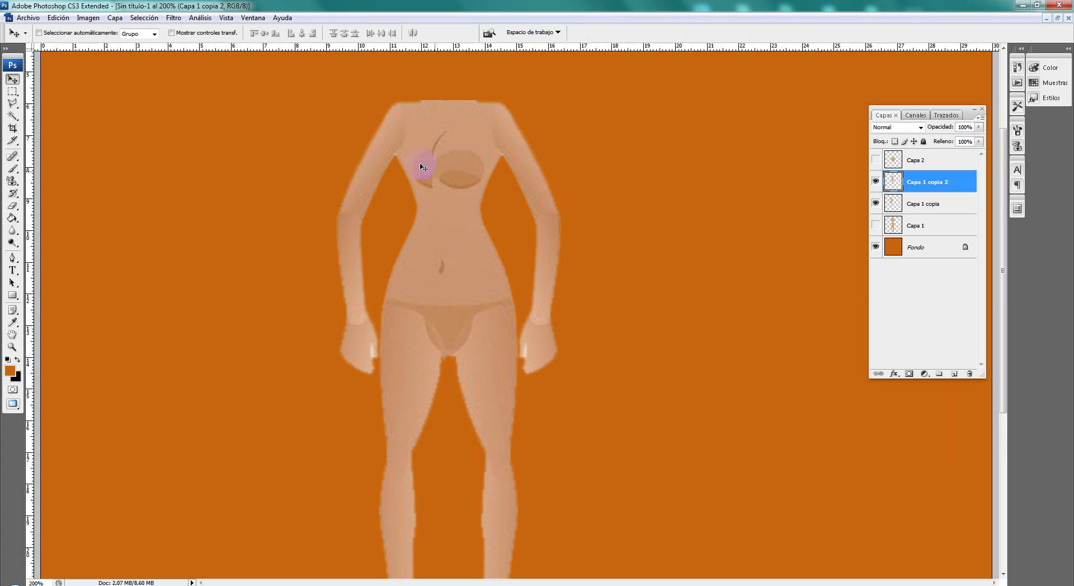
{"action": "left_click_drag", "start_coordinate": [456, 161], "coordinate": [469, 179]}
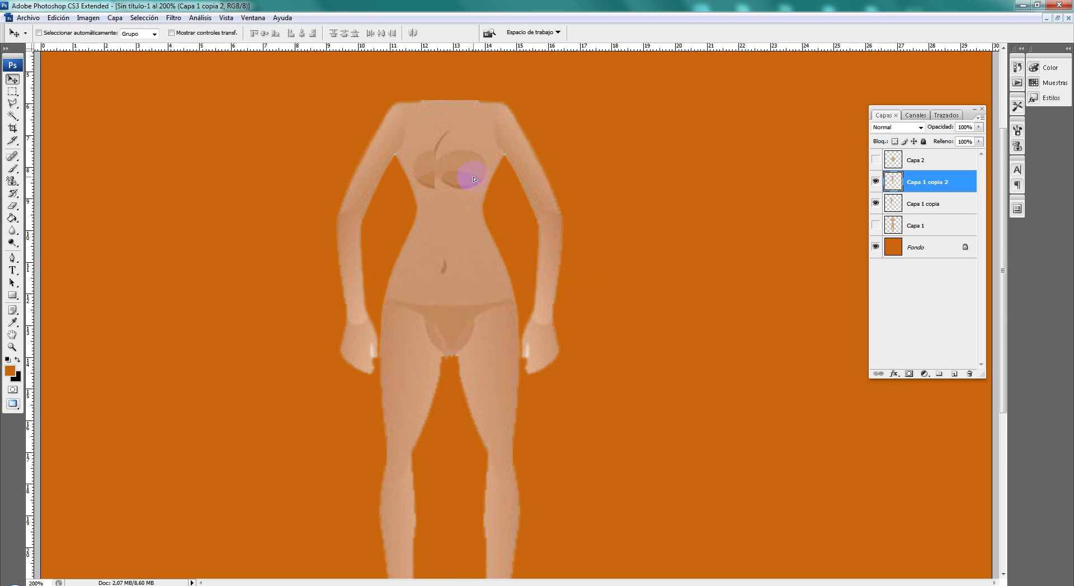
{"action": "scroll", "coordinate": [589, 179], "scroll_direction": "down", "scroll_amount": 4}
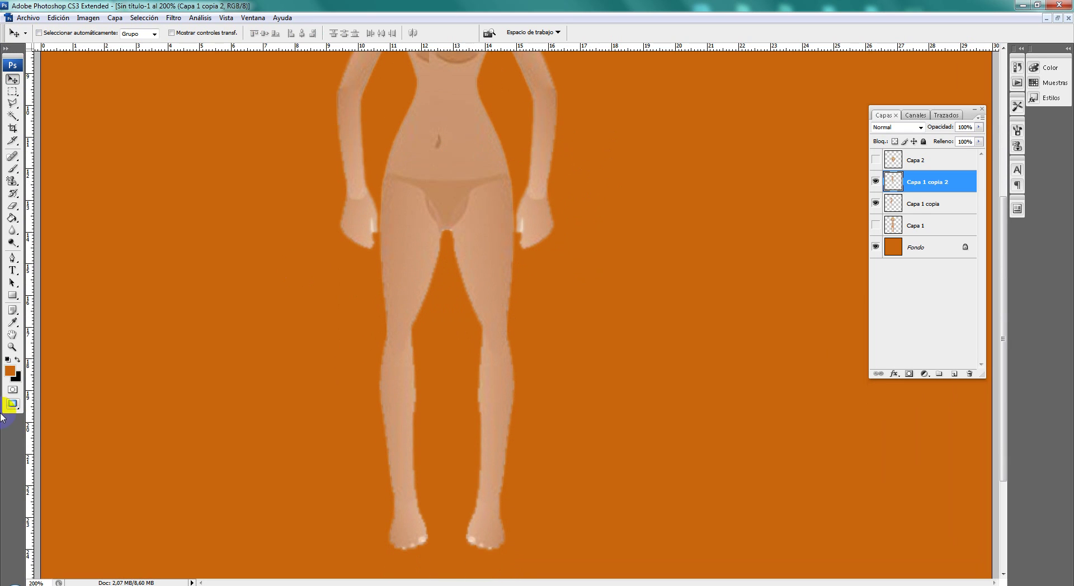
{"action": "left_click", "coordinate": [11, 351]}
{"action": "left_click", "coordinate": [498, 321], "text": "alt"}
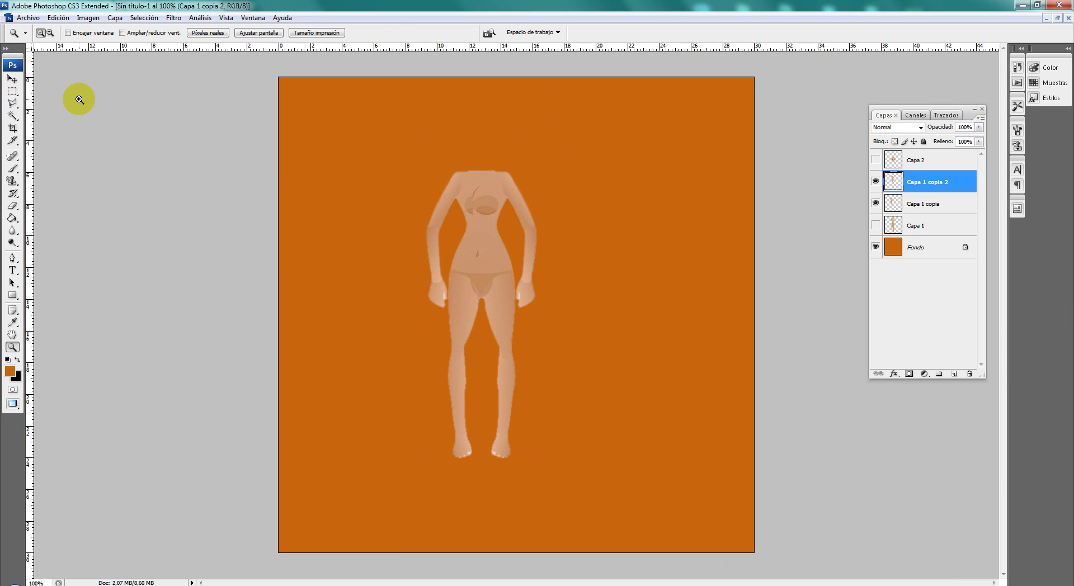
Zoom to 200% and place a vertical guide down the body's centre.
{"action": "left_click", "coordinate": [11, 79]}
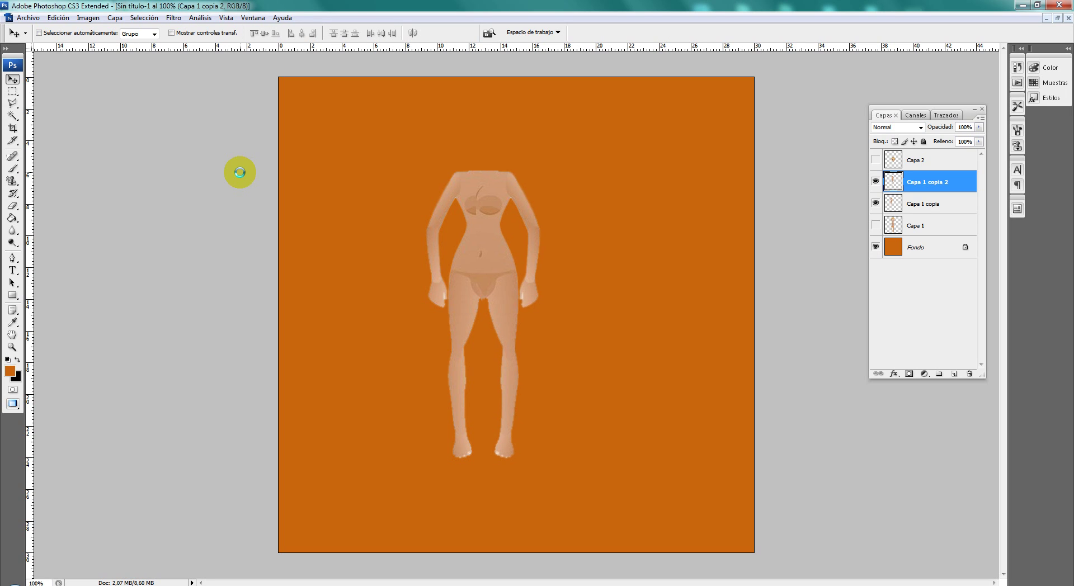
{"action": "left_click", "coordinate": [12, 206]}
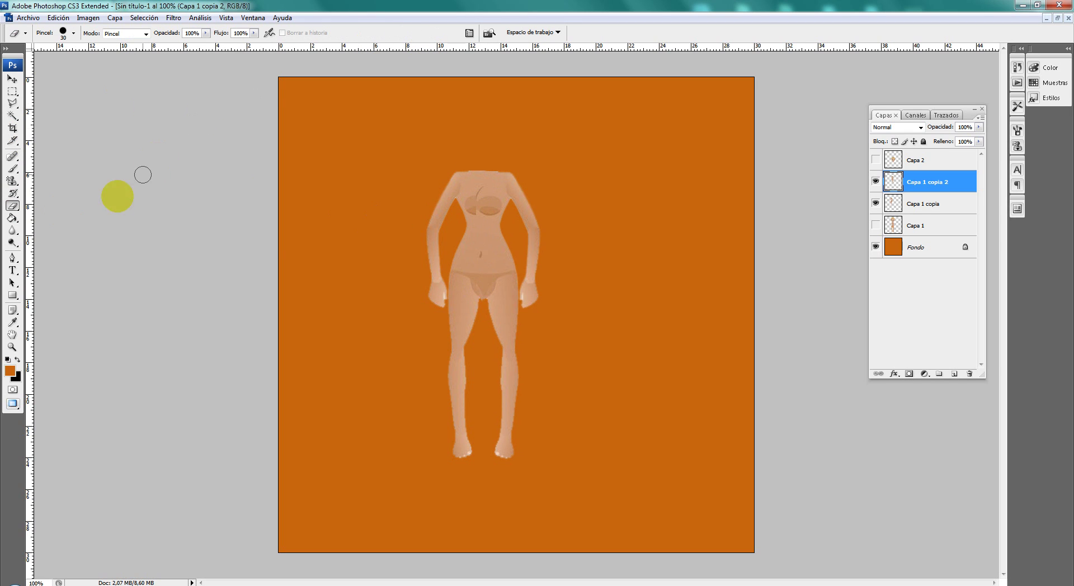
{"action": "left_click", "coordinate": [12, 347]}
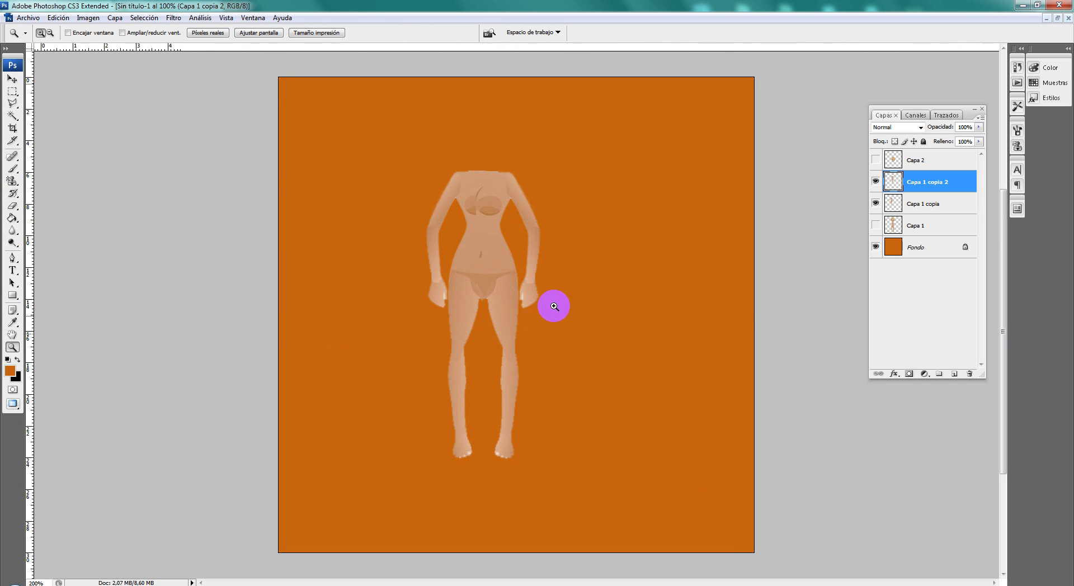
{"action": "left_click", "coordinate": [557, 291]}
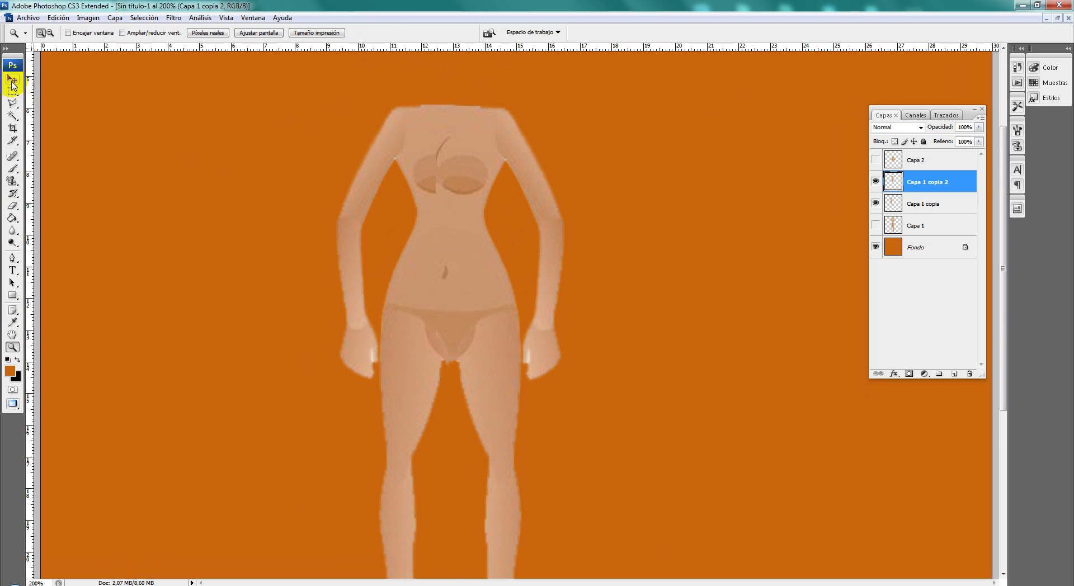
{"action": "left_click_drag", "start_coordinate": [31, 98], "coordinate": [446, 115]}
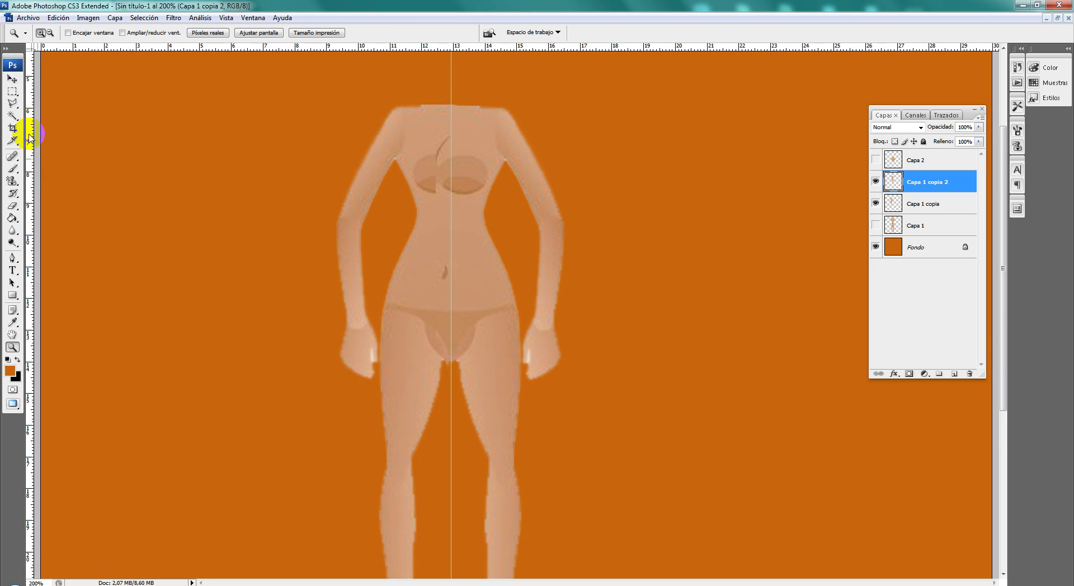
Nudge the right half rightwards and rotate it slightly to match the left half.
{"action": "left_click", "coordinate": [12, 79]}
{"action": "right_click", "coordinate": [479, 157]}
{"action": "left_click", "coordinate": [487, 161]}
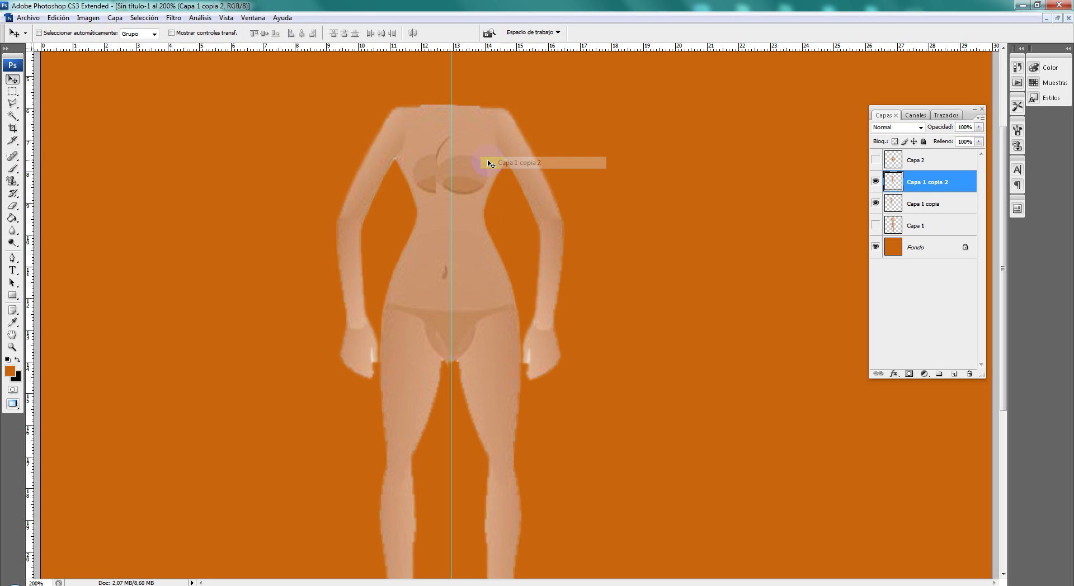
{"action": "key", "text": "Right"}
{"action": "key", "text": "Right"}
{"action": "key", "text": "Right"}
{"action": "key", "text": "Right"}
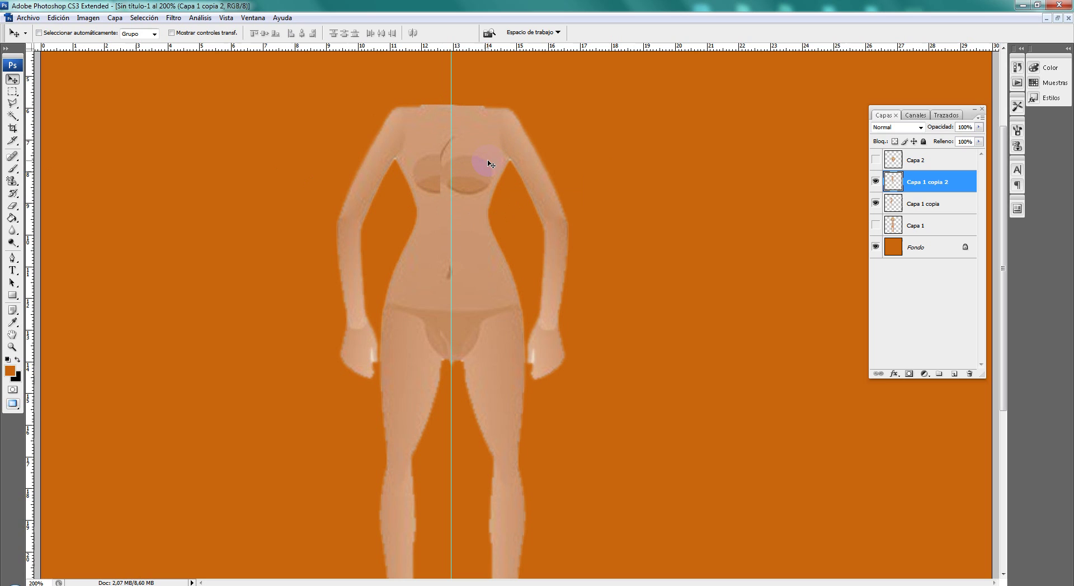
{"action": "key", "text": "ctrl+t"}
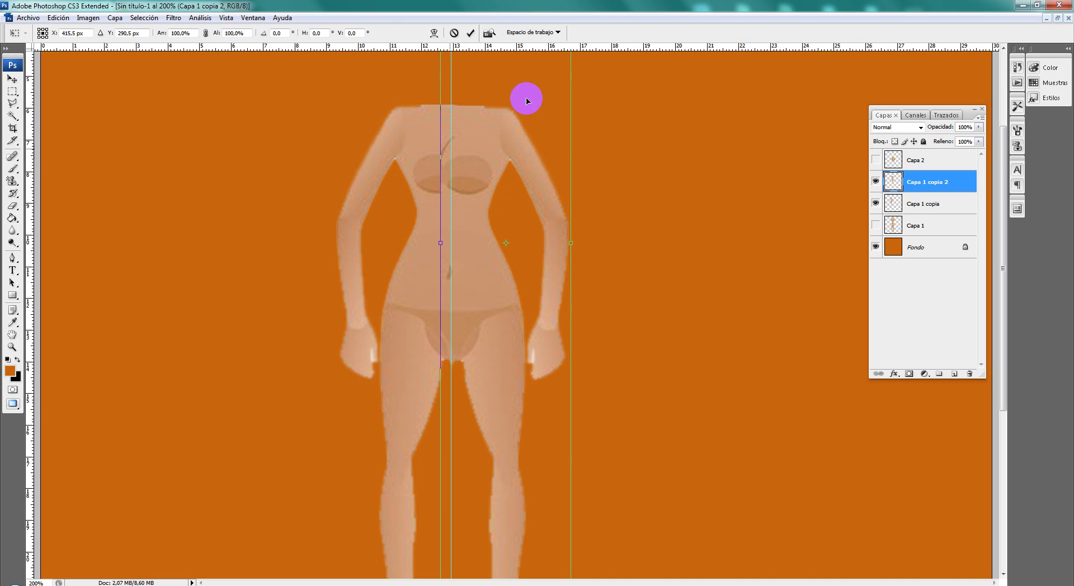
{"action": "left_click_drag", "start_coordinate": [626, 141], "coordinate": [638, 146]}
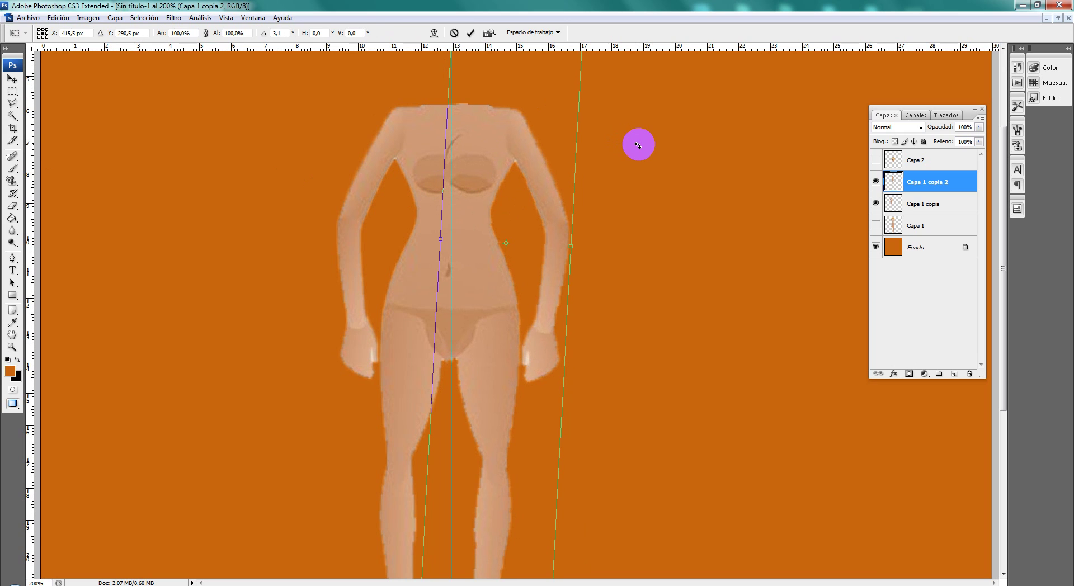
{"action": "key", "text": "Return"}
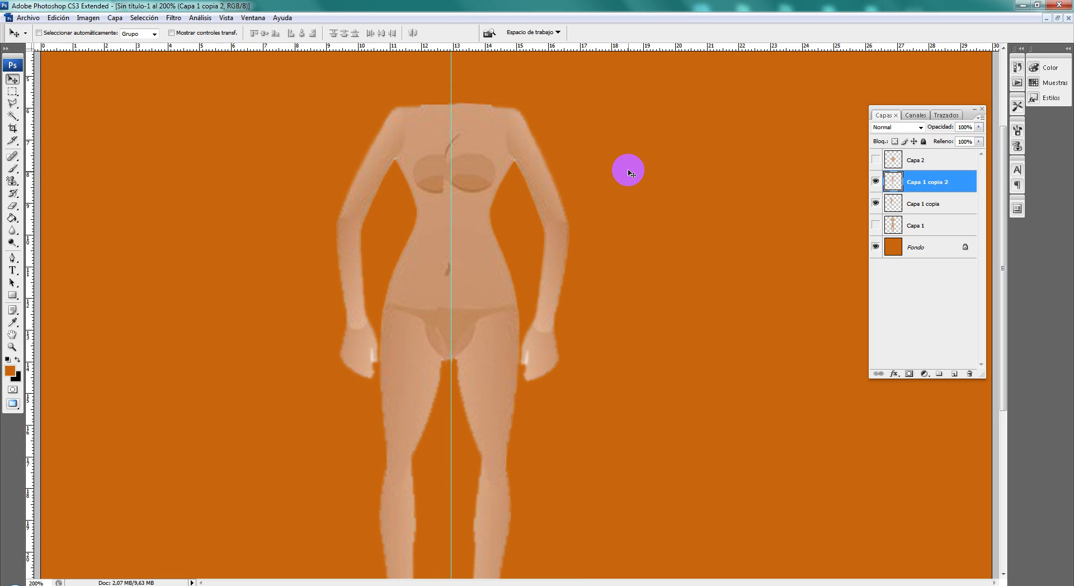
Zoom out to check the joined halves, then zoom back in on the figure.
{"action": "scroll", "coordinate": [630, 171], "scroll_direction": "down", "scroll_amount": 2}
{"action": "scroll", "coordinate": [628, 171], "scroll_direction": "down", "scroll_amount": 5}
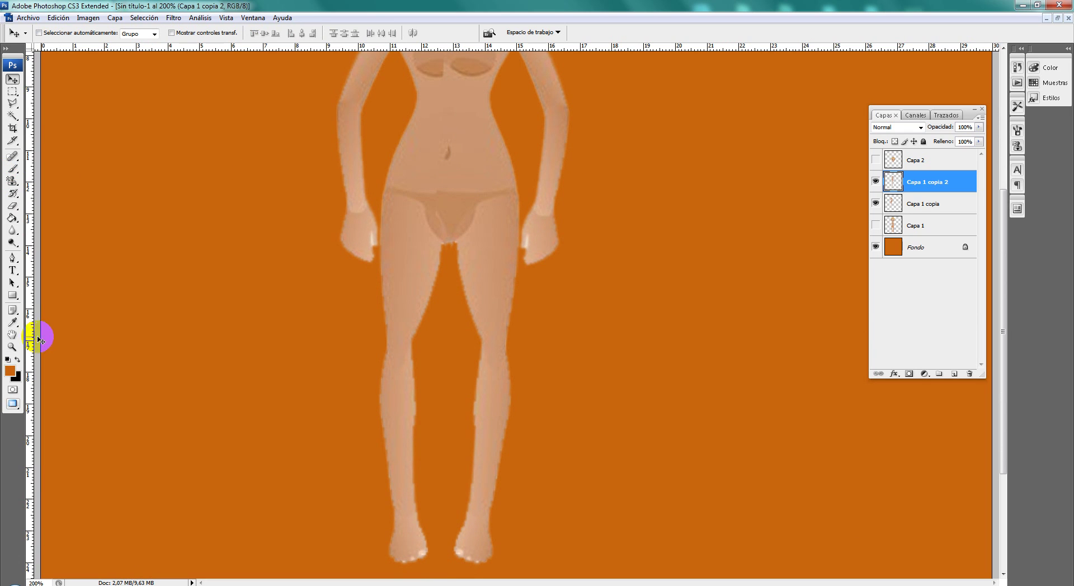
{"action": "left_click", "coordinate": [12, 347]}
{"action": "left_click", "coordinate": [404, 260], "text": "alt"}
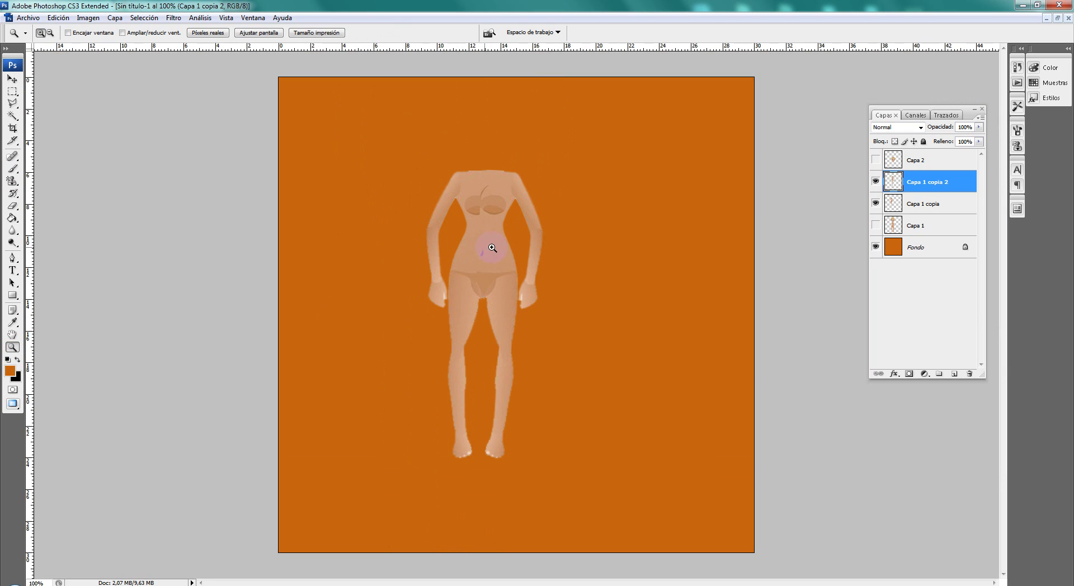
{"action": "left_click", "coordinate": [547, 285]}
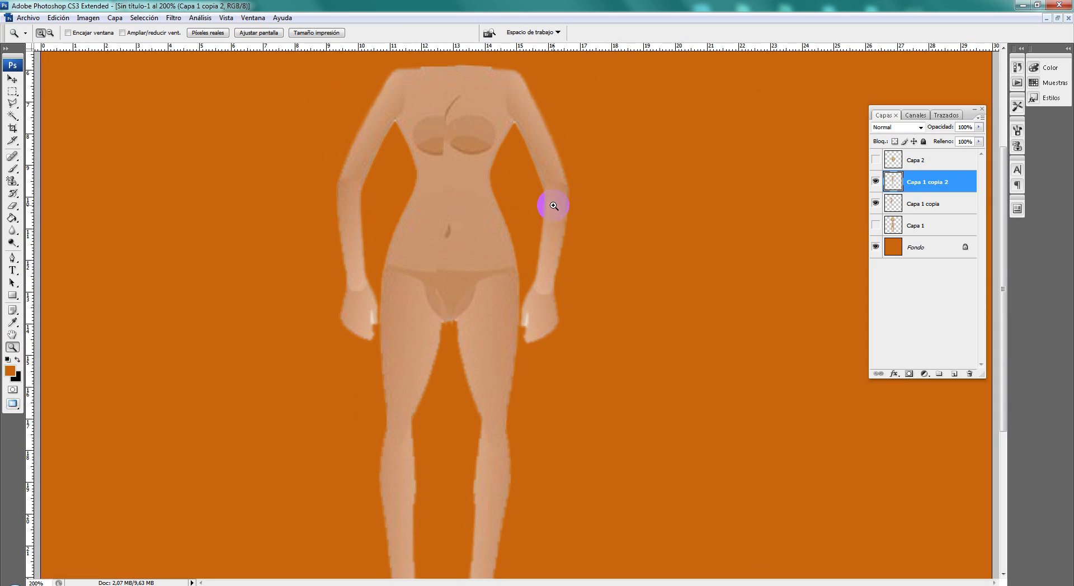
{"action": "scroll", "coordinate": [551, 206], "scroll_direction": "up", "scroll_amount": 2}
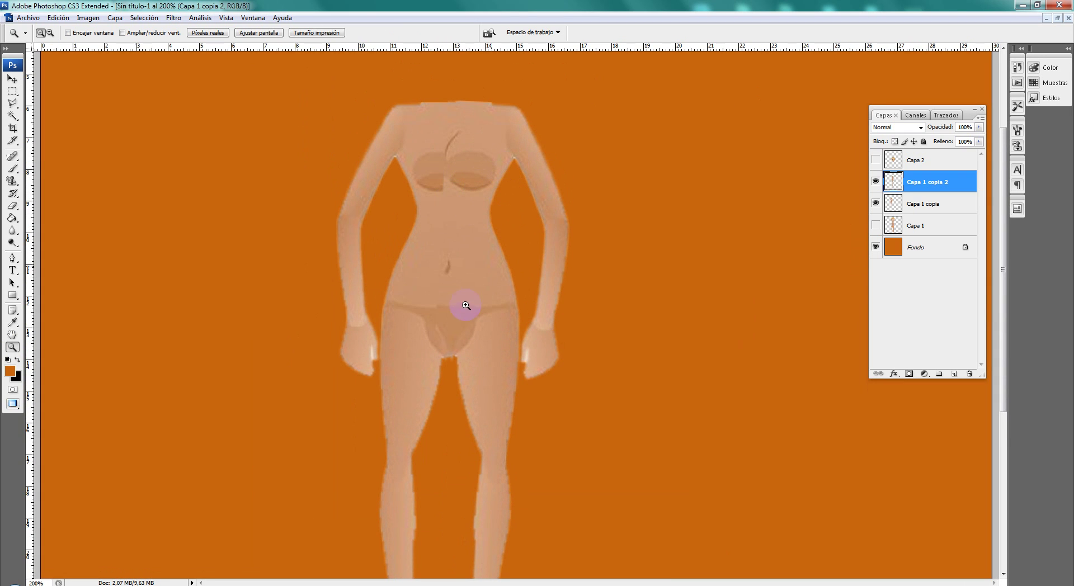
{"action": "scroll", "coordinate": [523, 251], "scroll_direction": "down", "scroll_amount": 2}
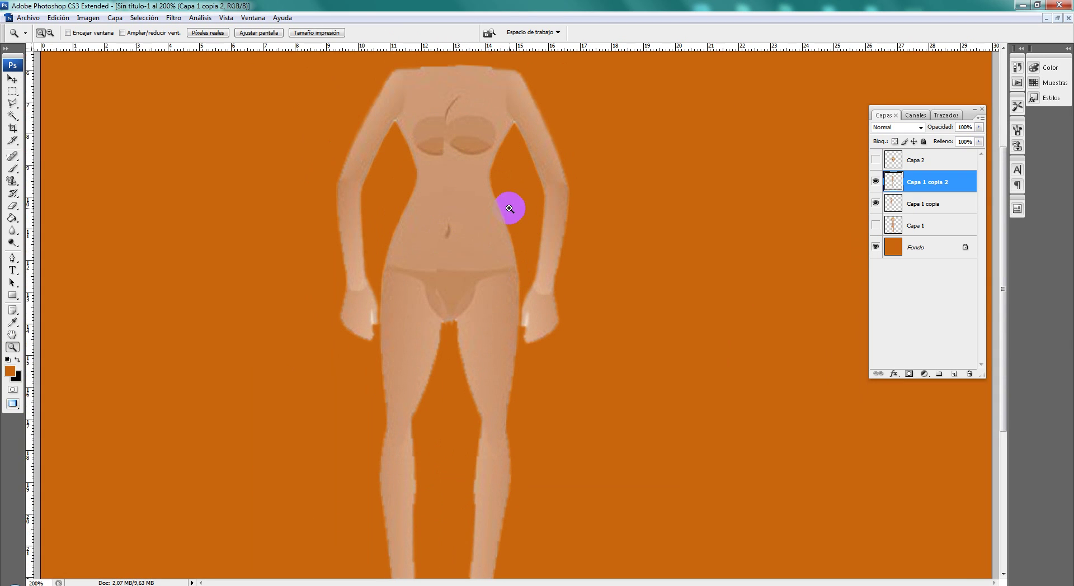
{"action": "scroll", "coordinate": [510, 208], "scroll_direction": "up", "scroll_amount": 2}
{"action": "left_click", "coordinate": [13, 103]}
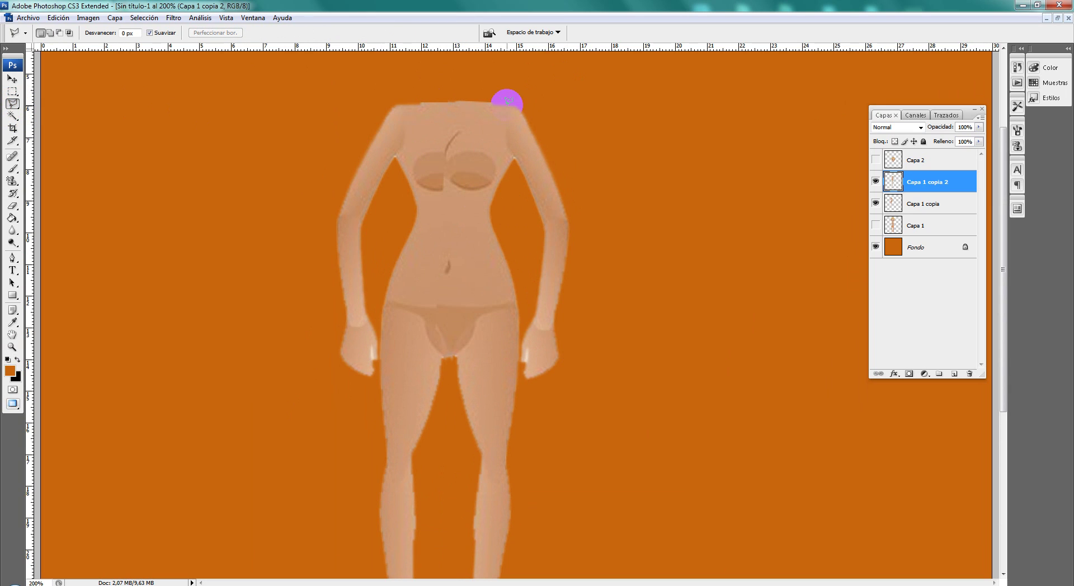
Outline the doll's right arm with the Polygonal Lasso, delete it, and deselect.
{"action": "left_click", "coordinate": [514, 160]}
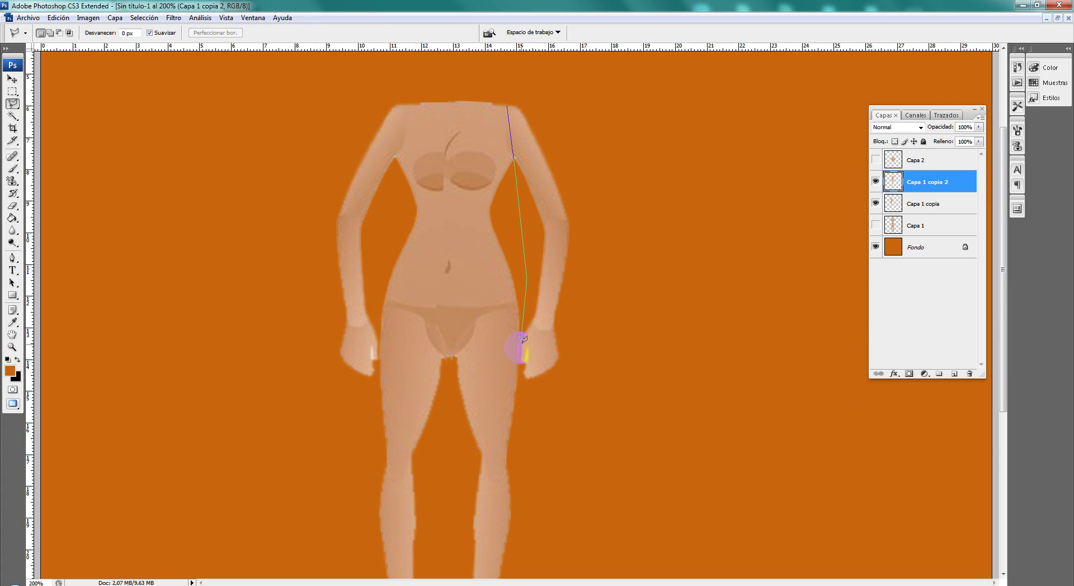
{"action": "left_click", "coordinate": [520, 376]}
{"action": "left_click", "coordinate": [568, 395]}
{"action": "left_click", "coordinate": [597, 351]}
{"action": "left_click", "coordinate": [591, 212]}
{"action": "left_click", "coordinate": [578, 136]}
{"action": "left_click", "coordinate": [551, 113]}
{"action": "left_click", "coordinate": [507, 101]}
{"action": "key", "text": "Delete"}
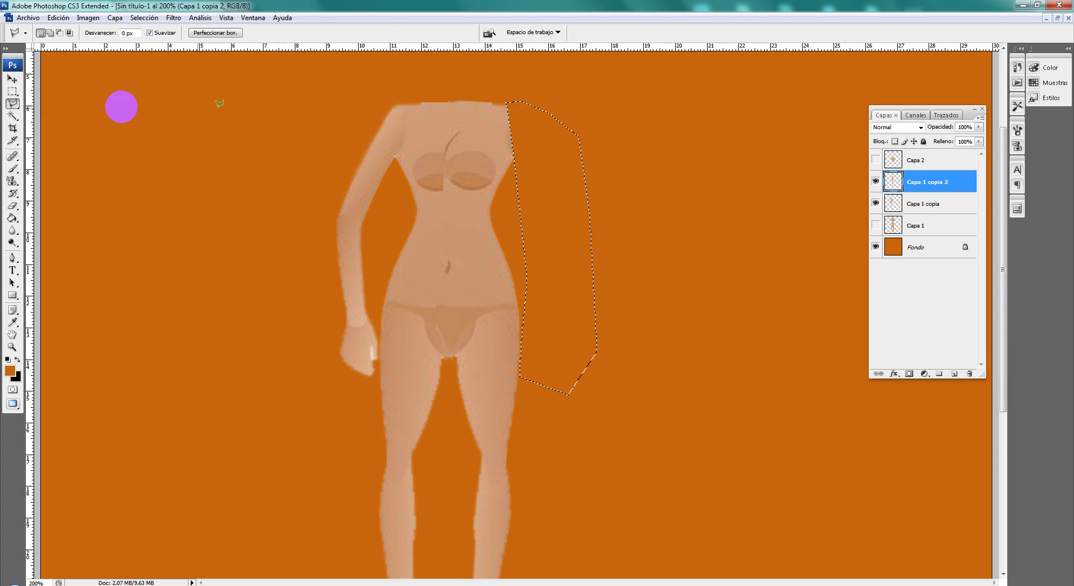
{"action": "key", "text": "m"}
{"action": "key", "text": "ctrl+d"}
{"action": "scroll", "coordinate": [605, 85], "scroll_direction": "down", "scroll_amount": 1}
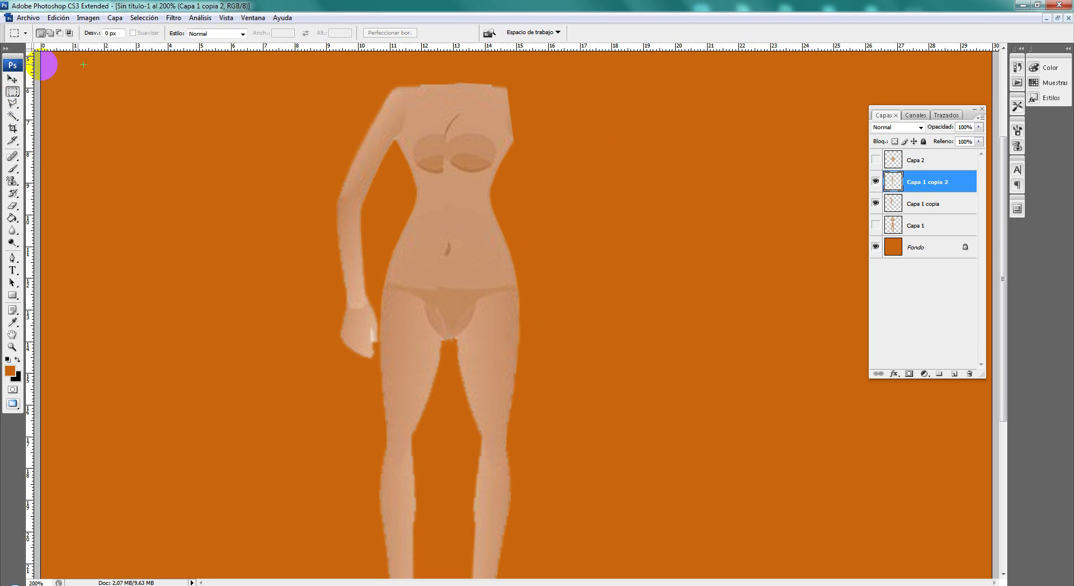
Merge Capa 1 copia with Capa 1 copia 2 via Combinar capas and toggle visibility to check.
{"action": "left_click", "coordinate": [13, 79]}
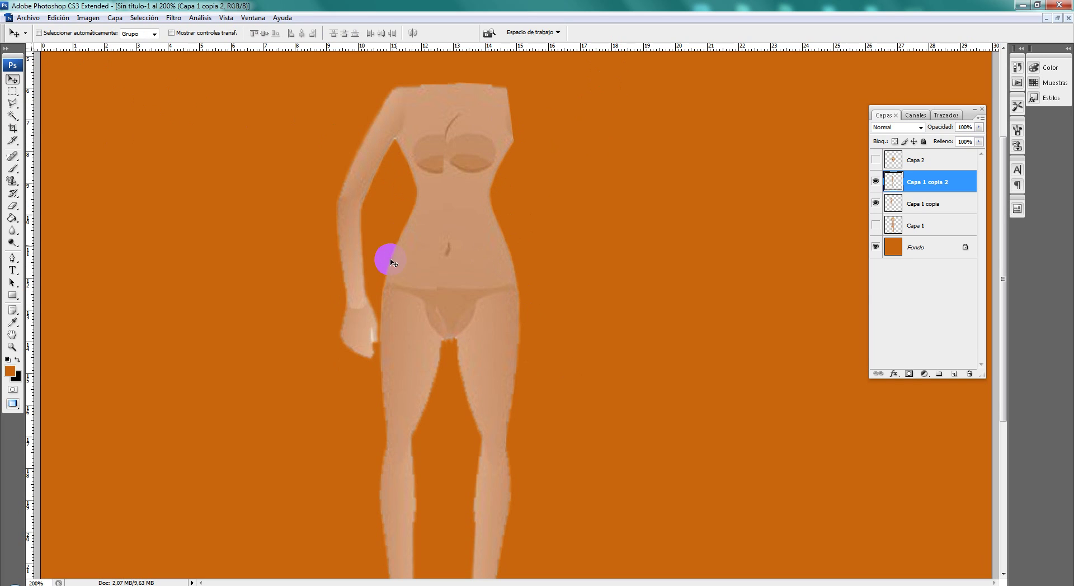
{"action": "scroll", "coordinate": [492, 167], "scroll_direction": "down", "scroll_amount": 2}
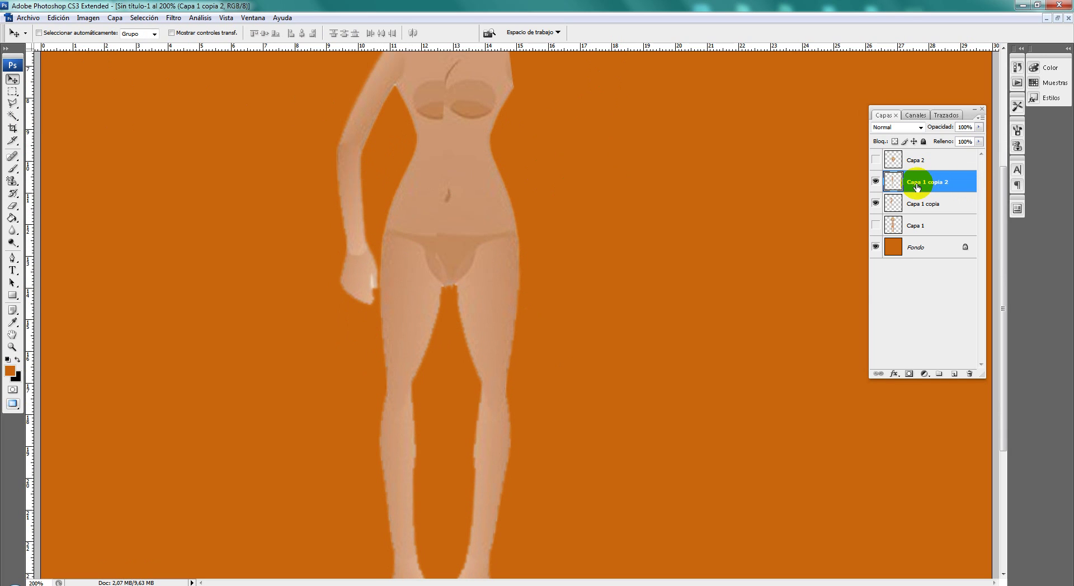
{"action": "left_click", "coordinate": [914, 204], "text": "shift"}
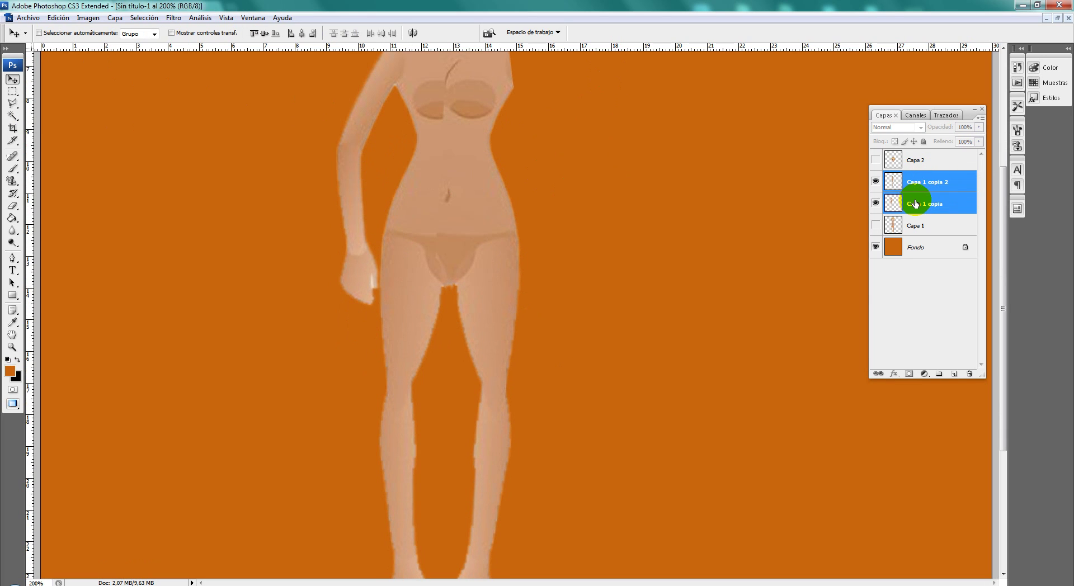
{"action": "right_click", "coordinate": [917, 205]}
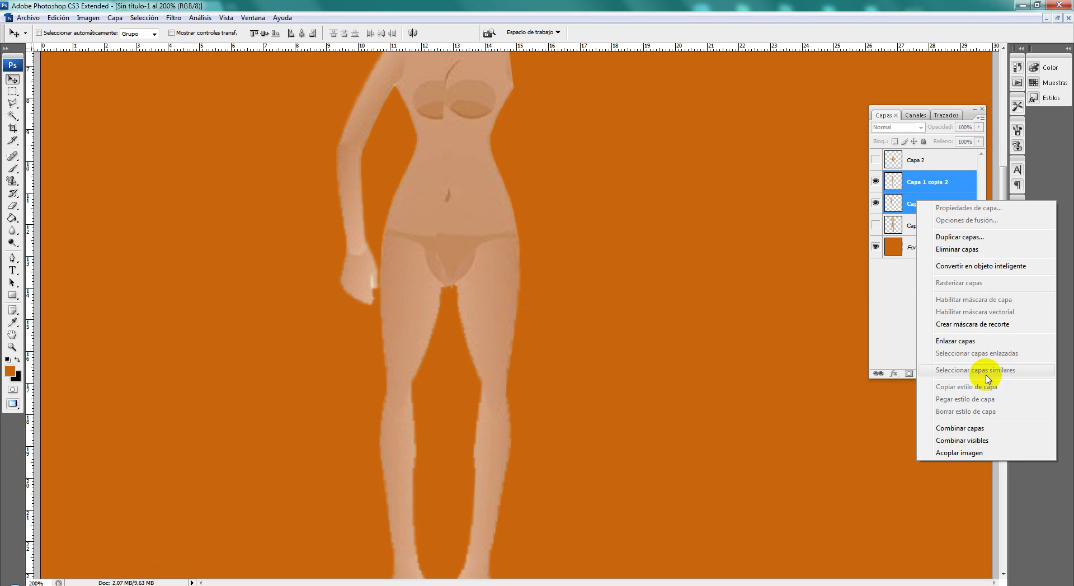
{"action": "left_click", "coordinate": [985, 422]}
{"action": "left_click", "coordinate": [875, 181]}
{"action": "left_click", "coordinate": [876, 182]}
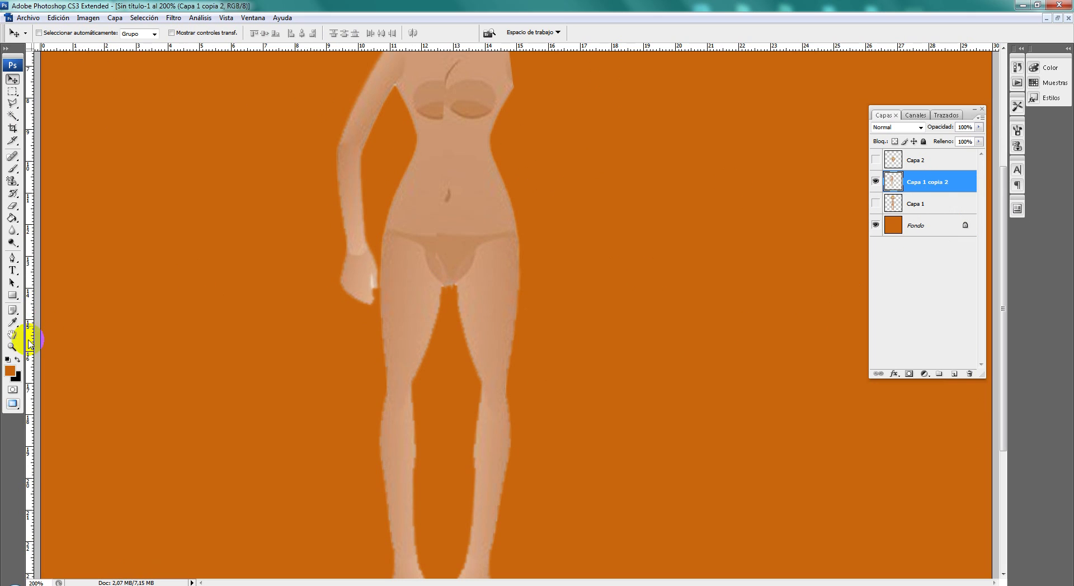
Zoom out to the whole document, zoom back in on the torso, and select the merged body's outline.
{"action": "left_click", "coordinate": [12, 347]}
{"action": "left_click", "coordinate": [467, 274], "text": "alt"}
{"action": "left_click", "coordinate": [469, 275], "text": "alt"}
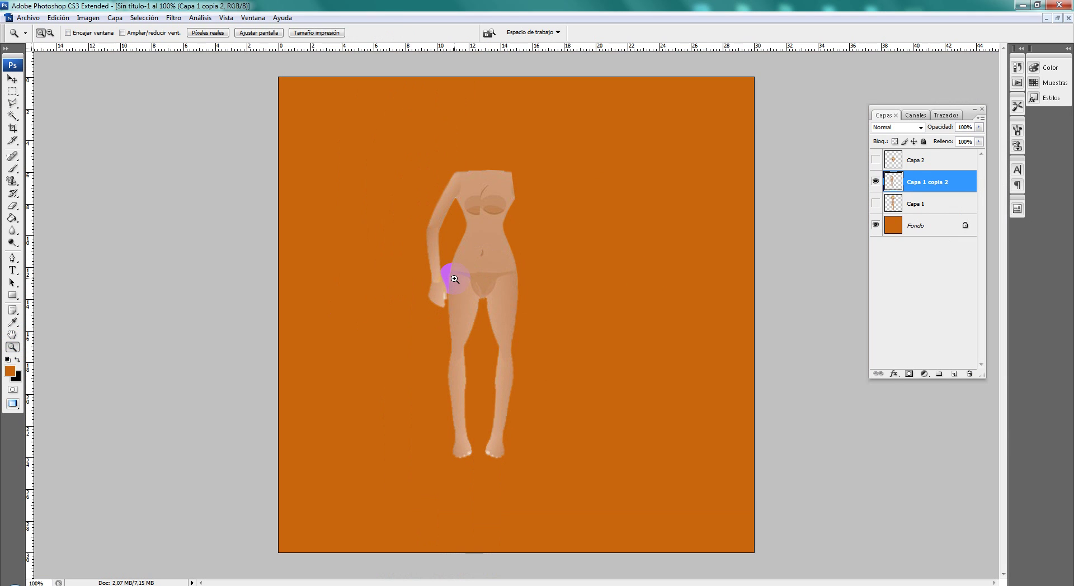
{"action": "left_click", "coordinate": [576, 268]}
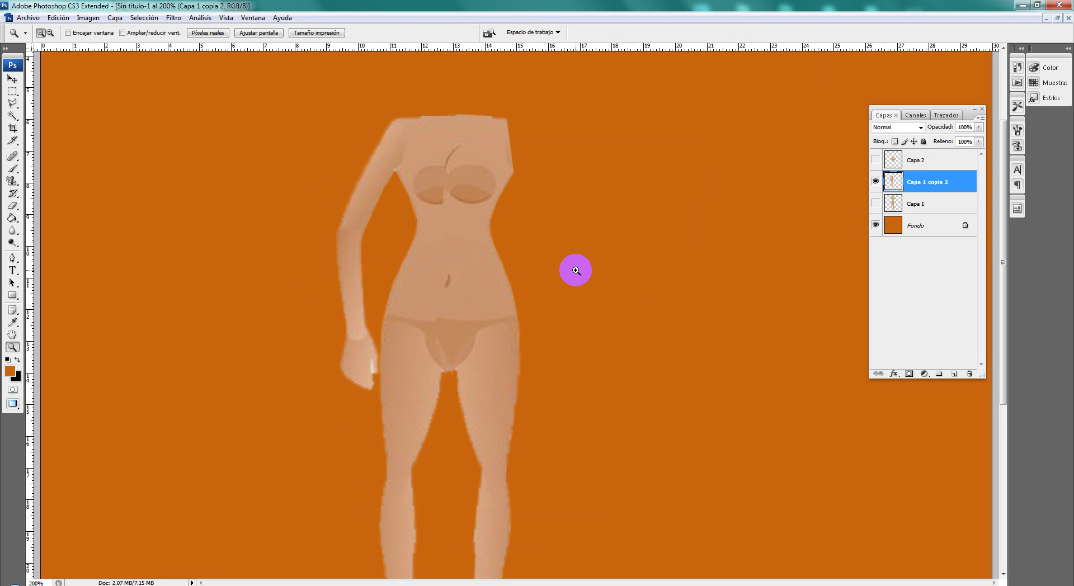
{"action": "left_click", "coordinate": [894, 186], "text": "ctrl"}
Add a new layer, sample the skin tone, and set the brush to 45 px.
{"action": "left_click", "coordinate": [955, 373]}
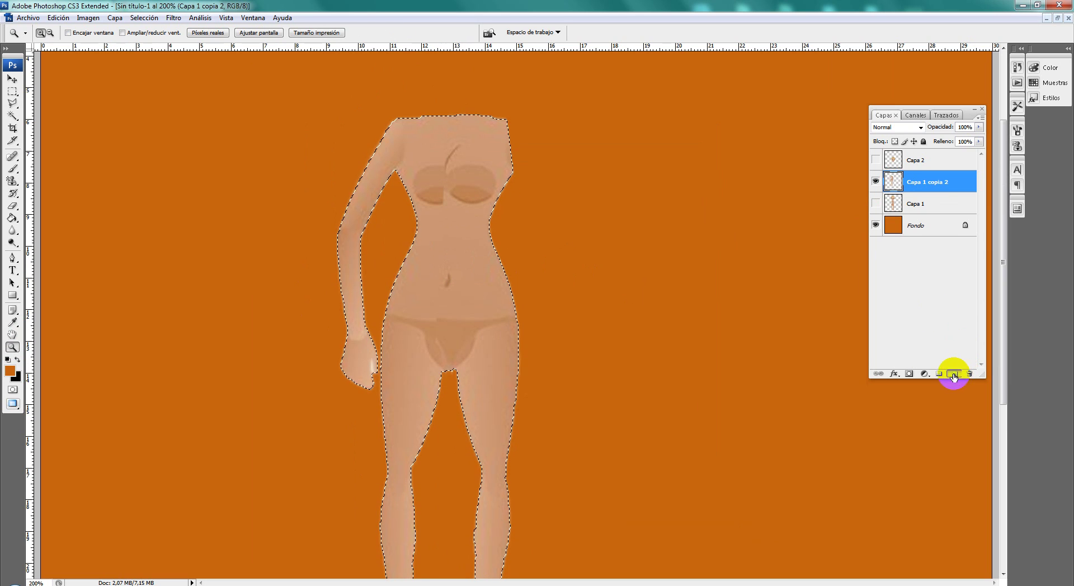
{"action": "left_click", "coordinate": [12, 323]}
{"action": "left_click", "coordinate": [466, 242]}
{"action": "left_click", "coordinate": [12, 169]}
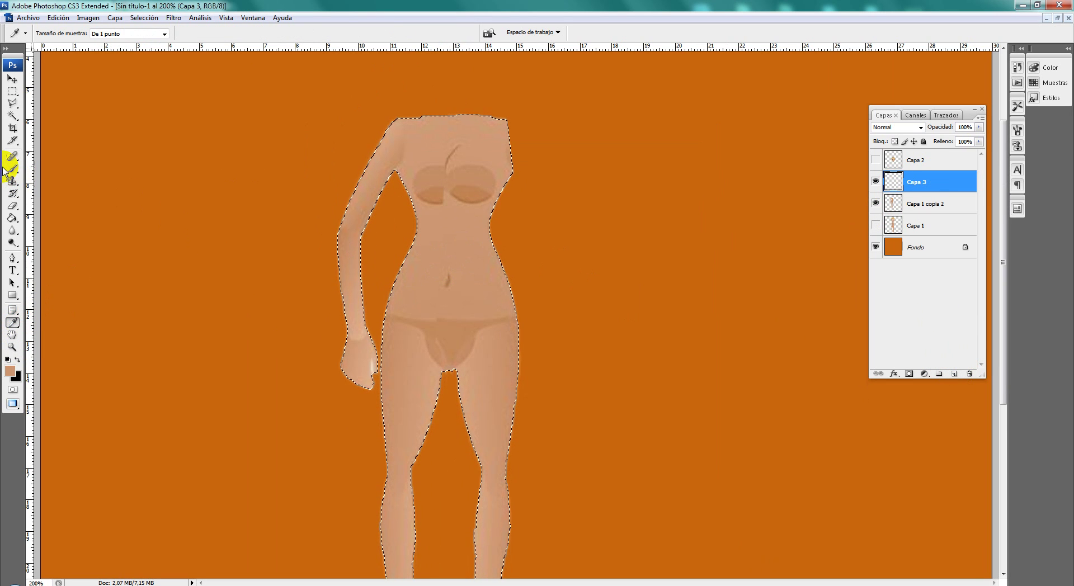
{"action": "right_click", "coordinate": [355, 190]}
{"action": "left_click_drag", "start_coordinate": [551, 178], "coordinate": [527, 178]}
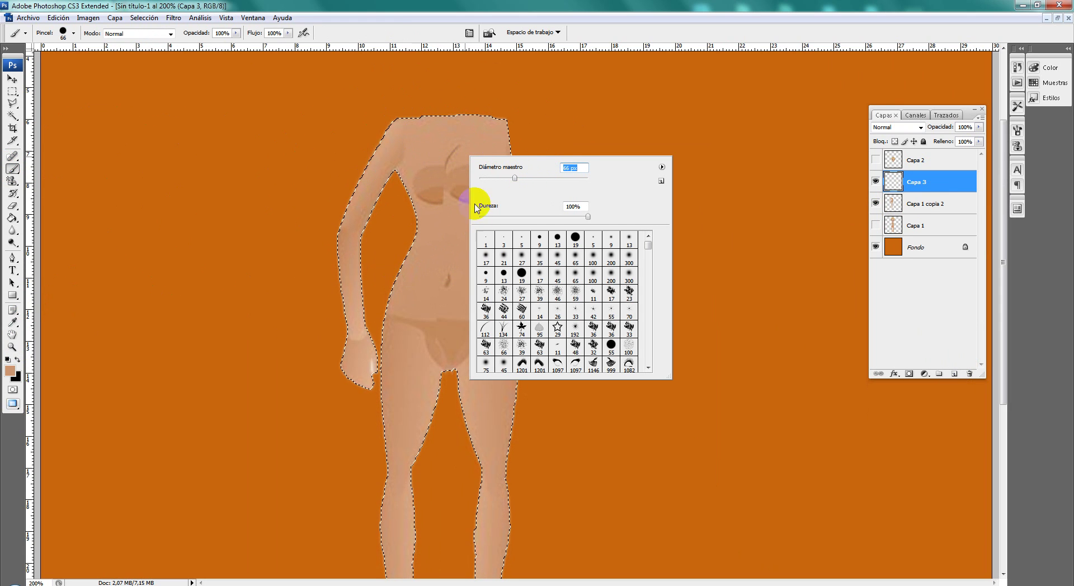
{"action": "left_click_drag", "start_coordinate": [527, 178], "coordinate": [499, 177]}
{"action": "left_click", "coordinate": [442, 123]}
Paint skin tone over the right shoulder, then use a 27 px soft brush over the groin band.
{"action": "left_click_drag", "start_coordinate": [487, 132], "coordinate": [506, 139]}
{"action": "right_click", "coordinate": [565, 138]}
{"action": "left_click", "coordinate": [626, 240]}
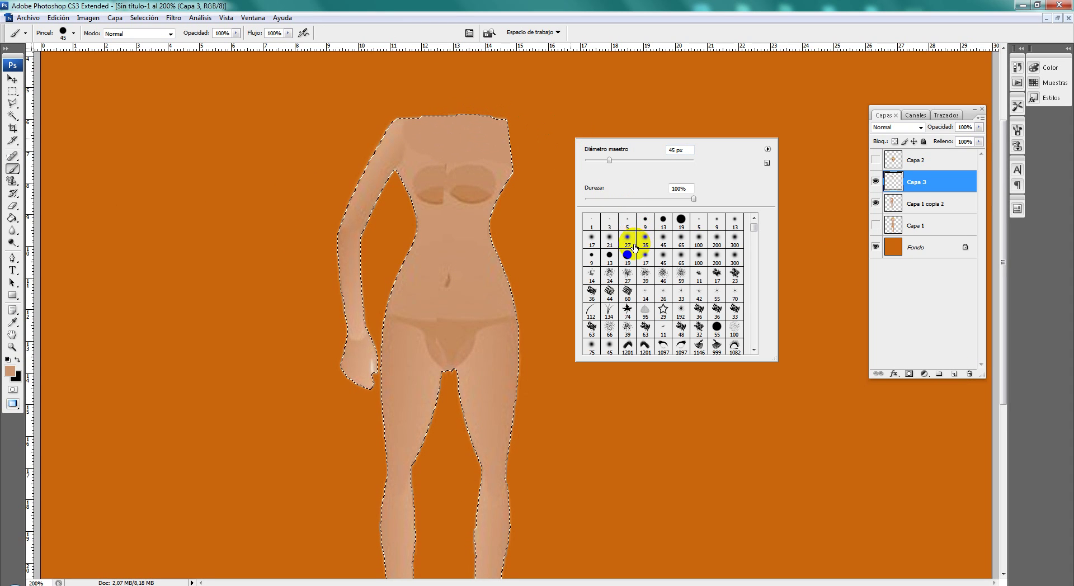
{"action": "left_click", "coordinate": [443, 154]}
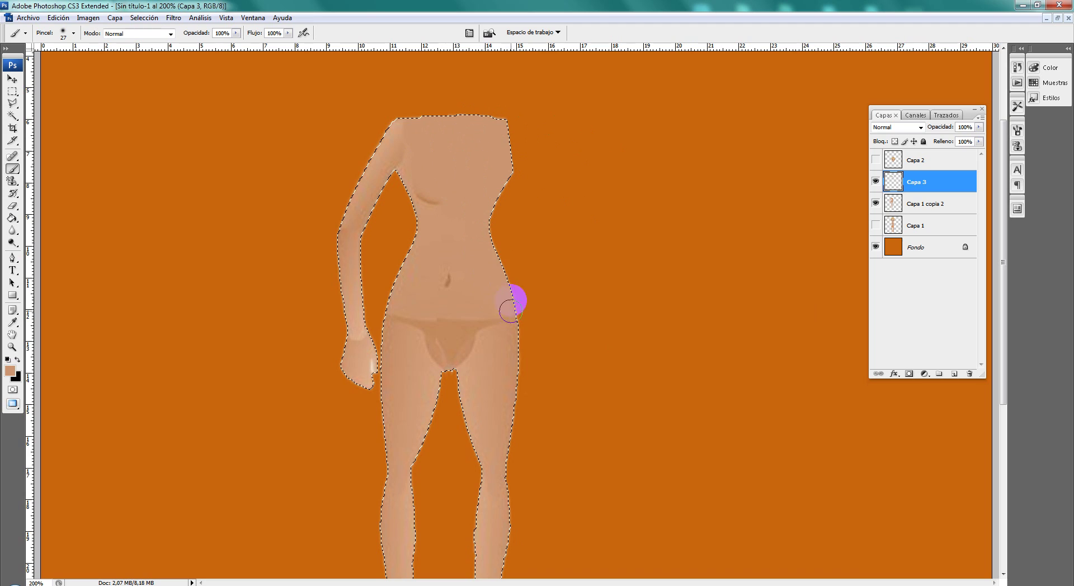
{"action": "left_click_drag", "start_coordinate": [471, 338], "coordinate": [481, 324]}
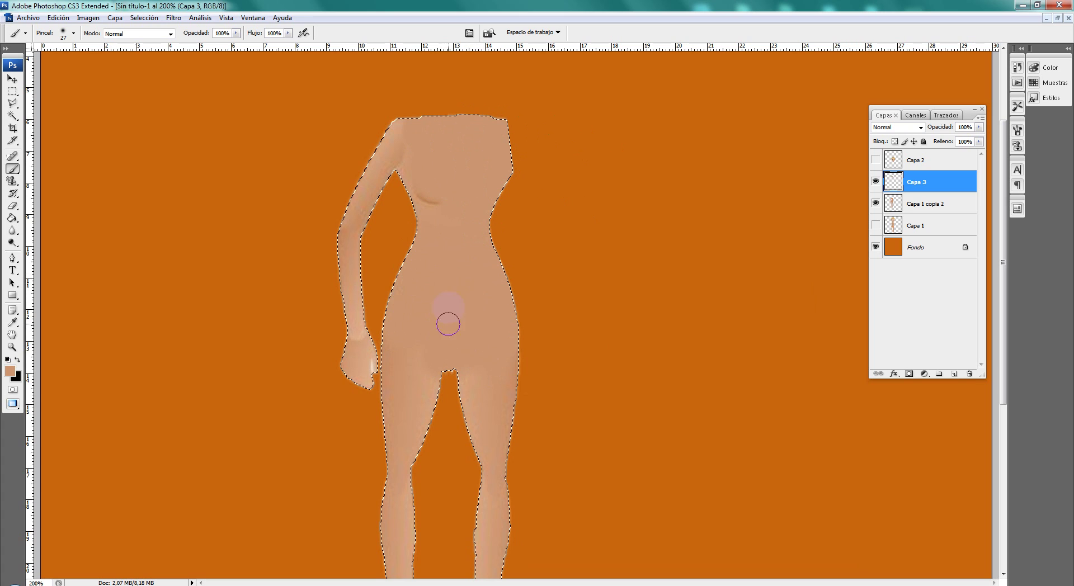
Repaint the arm up to the shoulder in skin tone.
{"action": "scroll", "coordinate": [457, 299], "scroll_direction": "down", "scroll_amount": 2}
{"action": "scroll", "coordinate": [408, 240], "scroll_direction": "down", "scroll_amount": 3}
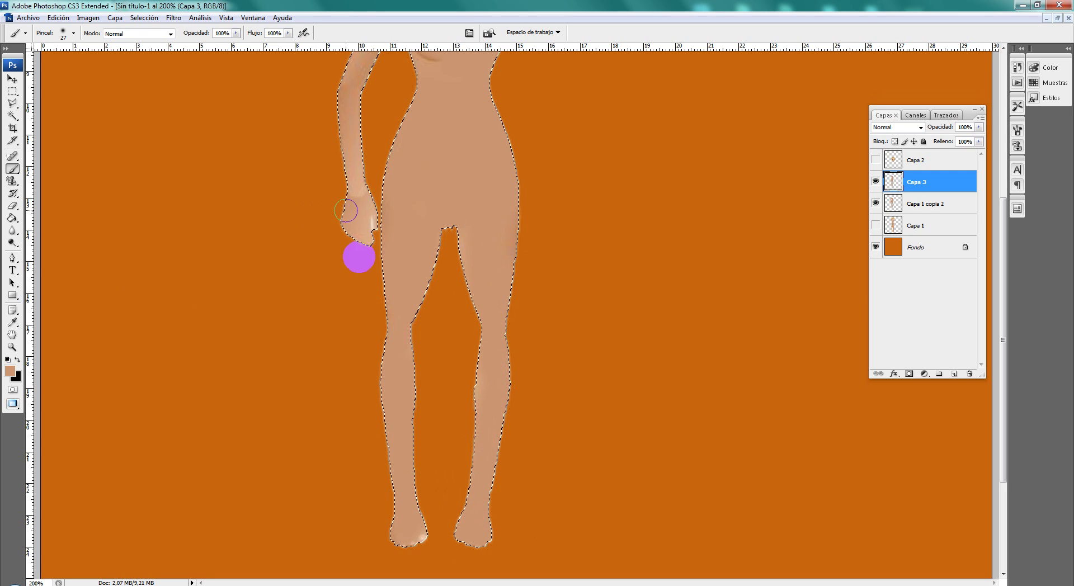
{"action": "scroll", "coordinate": [369, 233], "scroll_direction": "up", "scroll_amount": 1}
{"action": "scroll", "coordinate": [366, 235], "scroll_direction": "up", "scroll_amount": 1}
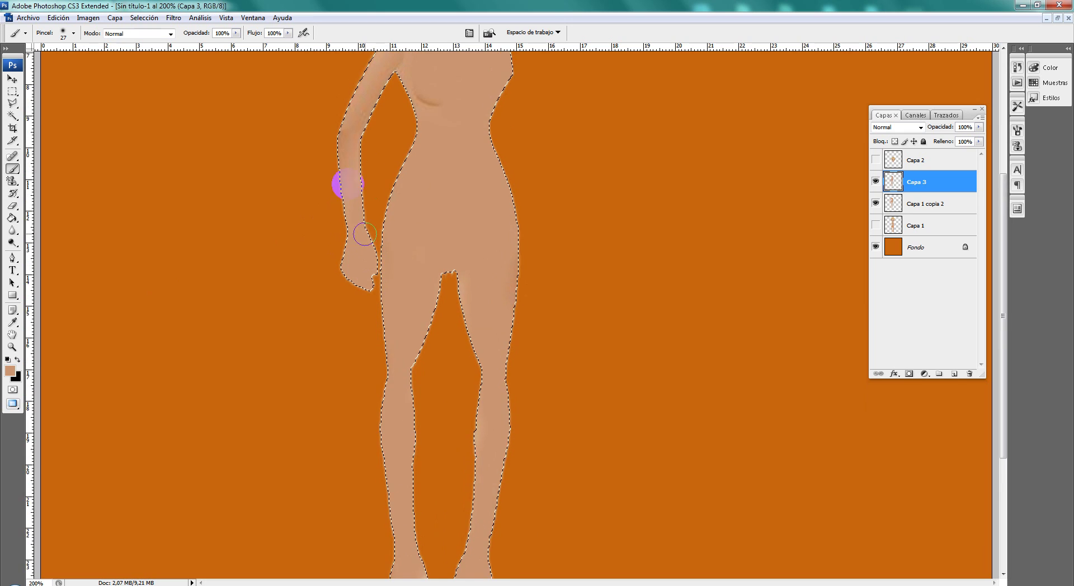
{"action": "scroll", "coordinate": [366, 235], "scroll_direction": "up", "scroll_amount": 1}
{"action": "mouse_move", "coordinate": [353, 221]}
{"action": "left_mouse_down"}
{"action": "mouse_move", "coordinate": [355, 112]}
{"action": "mouse_move", "coordinate": [391, 95]}
{"action": "mouse_move", "coordinate": [420, 223]}
{"action": "left_mouse_up"}
{"action": "scroll", "coordinate": [53, 149], "scroll_direction": "up", "scroll_amount": 1}
Remove the selection around the body using the Rectangular Marquee.
{"action": "left_click", "coordinate": [12, 92]}
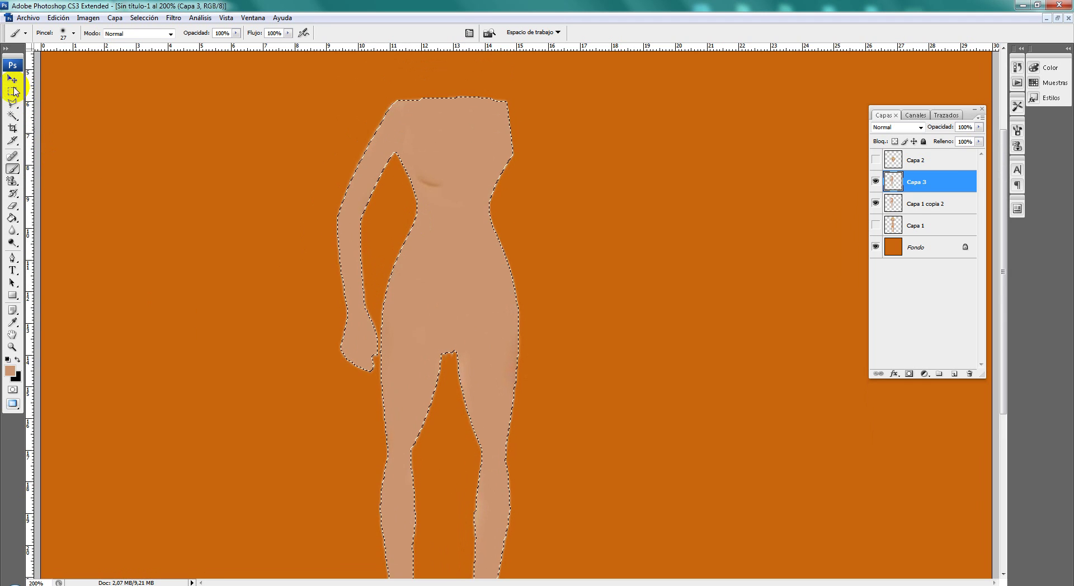
{"action": "left_click", "coordinate": [604, 264]}
{"action": "scroll", "coordinate": [616, 274], "scroll_direction": "down", "scroll_amount": 1}
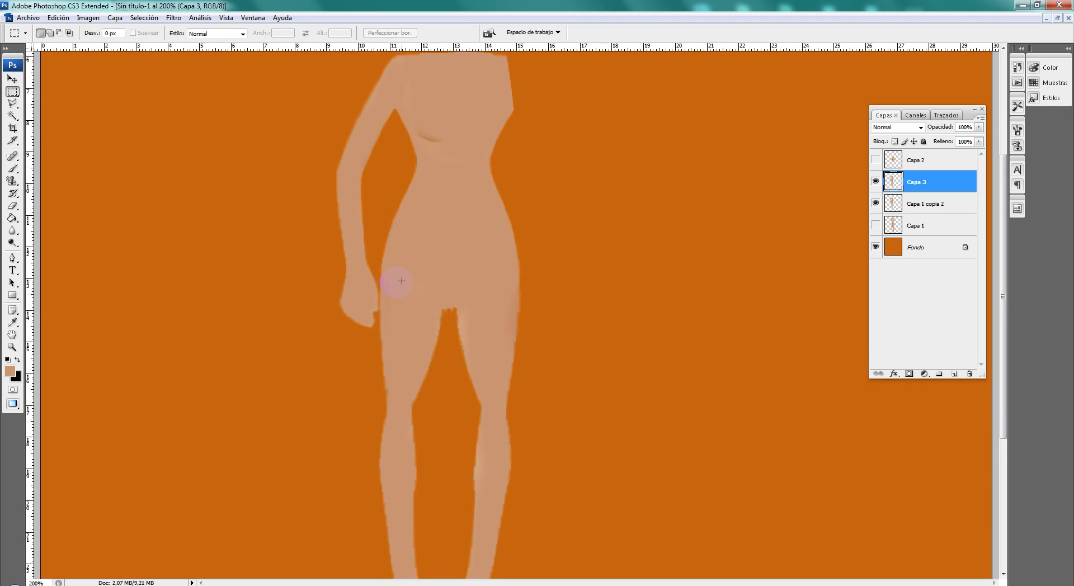
Set the Eraser's master diameter to 13 px.
{"action": "left_click", "coordinate": [12, 206]}
{"action": "right_click", "coordinate": [493, 328]}
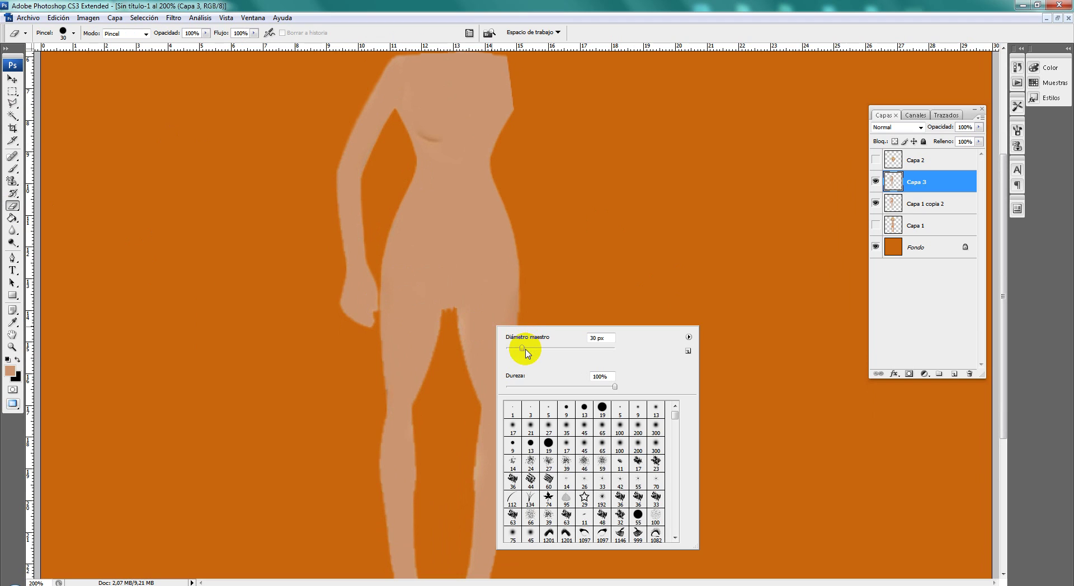
{"action": "left_click_drag", "start_coordinate": [515, 347], "coordinate": [513, 348]}
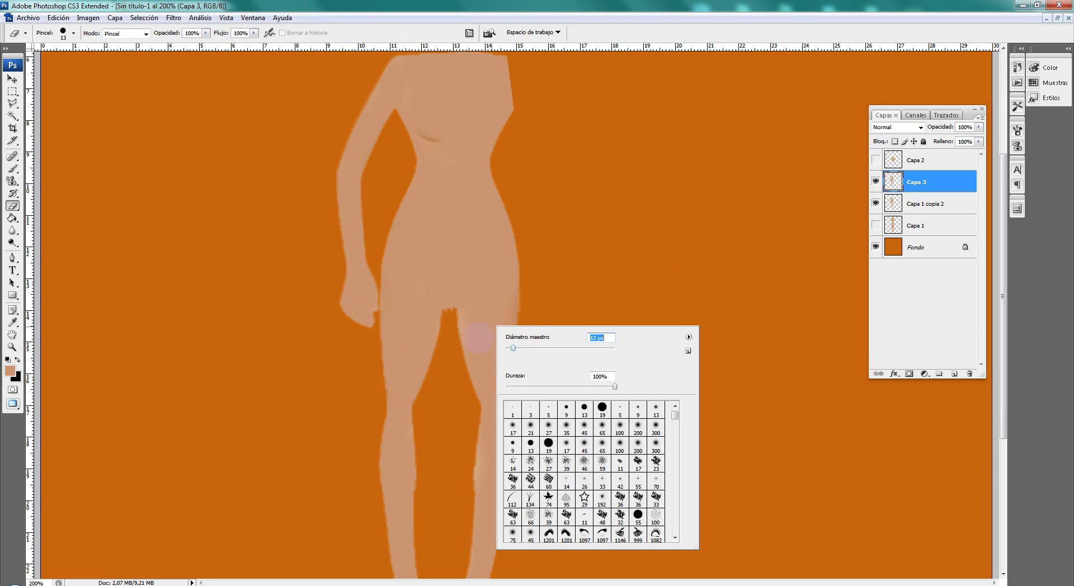
{"action": "left_click", "coordinate": [443, 312]}
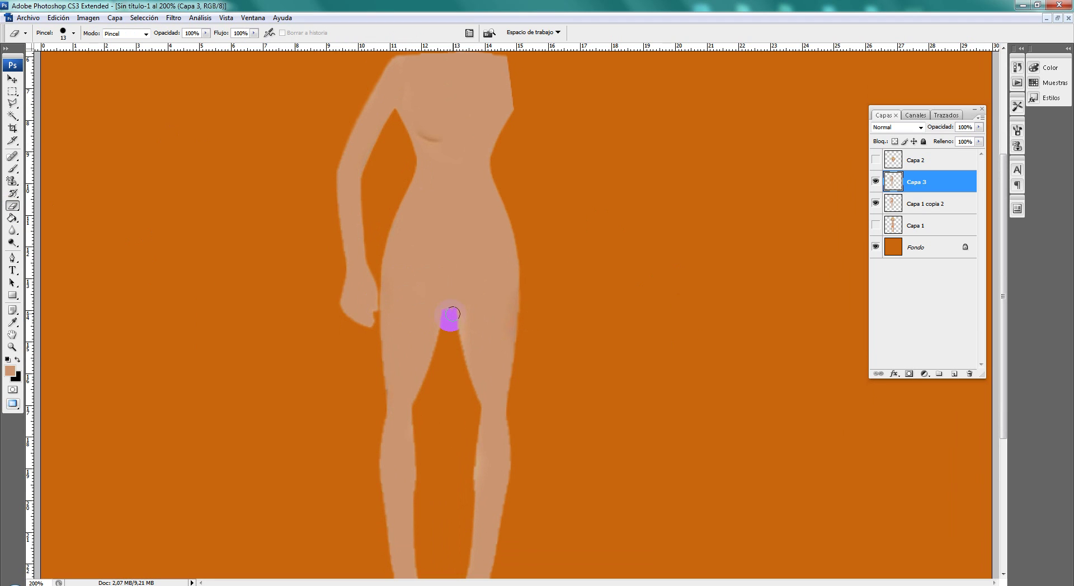
{"action": "scroll", "coordinate": [556, 306], "scroll_direction": "up", "scroll_amount": 3}
With the Burn tool, darken the contours along the left hip, waist and right hip.
{"action": "left_click", "coordinate": [13, 243]}
{"action": "left_click", "coordinate": [62, 243]}
{"action": "left_click_drag", "start_coordinate": [408, 220], "coordinate": [408, 318]}
{"action": "left_click_drag", "start_coordinate": [518, 300], "coordinate": [498, 249]}
{"action": "left_click_drag", "start_coordinate": [498, 206], "coordinate": [503, 223]}
{"action": "left_click_drag", "start_coordinate": [516, 327], "coordinate": [507, 302]}
{"action": "scroll", "coordinate": [515, 307], "scroll_direction": "down", "scroll_amount": 5}
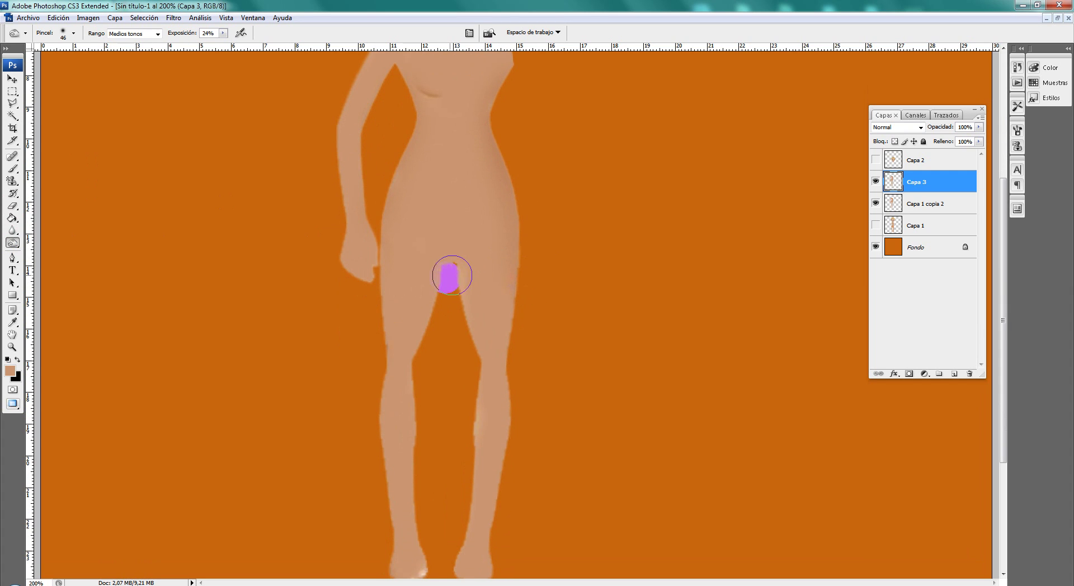
{"action": "scroll", "coordinate": [425, 335], "scroll_direction": "down", "scroll_amount": 2}
Check the whole document, then burn shading under the right breast with a 14 px brush at 200%.
{"action": "left_click", "coordinate": [12, 347]}
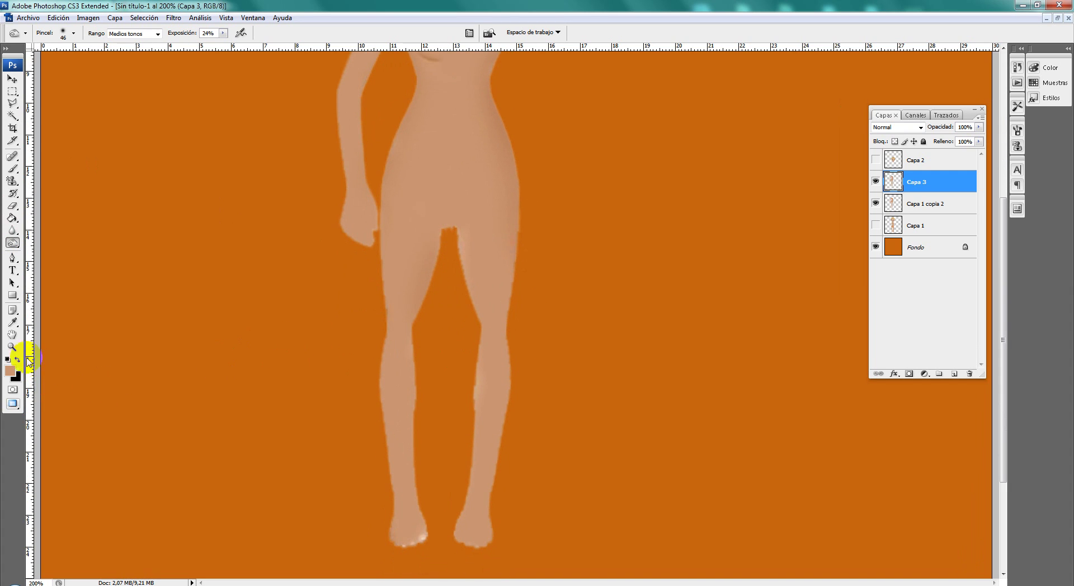
{"action": "left_click", "coordinate": [523, 326], "text": "alt"}
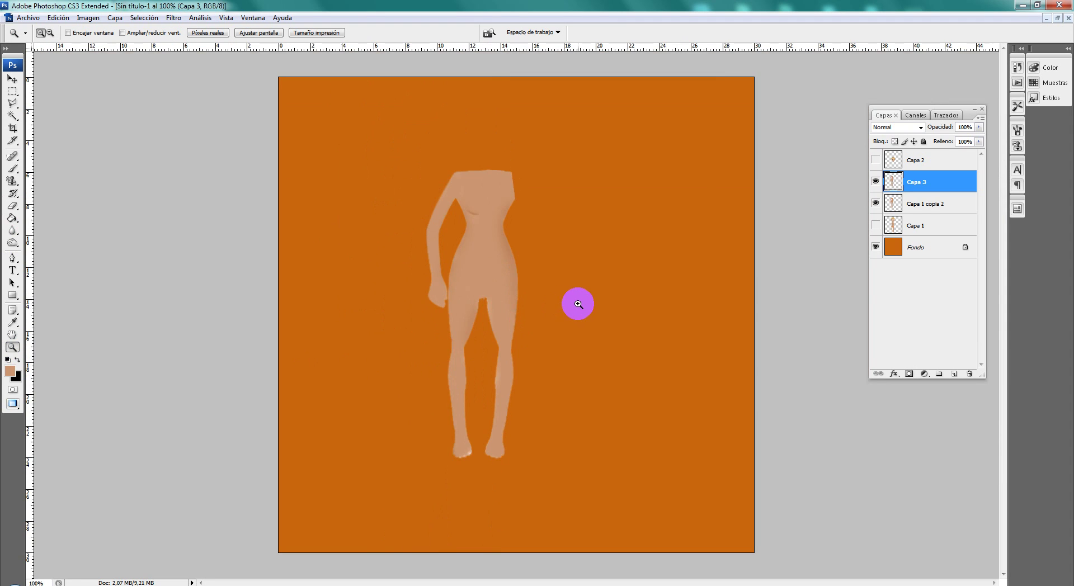
{"action": "left_click", "coordinate": [579, 304]}
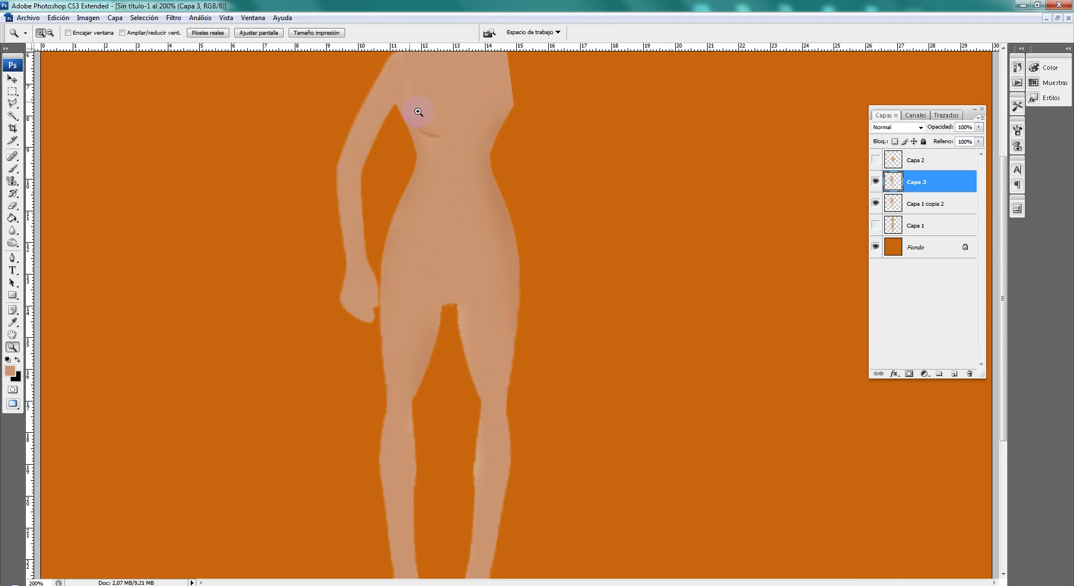
{"action": "scroll", "coordinate": [618, 179], "scroll_direction": "down", "scroll_amount": 3}
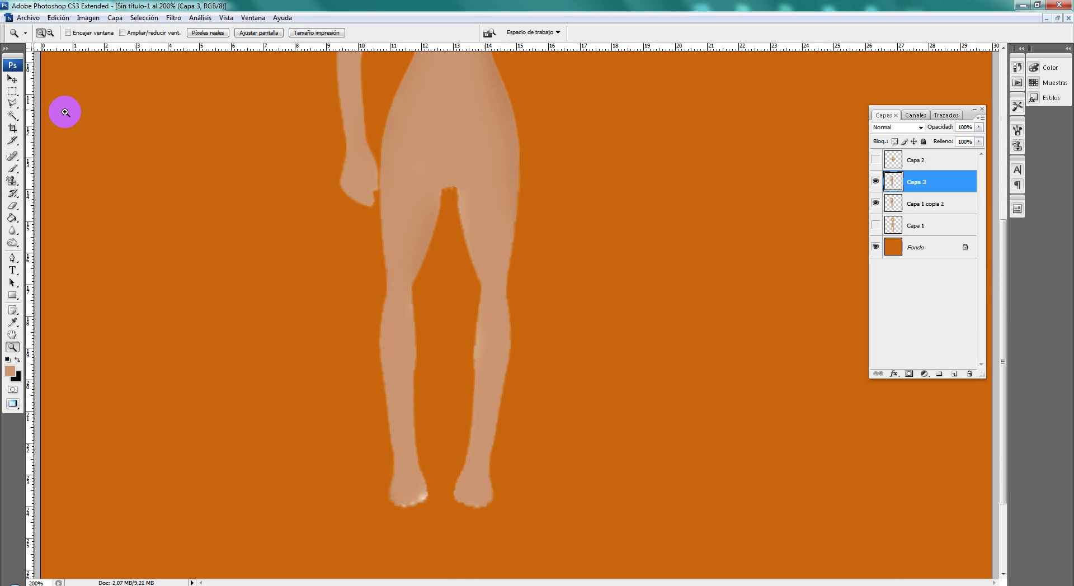
{"action": "left_click", "coordinate": [13, 243]}
{"action": "scroll", "coordinate": [626, 313], "scroll_direction": "up", "scroll_amount": 2}
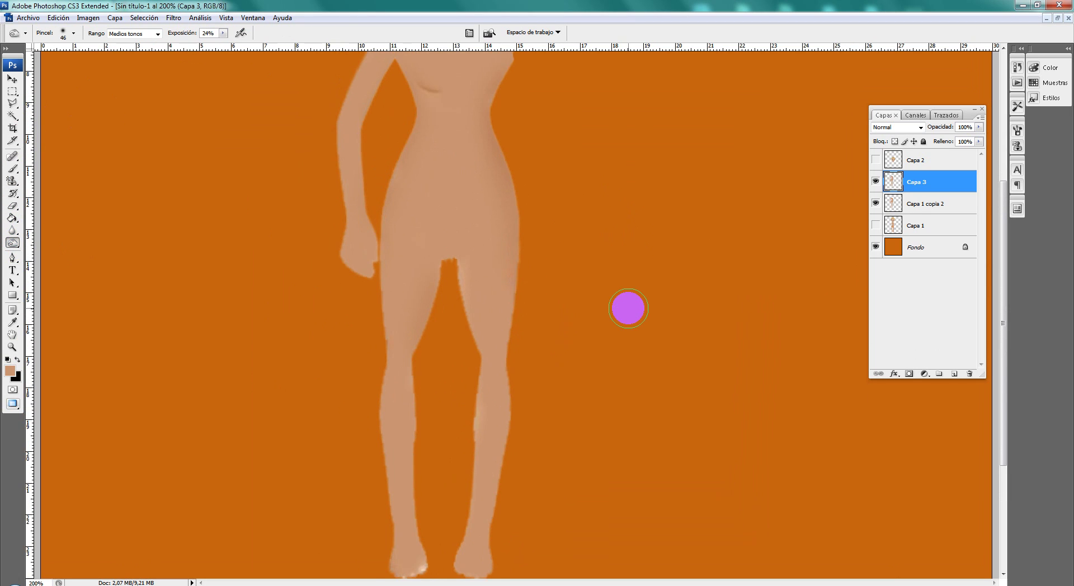
{"action": "scroll", "coordinate": [621, 299], "scroll_direction": "up", "scroll_amount": 3}
{"action": "right_click", "coordinate": [509, 209]}
{"action": "left_click_drag", "start_coordinate": [544, 230], "coordinate": [533, 234]}
{"action": "left_click", "coordinate": [413, 176]}
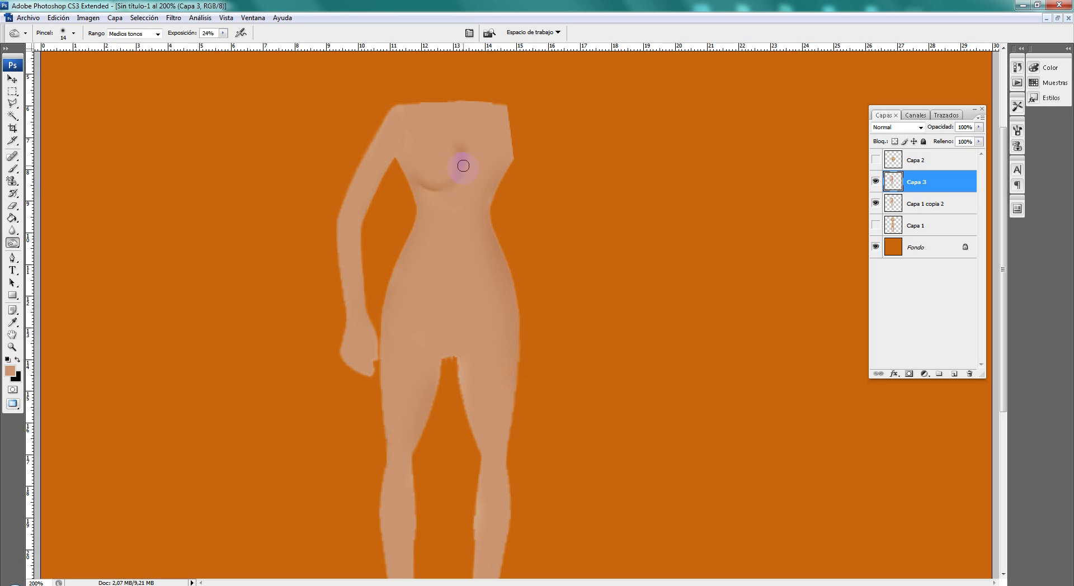
{"action": "left_click", "coordinate": [429, 188]}
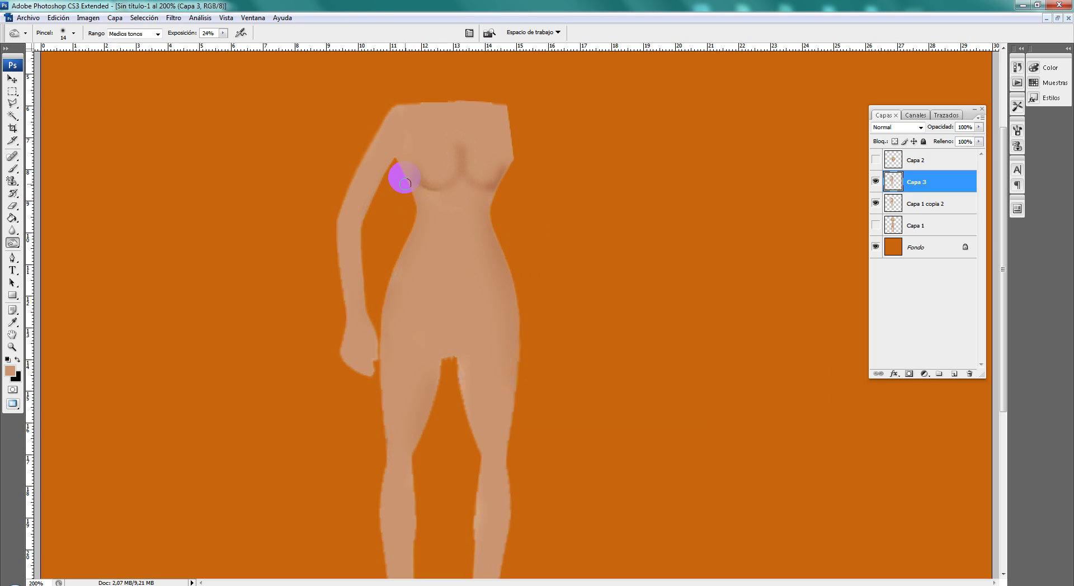
Burn the contours down the left and right sides with a 26 px brush, then switch to a 3 px hard brush.
{"action": "right_click", "coordinate": [406, 182]}
{"action": "left_click_drag", "start_coordinate": [432, 197], "coordinate": [434, 197]}
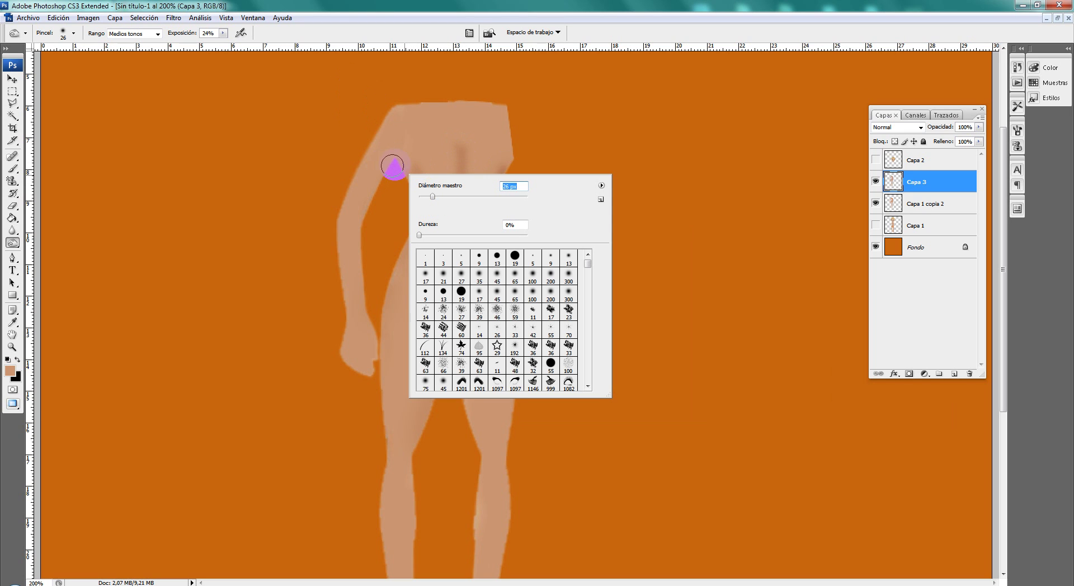
{"action": "left_click_drag", "start_coordinate": [394, 165], "coordinate": [374, 317]}
{"action": "left_click", "coordinate": [502, 196]}
{"action": "mouse_move", "coordinate": [502, 196]}
{"action": "left_mouse_down"}
{"action": "mouse_move", "coordinate": [513, 297]}
{"action": "mouse_move", "coordinate": [533, 292]}
{"action": "left_mouse_up"}
{"action": "right_click", "coordinate": [517, 271]}
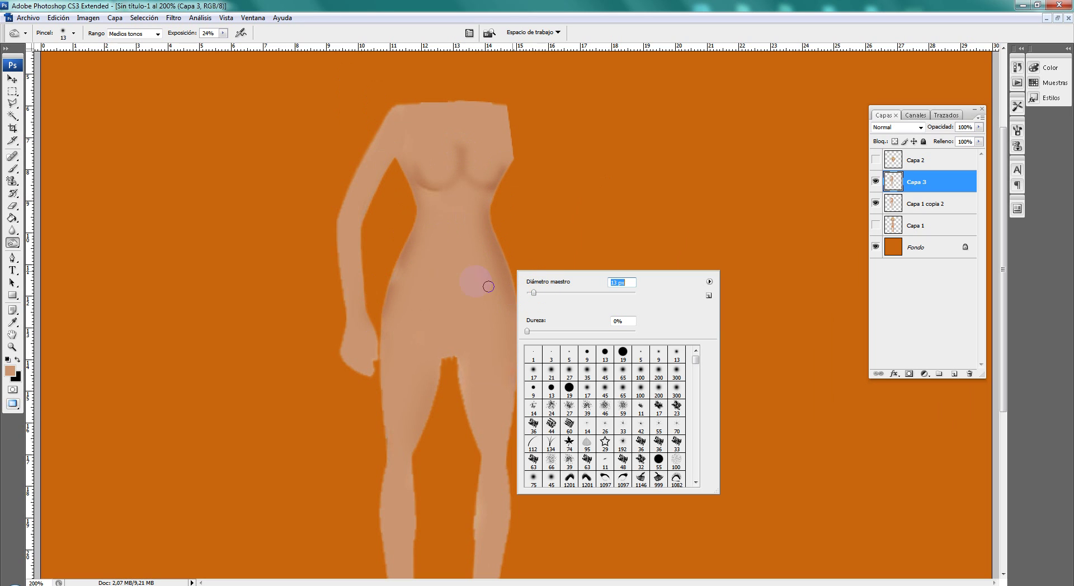
{"action": "left_click", "coordinate": [551, 353]}
{"action": "left_click", "coordinate": [454, 269]}
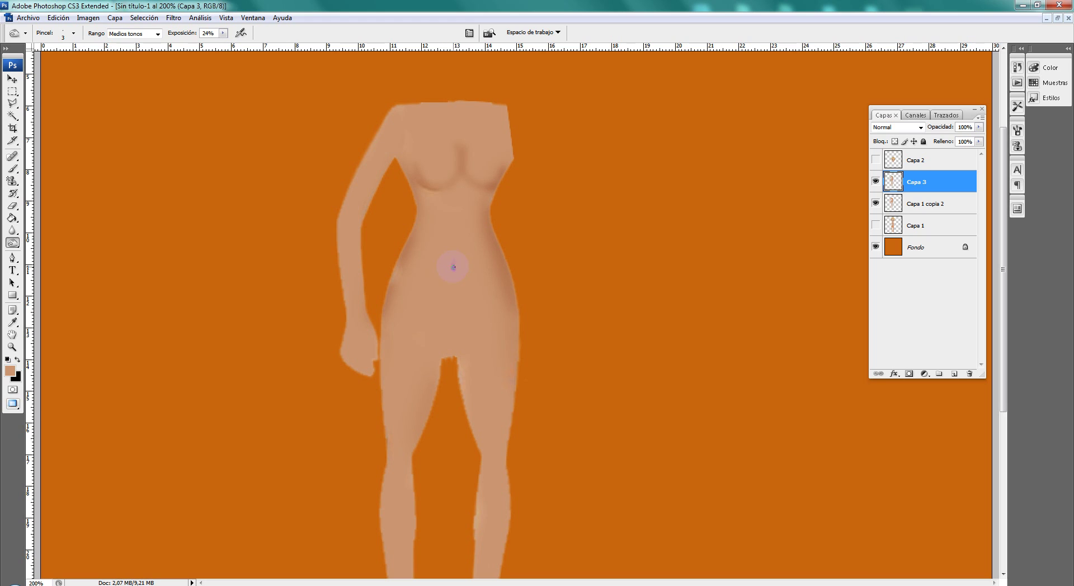
Dodge highlights onto the chest and torso with a 38 px brush.
{"action": "right_click", "coordinate": [13, 243]}
{"action": "left_click", "coordinate": [61, 241]}
{"action": "right_click", "coordinate": [471, 144]}
{"action": "left_click_drag", "start_coordinate": [504, 163], "coordinate": [499, 163]}
{"action": "left_click", "coordinate": [434, 151]}
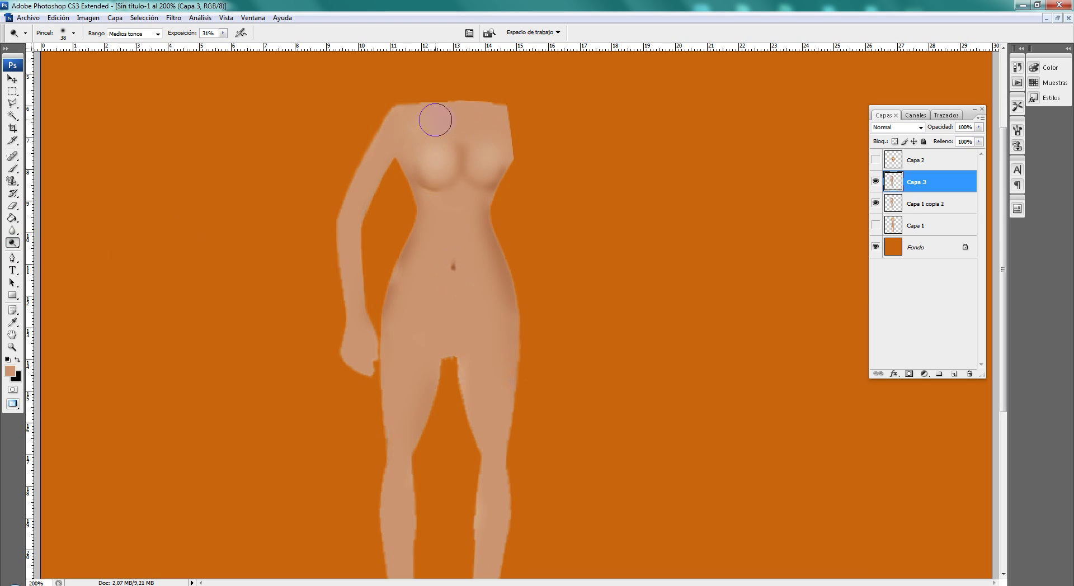
{"action": "left_click_drag", "start_coordinate": [450, 249], "coordinate": [470, 306]}
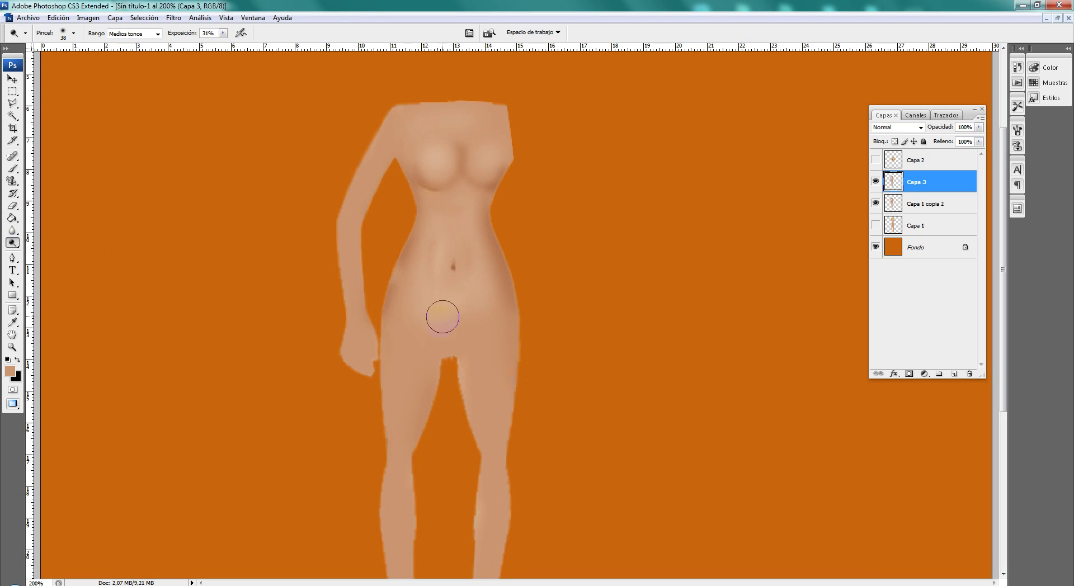
{"action": "left_click", "coordinate": [12, 347]}
Return to the Burn tool with a 27 px soft brush and darken from the chest toward the right shoulder.
{"action": "left_click", "coordinate": [639, 344], "text": "alt"}
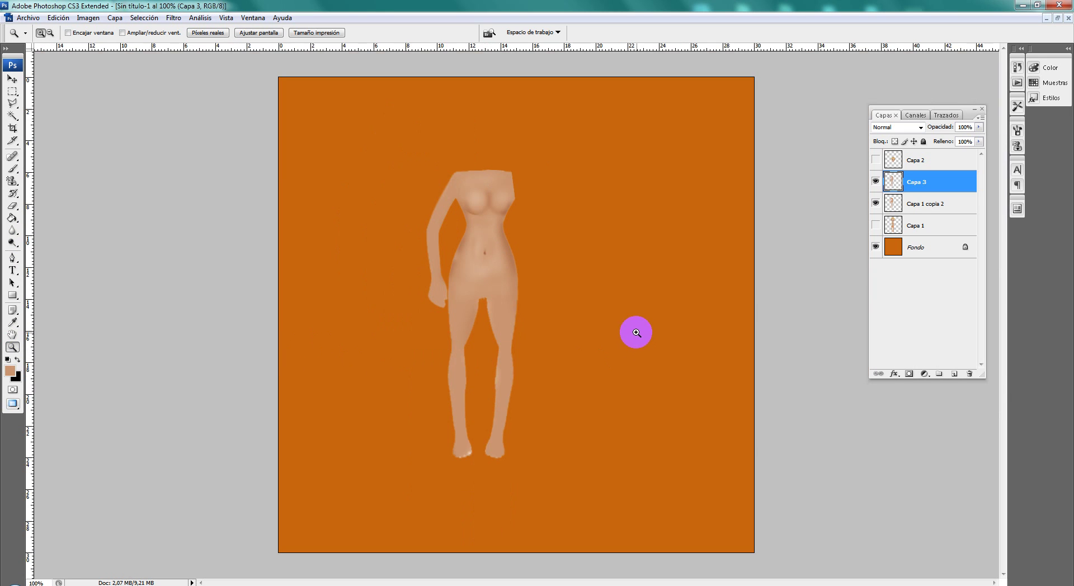
{"action": "left_click", "coordinate": [568, 262]}
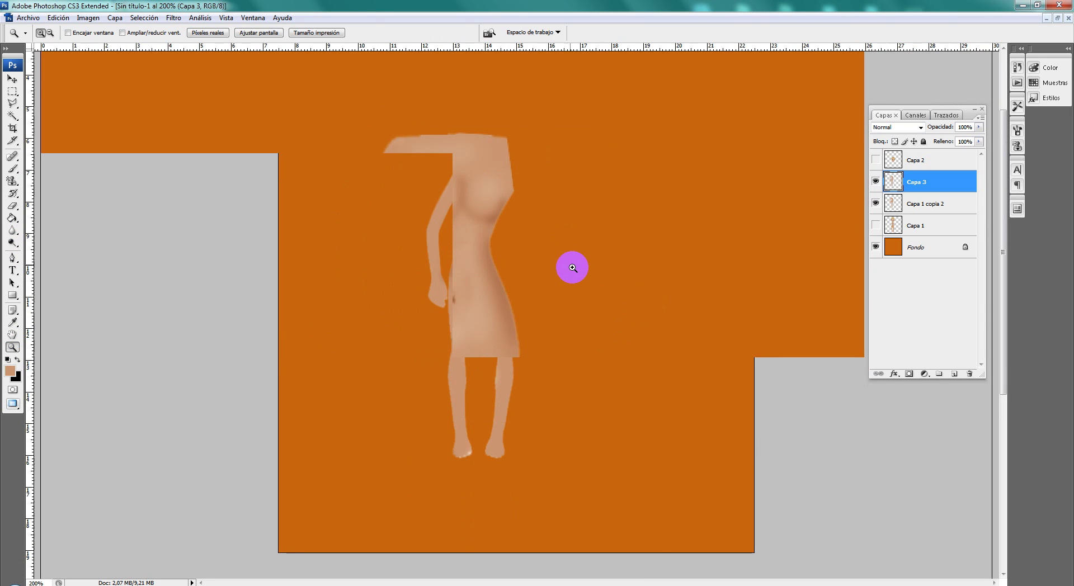
{"action": "left_click_drag", "start_coordinate": [12, 242], "coordinate": [39, 253]}
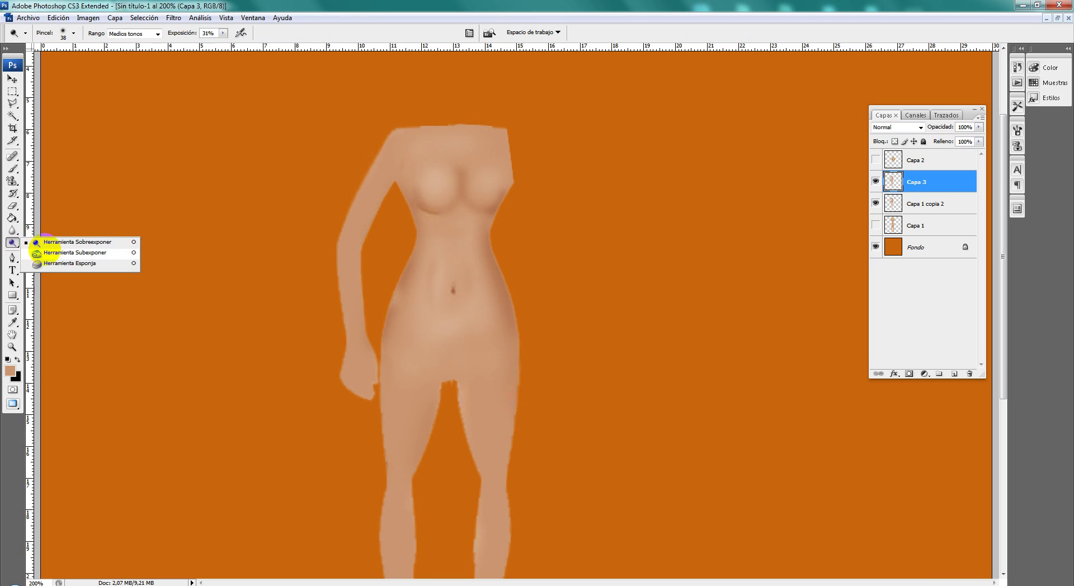
{"action": "left_click", "coordinate": [39, 253]}
{"action": "left_click", "coordinate": [436, 215]}
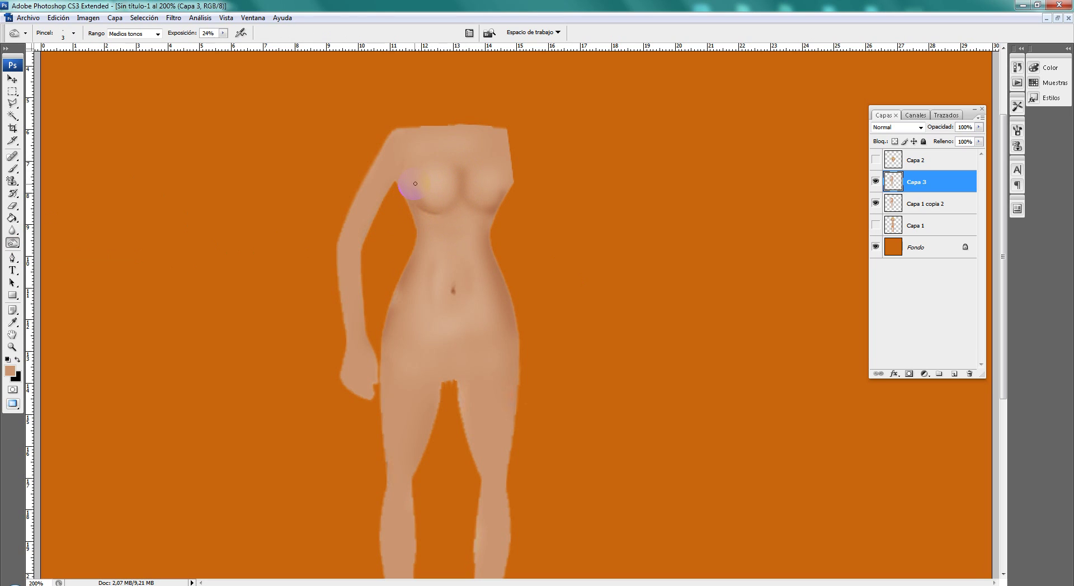
{"action": "right_click", "coordinate": [456, 181]}
{"action": "left_click", "coordinate": [516, 277]}
{"action": "left_click", "coordinate": [424, 211]}
{"action": "left_click_drag", "start_coordinate": [464, 190], "coordinate": [499, 161]}
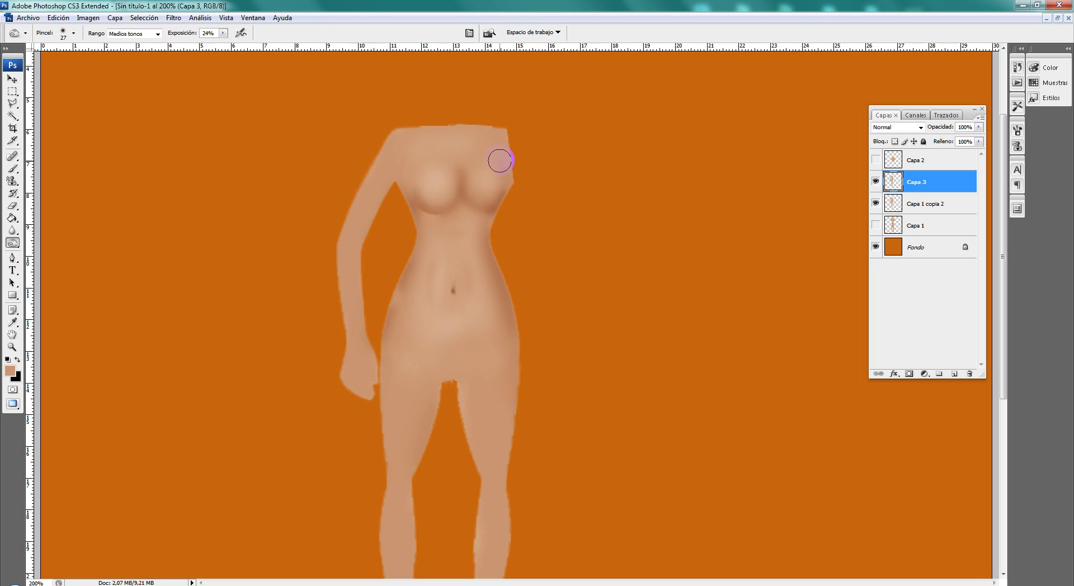
Burn the left waist-to-hip edge, the inner thighs and the hip-crotch shadow band.
{"action": "scroll", "coordinate": [478, 263], "scroll_direction": "down", "scroll_amount": 3}
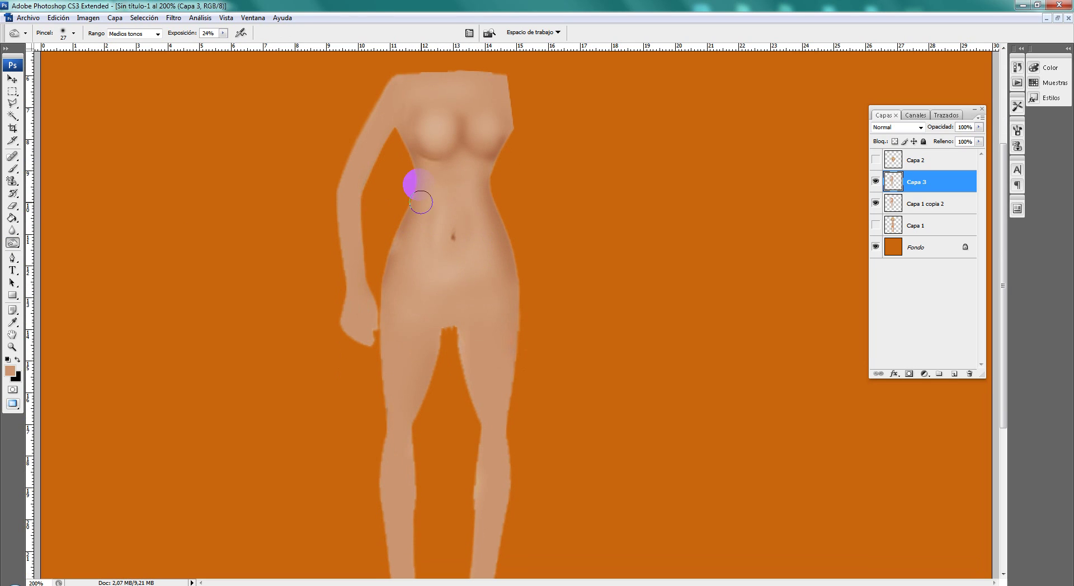
{"action": "left_click_drag", "start_coordinate": [420, 202], "coordinate": [385, 277]}
{"action": "left_click_drag", "start_coordinate": [433, 332], "coordinate": [436, 319]}
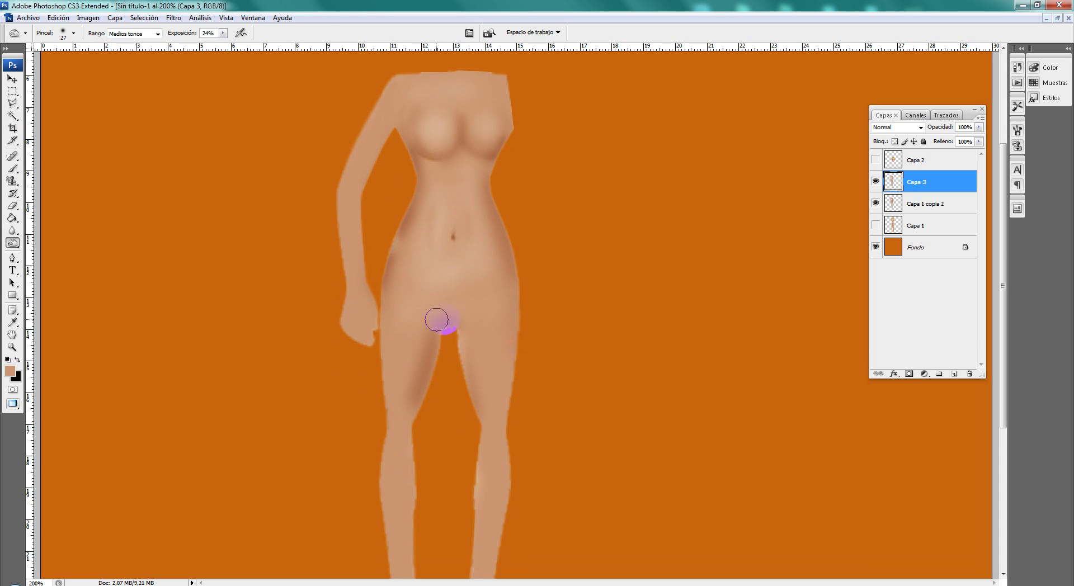
{"action": "scroll", "coordinate": [432, 227], "scroll_direction": "down", "scroll_amount": 3}
{"action": "mouse_move", "coordinate": [390, 197]}
{"action": "left_mouse_down"}
{"action": "mouse_move", "coordinate": [440, 226]}
{"action": "mouse_move", "coordinate": [496, 196]}
{"action": "mouse_move", "coordinate": [444, 247]}
{"action": "mouse_move", "coordinate": [398, 197]}
{"action": "mouse_move", "coordinate": [434, 225]}
{"action": "mouse_move", "coordinate": [392, 200]}
{"action": "mouse_move", "coordinate": [444, 233]}
{"action": "mouse_move", "coordinate": [512, 188]}
{"action": "mouse_move", "coordinate": [445, 238]}
{"action": "mouse_move", "coordinate": [405, 208]}
{"action": "mouse_move", "coordinate": [442, 229]}
{"action": "mouse_move", "coordinate": [494, 197]}
{"action": "mouse_move", "coordinate": [456, 265]}
{"action": "left_mouse_up"}
{"action": "scroll", "coordinate": [573, 254], "scroll_direction": "down", "scroll_amount": 1}
{"action": "scroll", "coordinate": [531, 237], "scroll_direction": "down", "scroll_amount": 2}
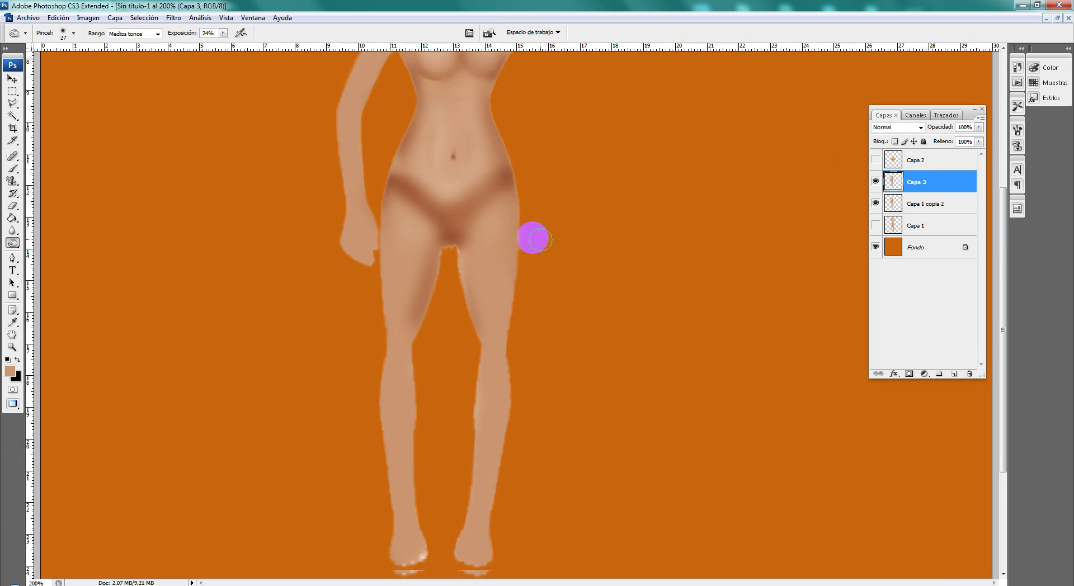
{"action": "scroll", "coordinate": [552, 253], "scroll_direction": "up", "scroll_amount": 7}
{"action": "scroll", "coordinate": [551, 253], "scroll_direction": "up", "scroll_amount": 3}
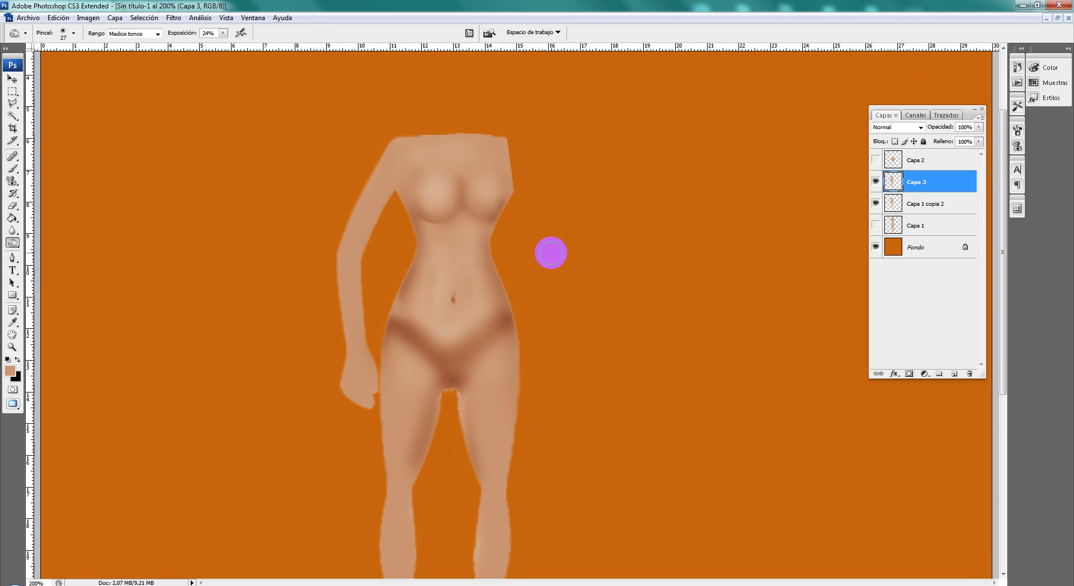
{"action": "scroll", "coordinate": [551, 254], "scroll_direction": "up", "scroll_amount": 1}
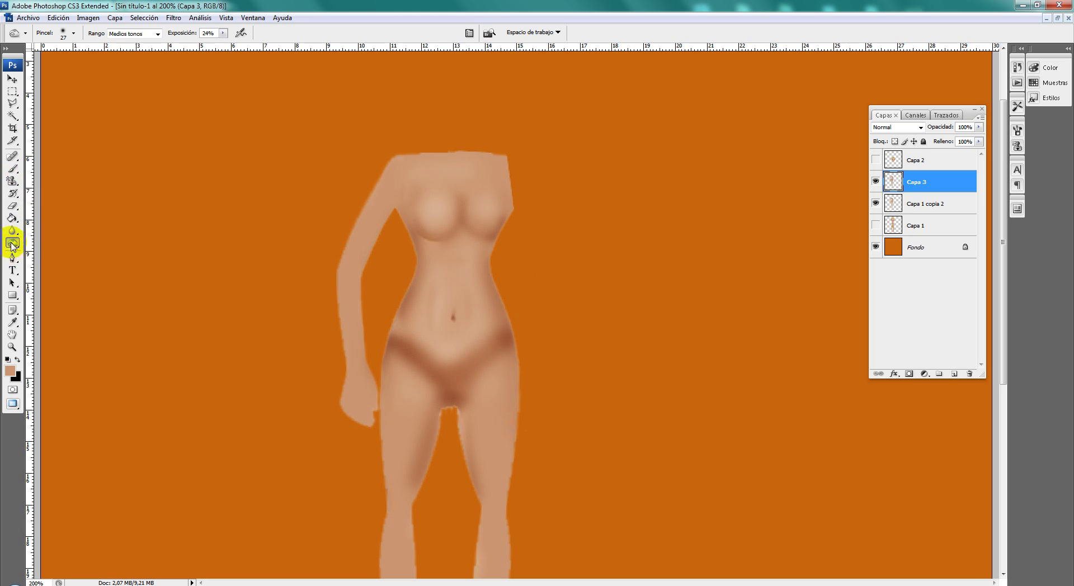
{"action": "scroll", "coordinate": [551, 241], "scroll_direction": "down", "scroll_amount": 3}
Switch to the Move tool and look over the shaded body.
{"action": "left_click", "coordinate": [12, 79]}
{"action": "mouse_move", "coordinate": [248, 59]}
{"action": "left_mouse_down"}
{"action": "mouse_move", "coordinate": [363, 187]}
{"action": "mouse_move", "coordinate": [417, 45]}
{"action": "left_mouse_up"}
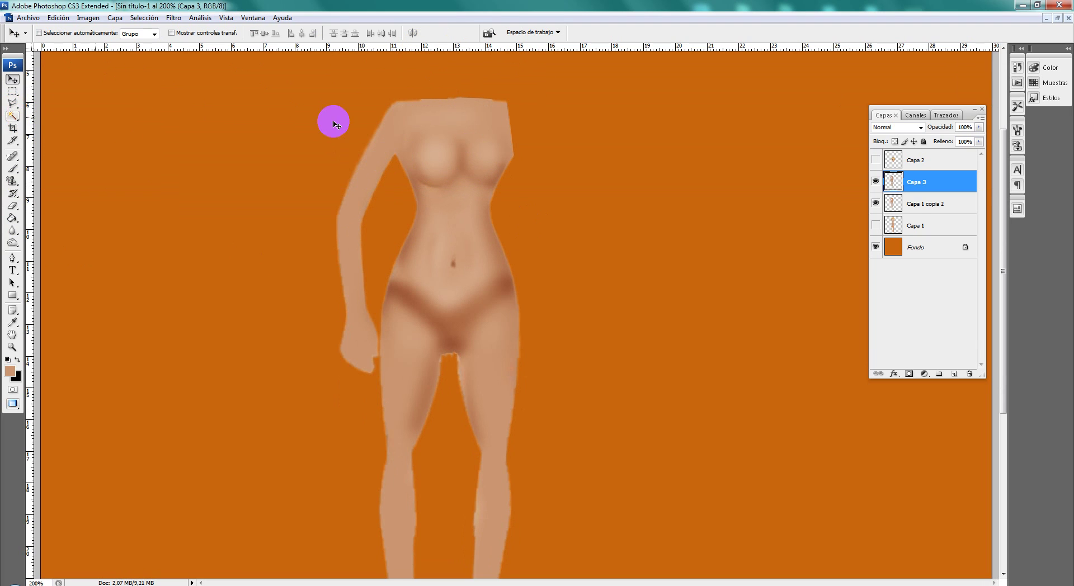
{"action": "scroll", "coordinate": [499, 118], "scroll_direction": "down", "scroll_amount": 3}
{"action": "scroll", "coordinate": [514, 168], "scroll_direction": "up", "scroll_amount": 2}
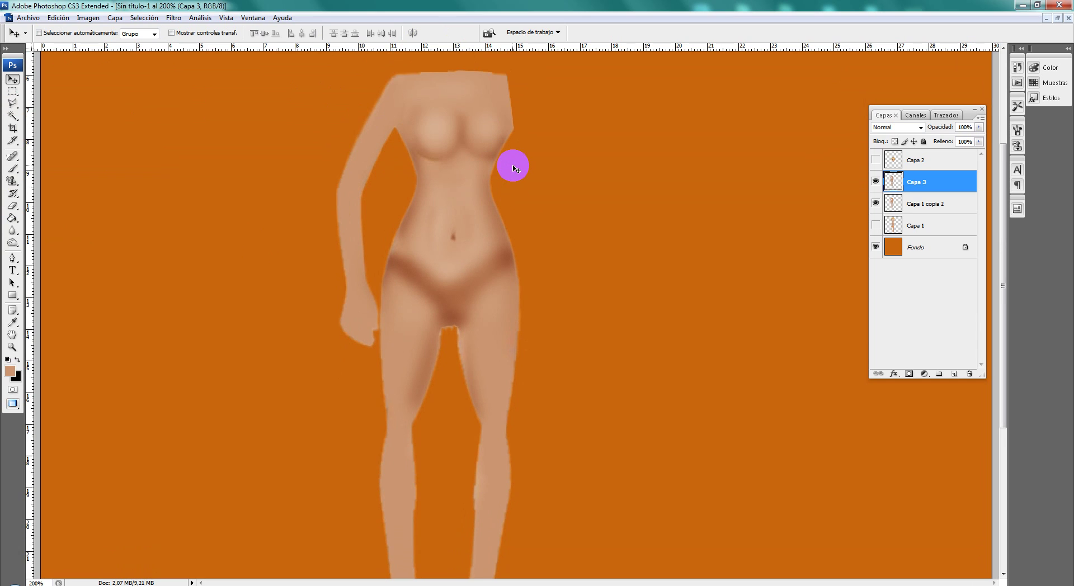
{"action": "left_click", "coordinate": [403, 151]}
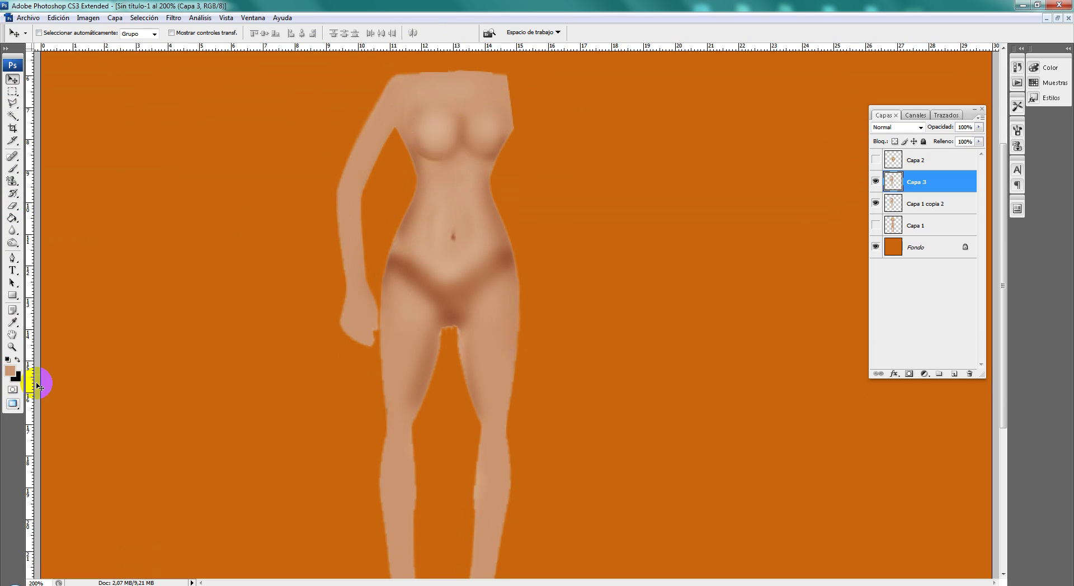
{"action": "scroll", "coordinate": [503, 309], "scroll_direction": "down", "scroll_amount": 10}
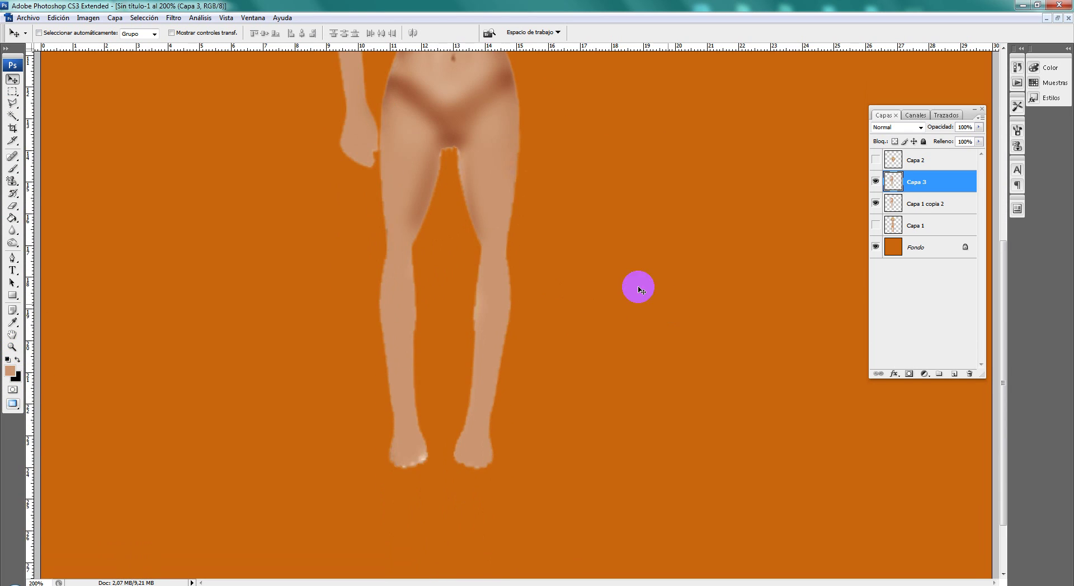
{"action": "scroll", "coordinate": [601, 272], "scroll_direction": "up", "scroll_amount": 2}
{"action": "scroll", "coordinate": [601, 271], "scroll_direction": "up", "scroll_amount": 3}
{"action": "scroll", "coordinate": [601, 271], "scroll_direction": "up", "scroll_amount": 3}
{"action": "scroll", "coordinate": [601, 272], "scroll_direction": "up", "scroll_amount": 2}
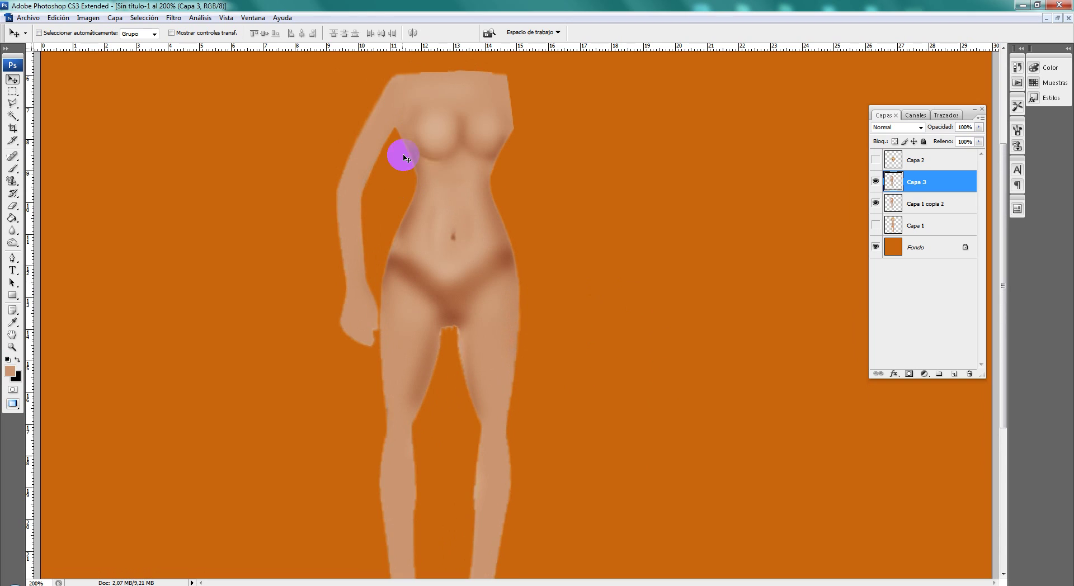
Burn deeper shadows under the breasts and along the waist.
{"action": "left_click", "coordinate": [12, 242]}
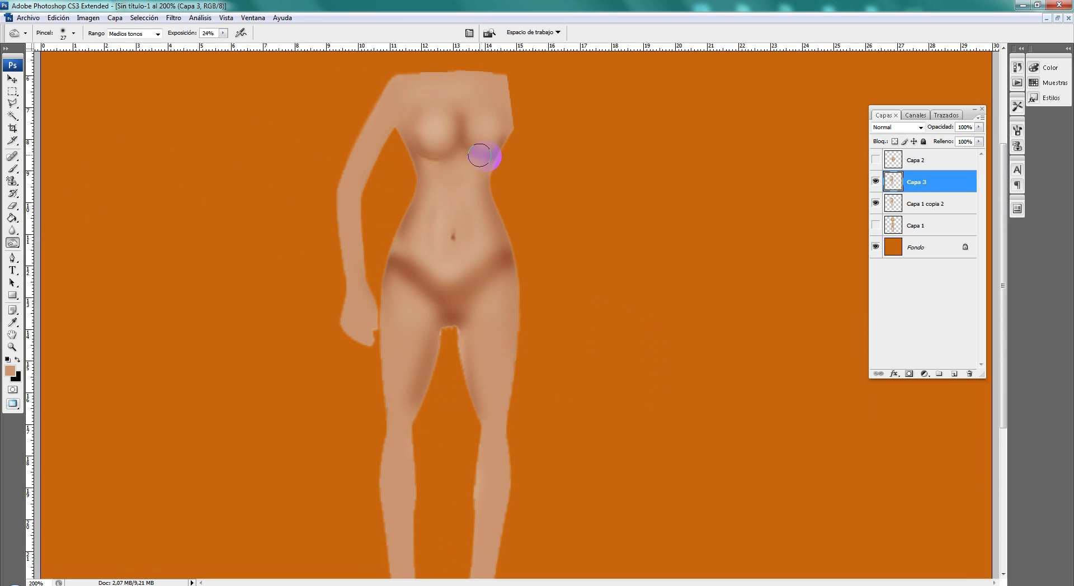
{"action": "mouse_move", "coordinate": [481, 156]}
{"action": "left_mouse_down"}
{"action": "mouse_move", "coordinate": [456, 120]}
{"action": "mouse_move", "coordinate": [408, 151]}
{"action": "mouse_move", "coordinate": [406, 115]}
{"action": "left_mouse_up"}
{"action": "mouse_move", "coordinate": [451, 164]}
{"action": "left_mouse_down"}
{"action": "mouse_move", "coordinate": [492, 184]}
{"action": "mouse_move", "coordinate": [491, 173]}
{"action": "mouse_move", "coordinate": [498, 242]}
{"action": "mouse_move", "coordinate": [410, 162]}
{"action": "mouse_move", "coordinate": [396, 233]}
{"action": "left_mouse_up"}
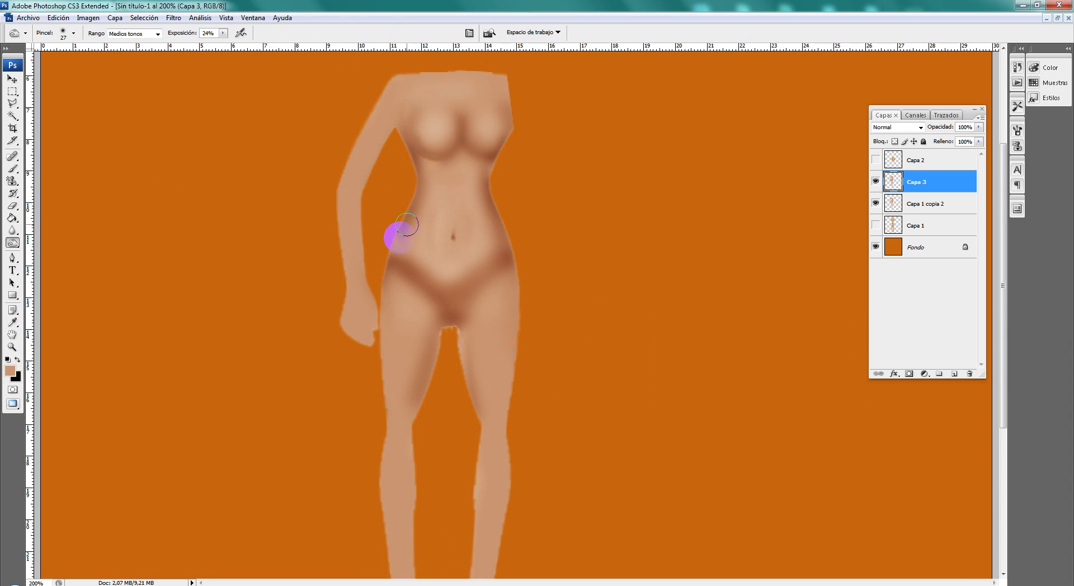
Dodge the shoulders and legs, then begin a Polygonal Lasso outline around the right leg.
{"action": "left_click_drag", "start_coordinate": [11, 245], "coordinate": [45, 249]}
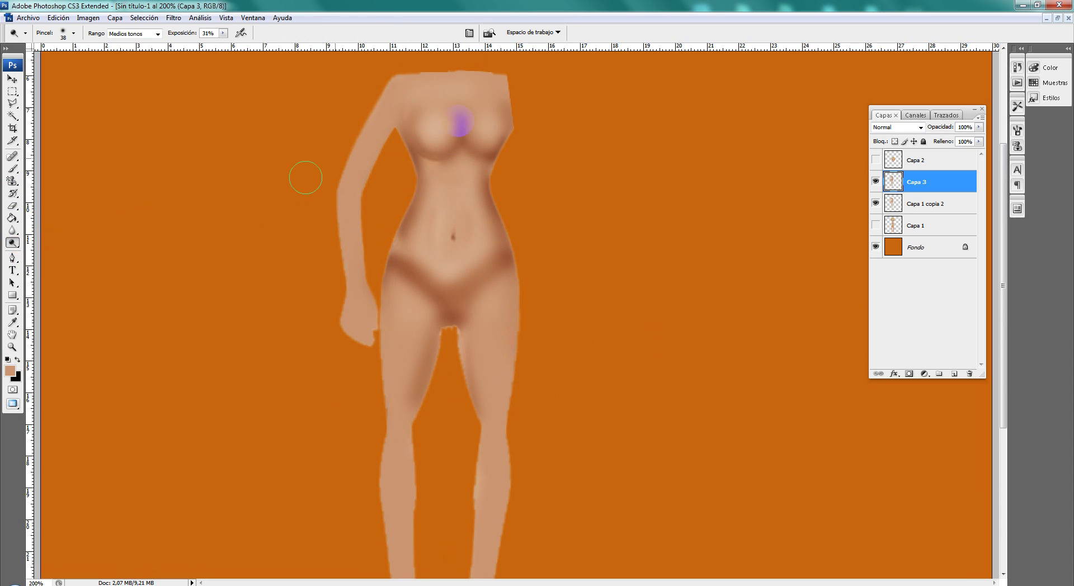
{"action": "mouse_move", "coordinate": [479, 89]}
{"action": "left_mouse_down"}
{"action": "mouse_move", "coordinate": [429, 95]}
{"action": "mouse_move", "coordinate": [445, 189]}
{"action": "mouse_move", "coordinate": [391, 413]}
{"action": "mouse_move", "coordinate": [472, 314]}
{"action": "left_mouse_up"}
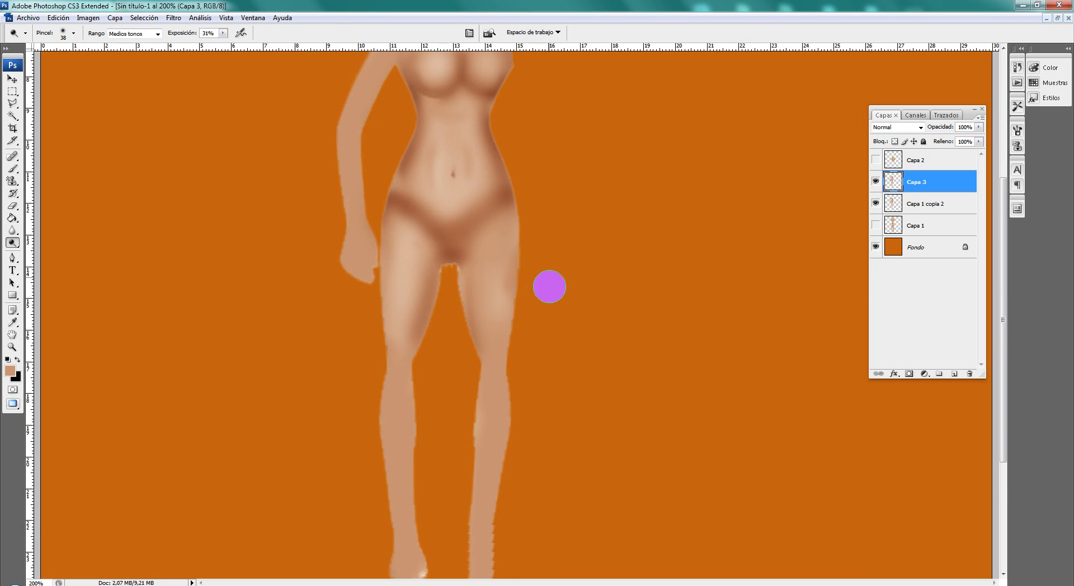
{"action": "scroll", "coordinate": [549, 288], "scroll_direction": "down", "scroll_amount": 5}
{"action": "left_click_drag", "start_coordinate": [403, 291], "coordinate": [471, 402]}
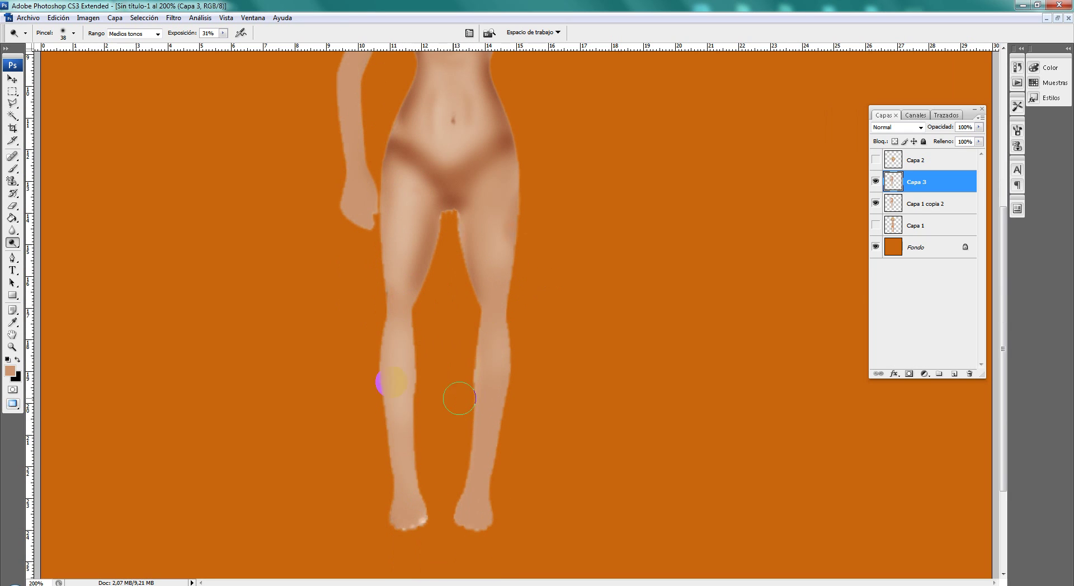
{"action": "left_click", "coordinate": [11, 104]}
{"action": "mouse_move", "coordinate": [455, 225]}
{"action": "left_mouse_down"}
{"action": "mouse_move", "coordinate": [463, 192]}
{"action": "mouse_move", "coordinate": [516, 149]}
{"action": "mouse_move", "coordinate": [561, 360]}
{"action": "mouse_move", "coordinate": [473, 558]}
{"action": "mouse_move", "coordinate": [449, 491]}
{"action": "mouse_move", "coordinate": [450, 192]}
{"action": "left_mouse_up"}
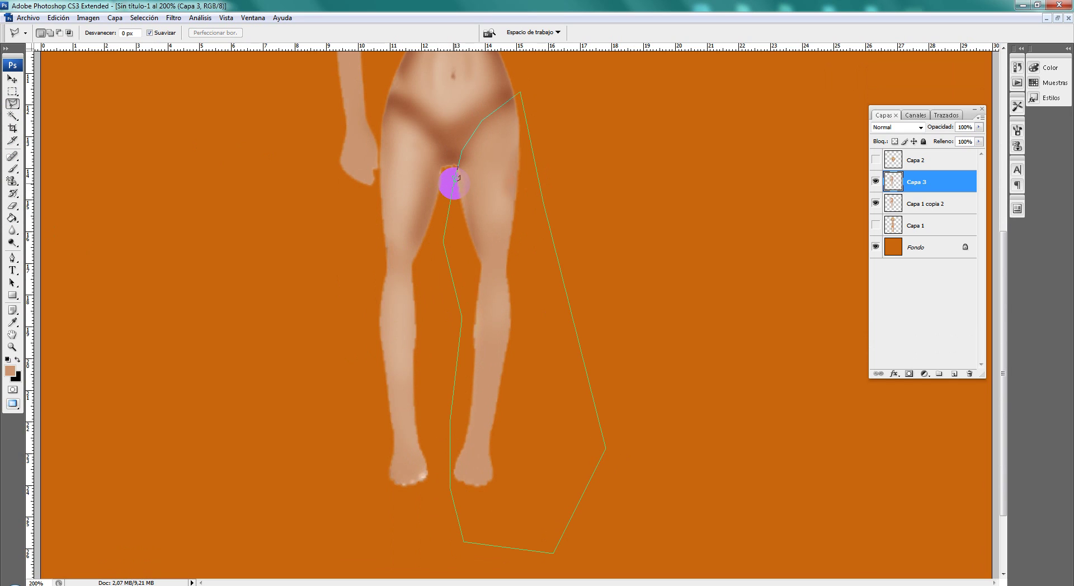
{"action": "left_click", "coordinate": [454, 177]}
{"action": "key", "text": "Delete"}
{"action": "key", "text": "ctrl+d"}
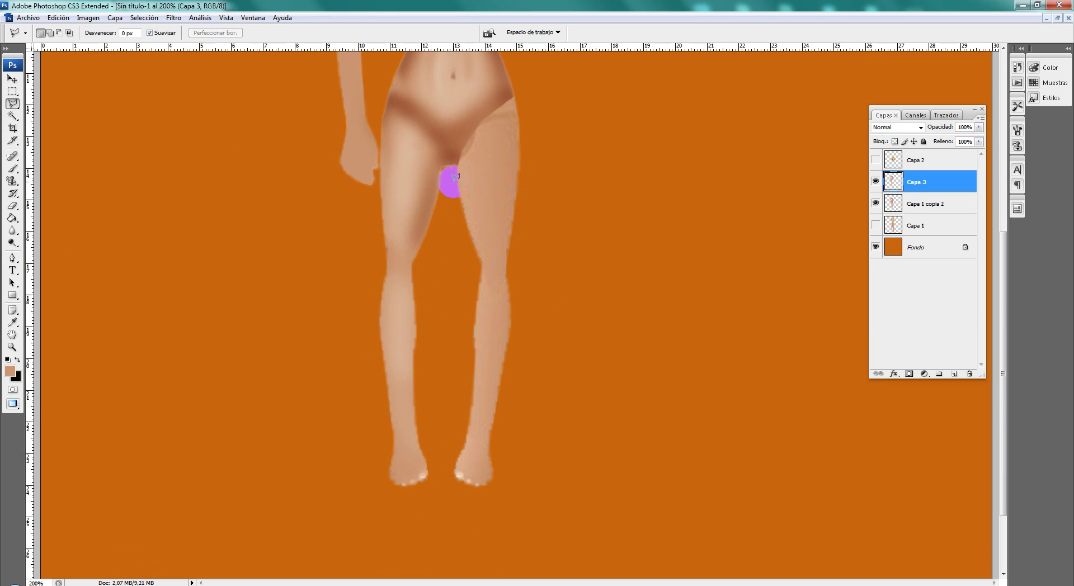
{"action": "key", "text": "ctrl+v"}
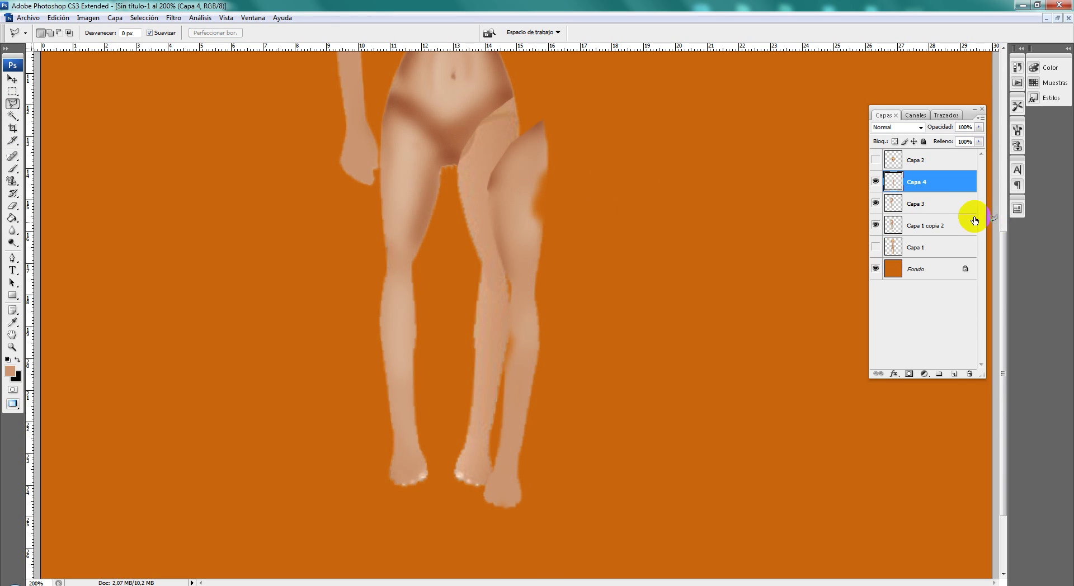
{"action": "left_click", "coordinate": [876, 227]}
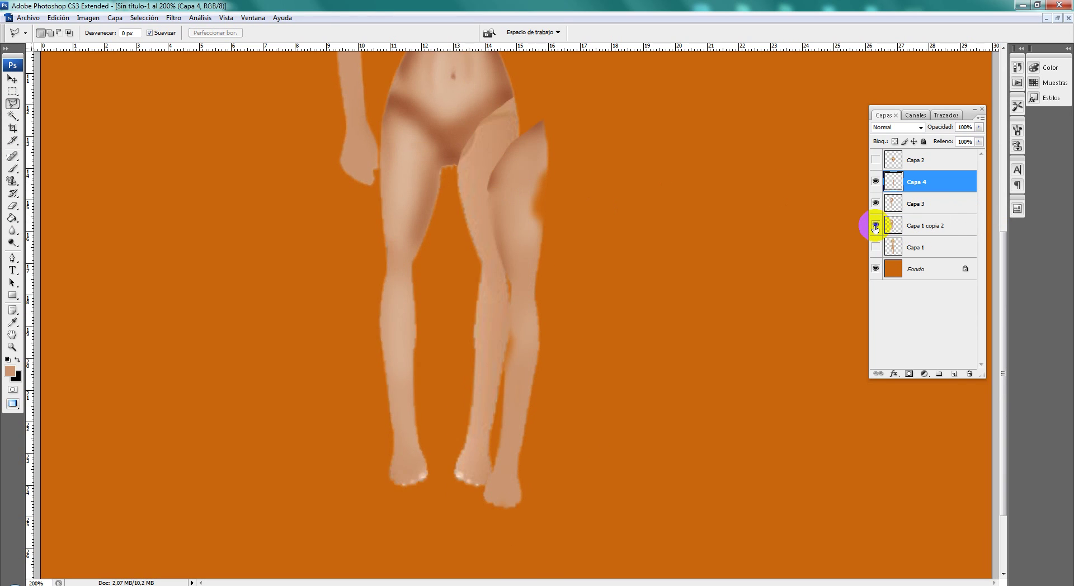
{"action": "left_click", "coordinate": [8, 77]}
{"action": "right_click", "coordinate": [504, 176]}
{"action": "left_click", "coordinate": [551, 184]}
{"action": "left_click_drag", "start_coordinate": [520, 184], "coordinate": [481, 183]}
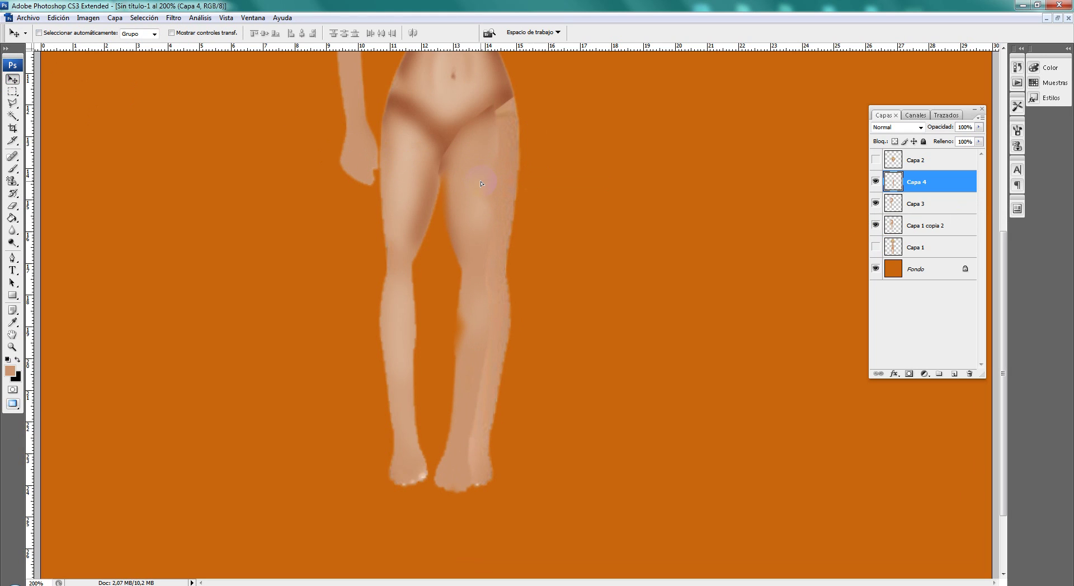
{"action": "left_click", "coordinate": [969, 374]}
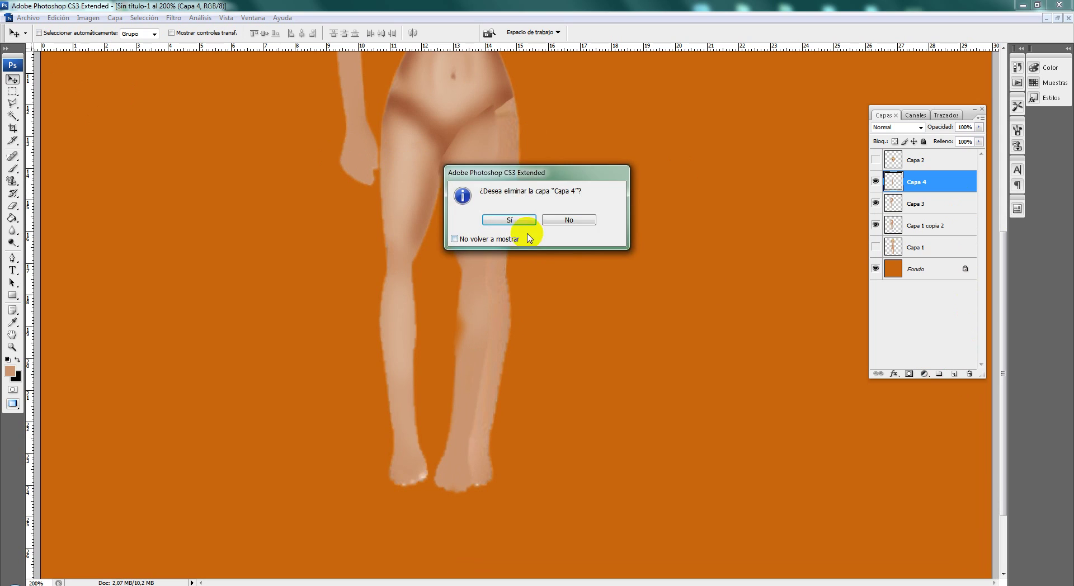
{"action": "left_click", "coordinate": [512, 220]}
{"action": "scroll", "coordinate": [640, 242], "scroll_direction": "up", "scroll_amount": 2}
{"action": "scroll", "coordinate": [640, 242], "scroll_direction": "up", "scroll_amount": 3}
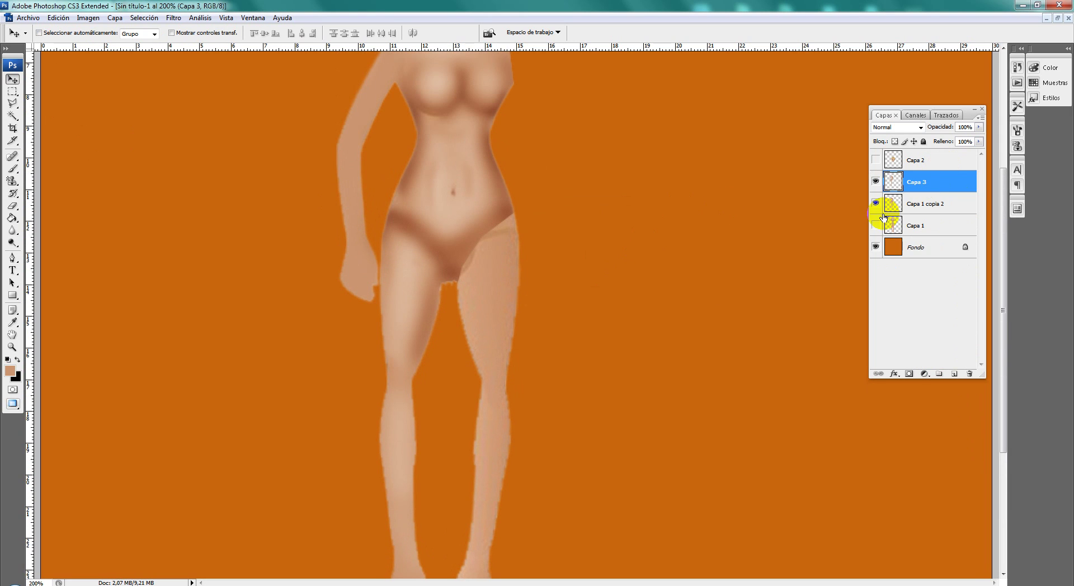
{"action": "key", "text": "ctrl+alt+z"}
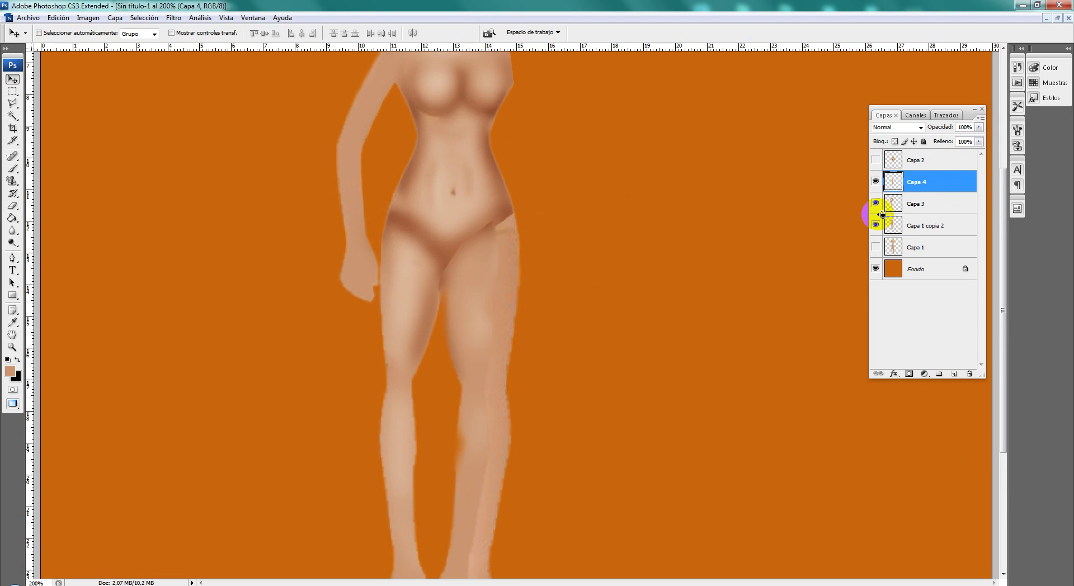
{"action": "key", "text": "ctrl+alt+z"}
{"action": "left_click", "coordinate": [878, 219]}
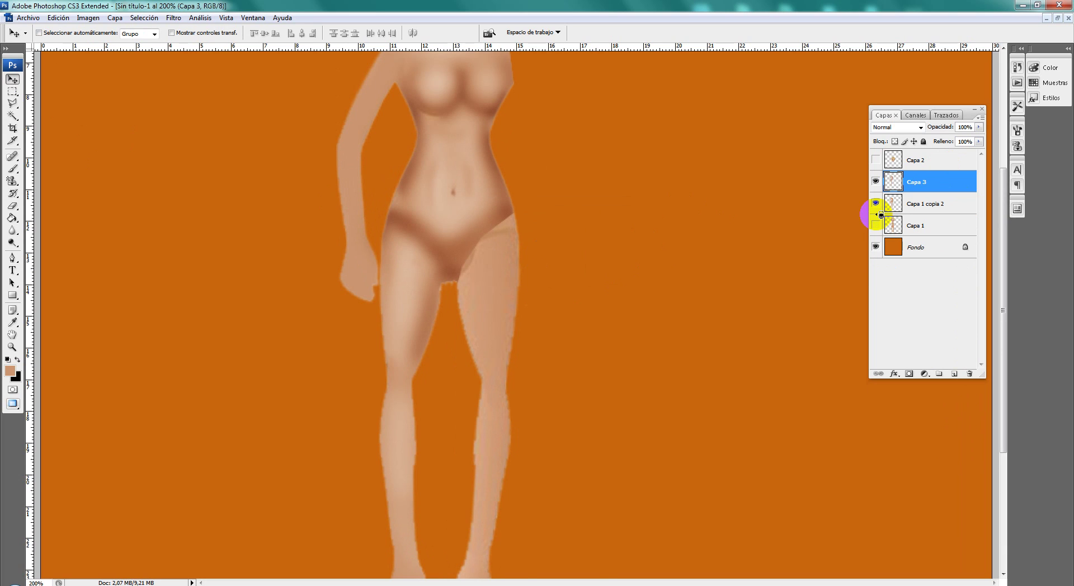
{"action": "left_click", "coordinate": [13, 91]}
Check the whole canvas, then lighten the upper arm with the toning brush.
{"action": "left_click", "coordinate": [12, 347]}
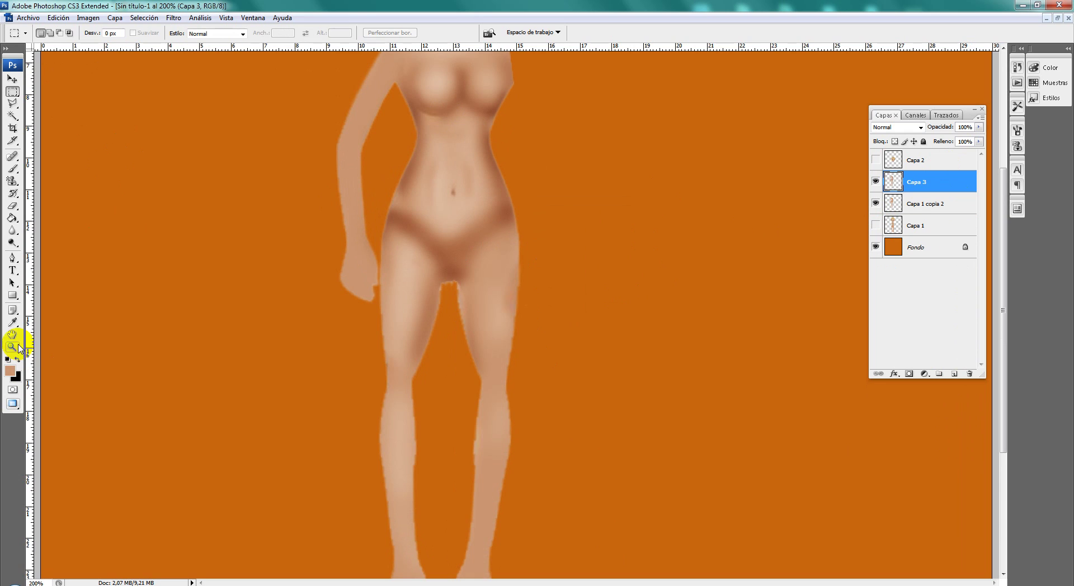
{"action": "left_click", "coordinate": [593, 302], "text": "alt"}
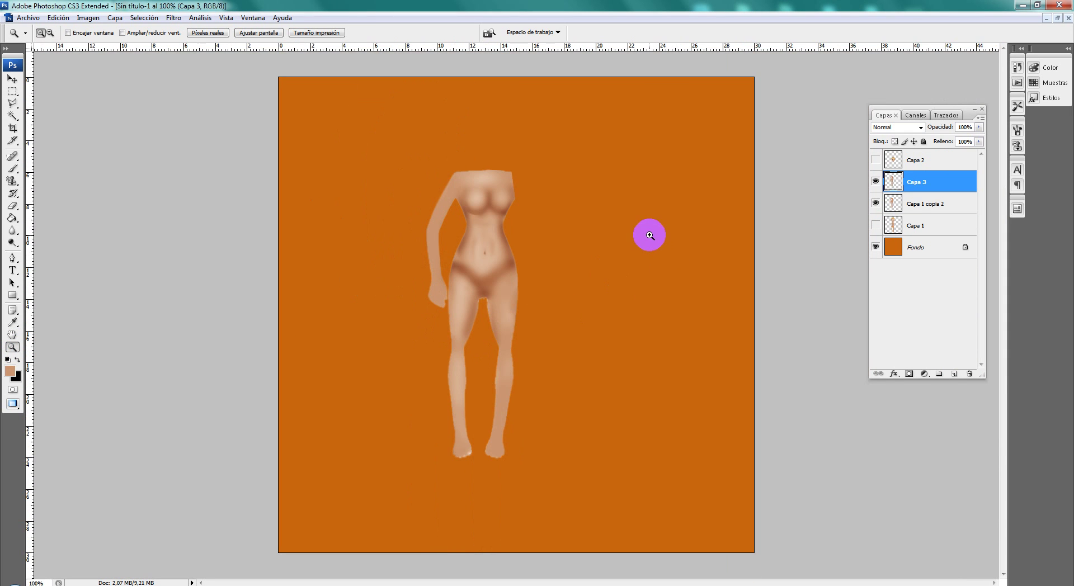
{"action": "left_click", "coordinate": [582, 243]}
{"action": "scroll", "coordinate": [457, 285], "scroll_direction": "down", "scroll_amount": 2}
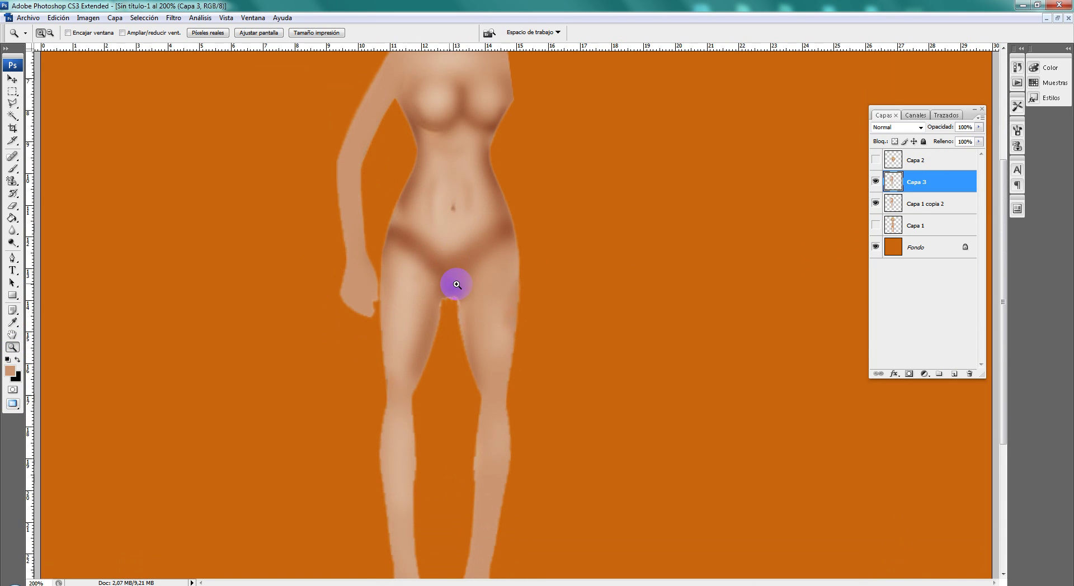
{"action": "scroll", "coordinate": [471, 282], "scroll_direction": "up", "scroll_amount": 2}
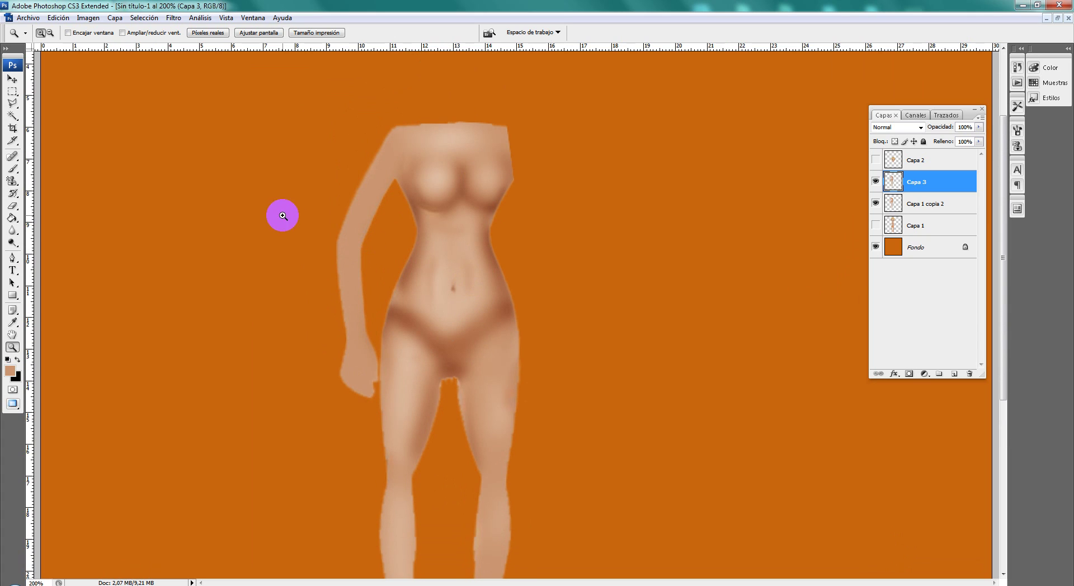
{"action": "left_click", "coordinate": [12, 242]}
{"action": "left_click_drag", "start_coordinate": [383, 180], "coordinate": [380, 189]}
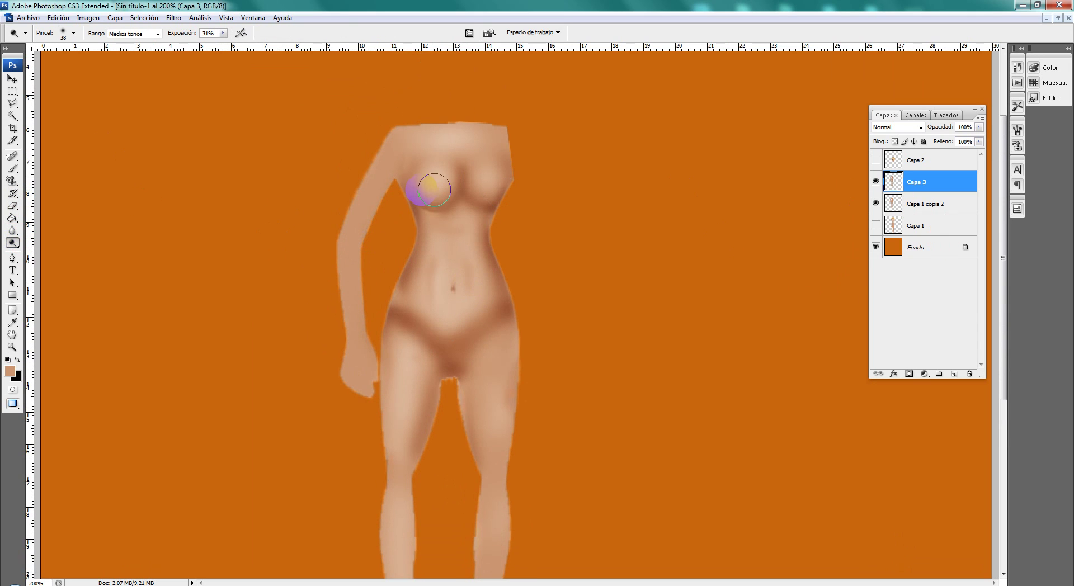
On Capa 1 copia 2, dodge the upper-left arm and sponge the forearm down to the hand.
{"action": "left_click", "coordinate": [926, 204]}
{"action": "left_click_drag", "start_coordinate": [477, 208], "coordinate": [380, 211]}
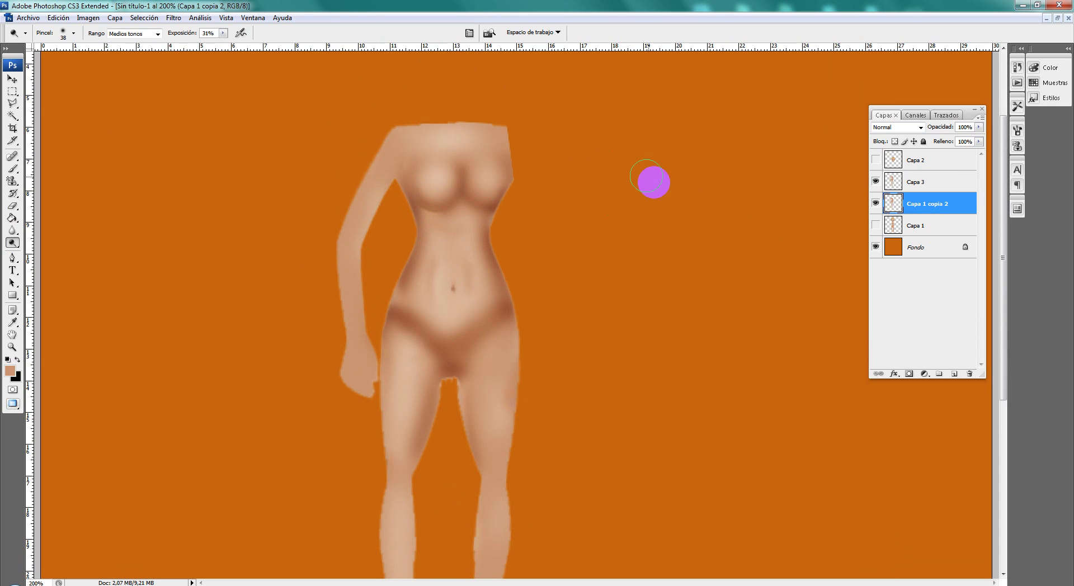
{"action": "left_click", "coordinate": [16, 246]}
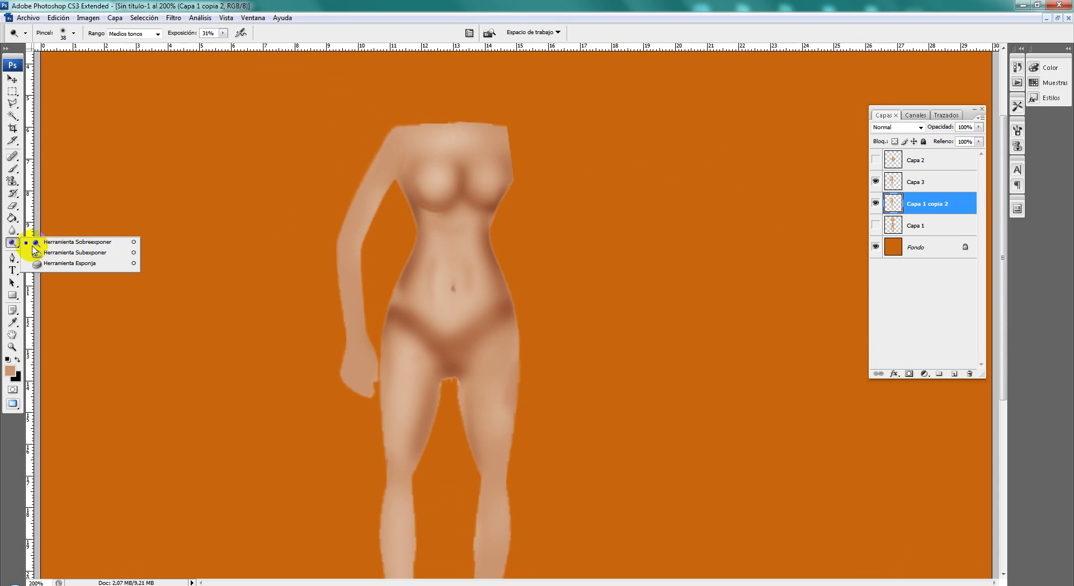
{"action": "left_click", "coordinate": [932, 182]}
{"action": "left_click_drag", "start_coordinate": [528, 178], "coordinate": [365, 183]}
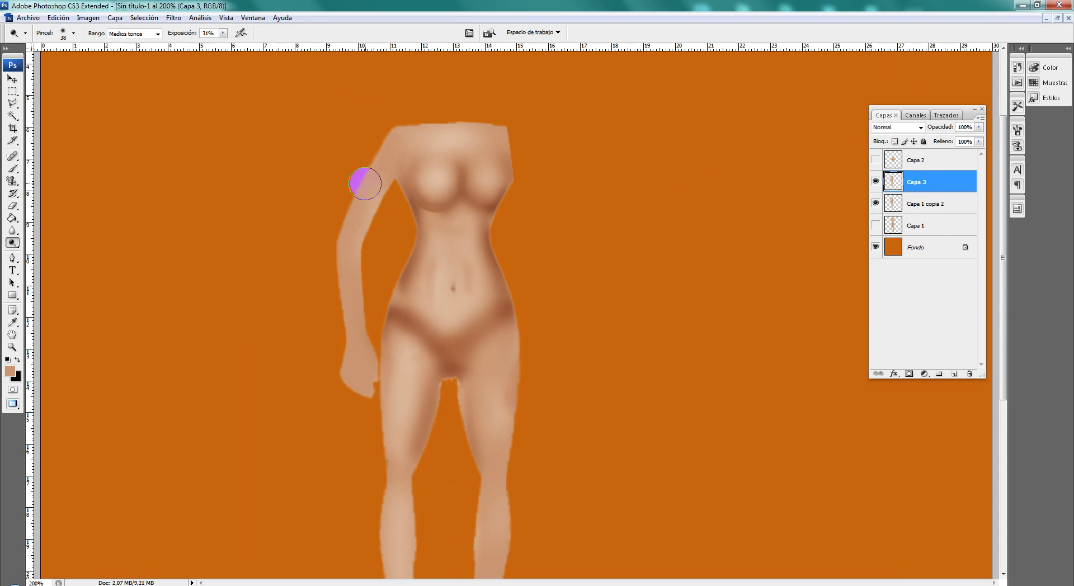
{"action": "left_click_drag", "start_coordinate": [358, 239], "coordinate": [803, 181]}
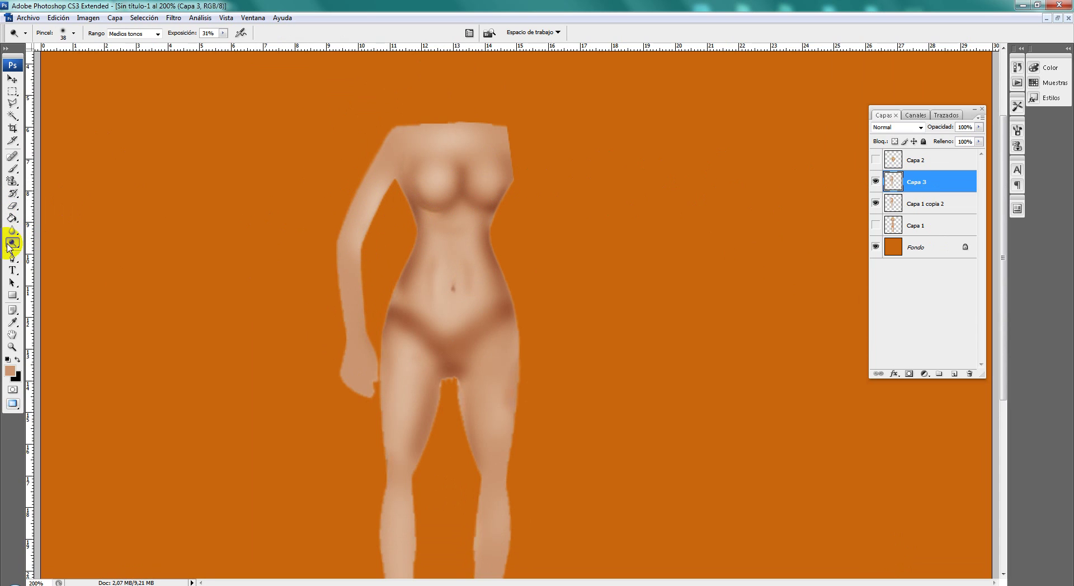
{"action": "left_click_drag", "start_coordinate": [13, 243], "coordinate": [34, 260]}
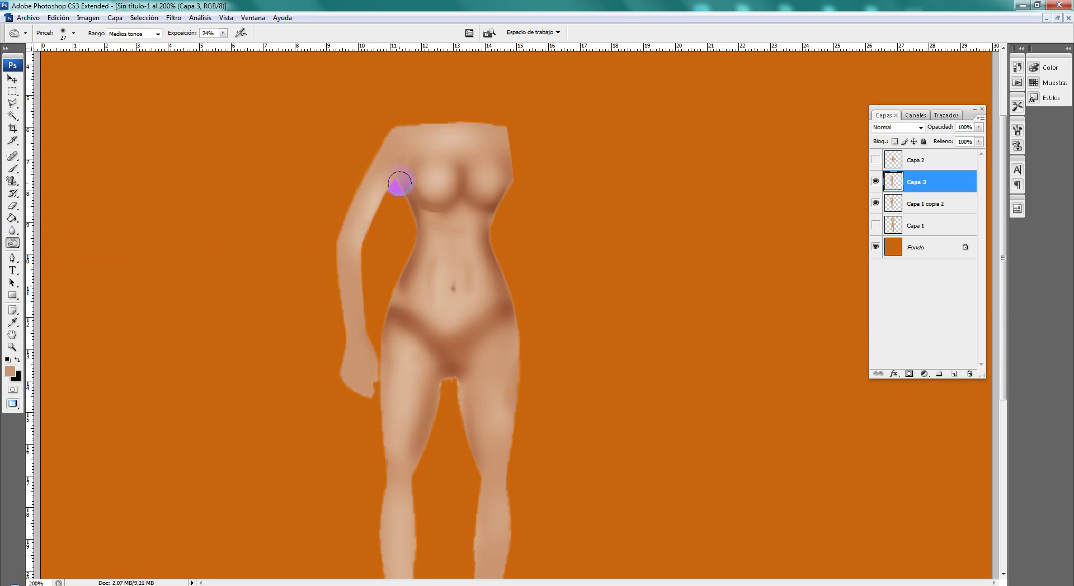
{"action": "mouse_move", "coordinate": [357, 264]}
{"action": "left_mouse_down"}
{"action": "mouse_move", "coordinate": [374, 321]}
{"action": "mouse_move", "coordinate": [367, 388]}
{"action": "mouse_move", "coordinate": [343, 370]}
{"action": "mouse_move", "coordinate": [331, 227]}
{"action": "mouse_move", "coordinate": [390, 131]}
{"action": "mouse_move", "coordinate": [336, 232]}
{"action": "mouse_move", "coordinate": [408, 120]}
{"action": "mouse_move", "coordinate": [439, 112]}
{"action": "mouse_move", "coordinate": [301, 119]}
{"action": "mouse_move", "coordinate": [515, 204]}
{"action": "left_mouse_up"}
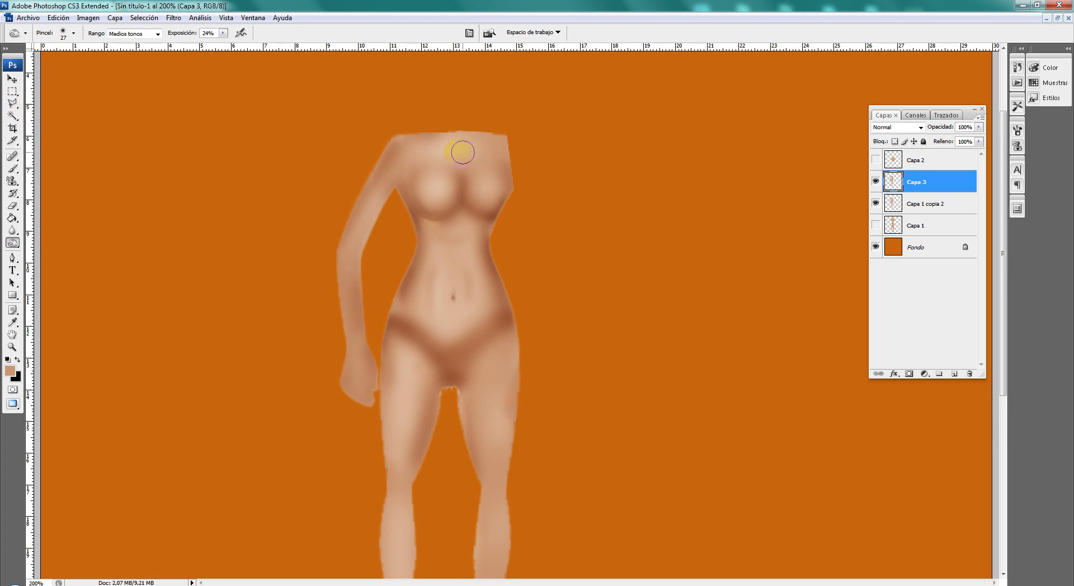
Outline the left arm with the Polygonal Lasso, then deselect it.
{"action": "left_click", "coordinate": [12, 103]}
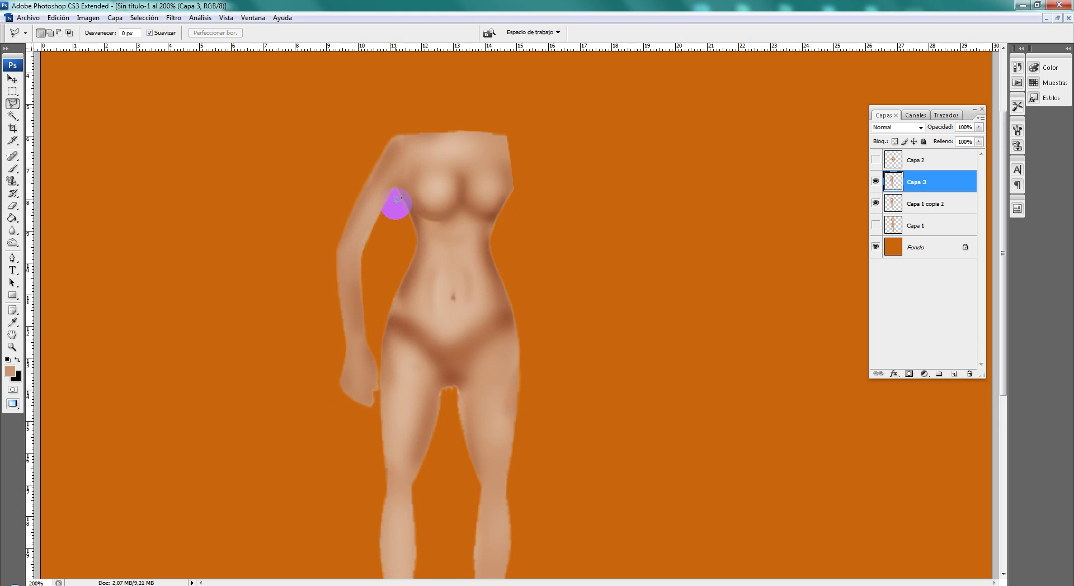
{"action": "left_click", "coordinate": [282, 236]}
{"action": "left_click", "coordinate": [307, 432]}
{"action": "double_click", "coordinate": [349, 433]}
{"action": "left_click", "coordinate": [13, 91]}
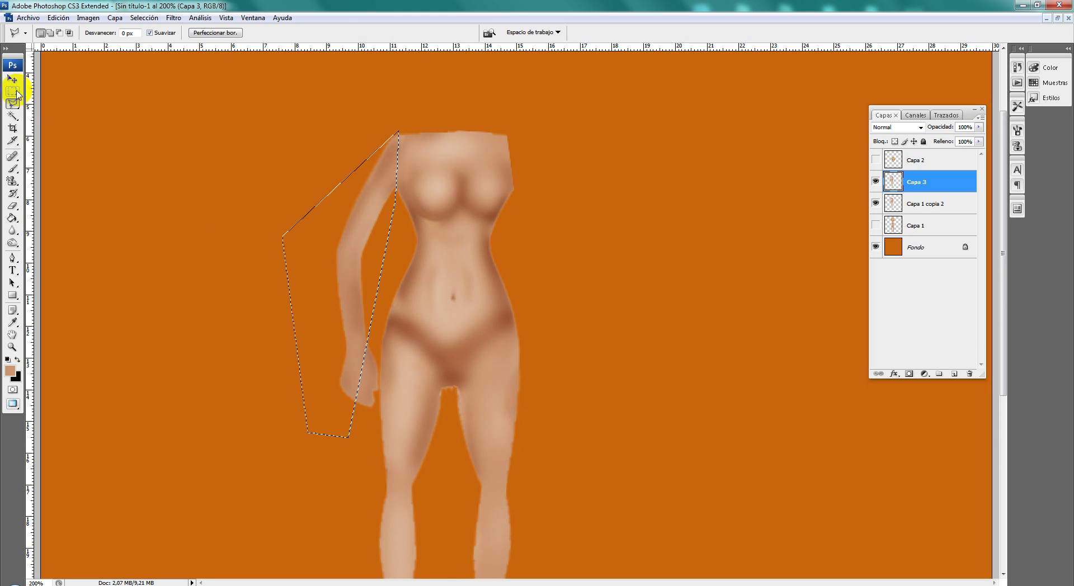
{"action": "left_click", "coordinate": [74, 99]}
{"action": "left_click", "coordinate": [12, 79]}
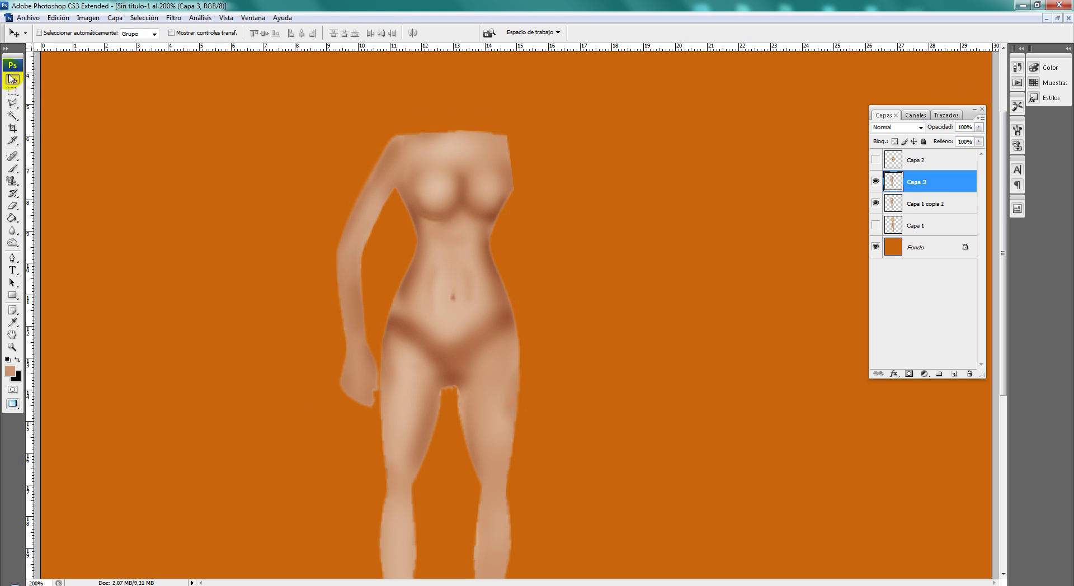
{"action": "mouse_move", "coordinate": [295, 134]}
{"action": "left_mouse_down"}
{"action": "mouse_move", "coordinate": [434, 134]}
{"action": "mouse_move", "coordinate": [457, 149]}
{"action": "left_mouse_up"}
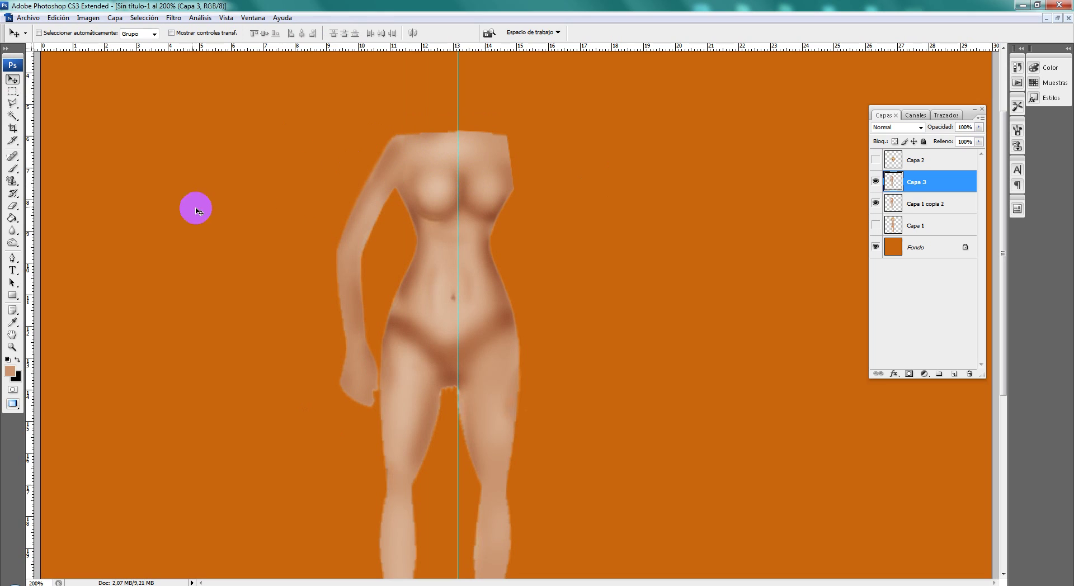
{"action": "scroll", "coordinate": [604, 127], "scroll_direction": "down", "scroll_amount": 2}
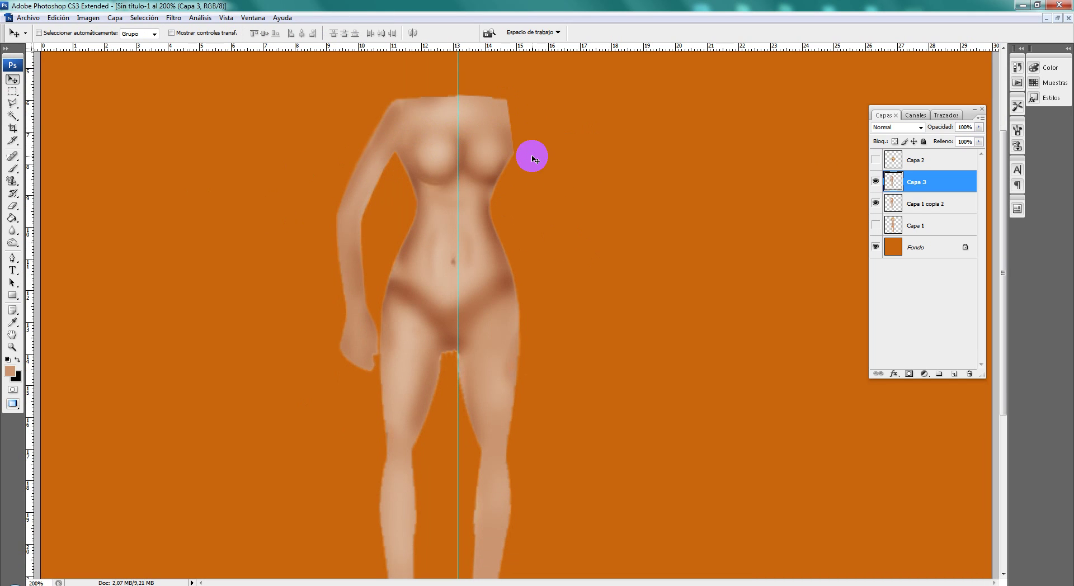
{"action": "scroll", "coordinate": [523, 154], "scroll_direction": "up", "scroll_amount": 2}
{"action": "scroll", "coordinate": [477, 156], "scroll_direction": "up", "scroll_amount": 1}
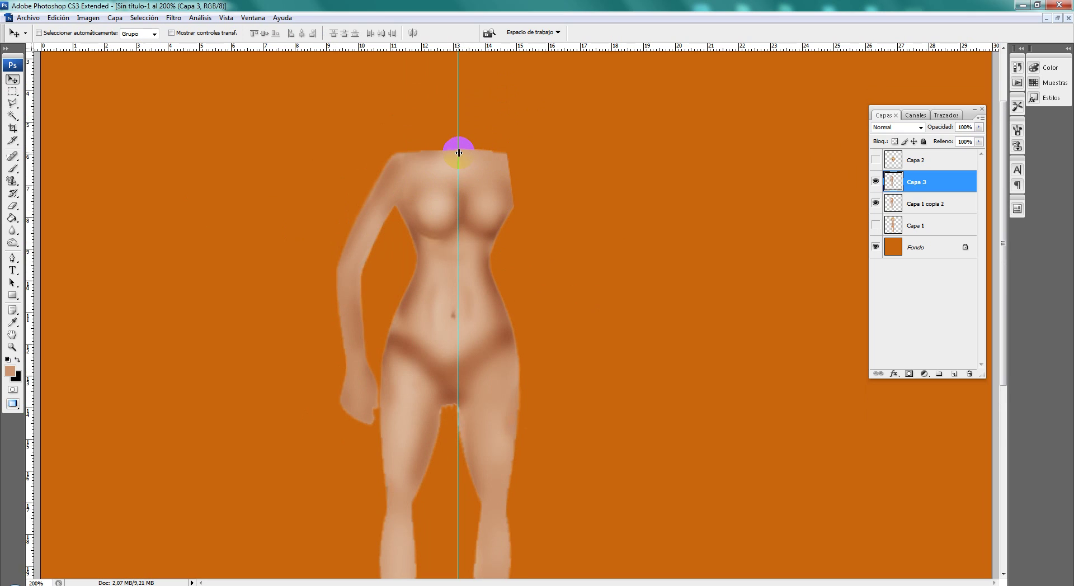
{"action": "left_click_drag", "start_coordinate": [462, 153], "coordinate": [457, 158]}
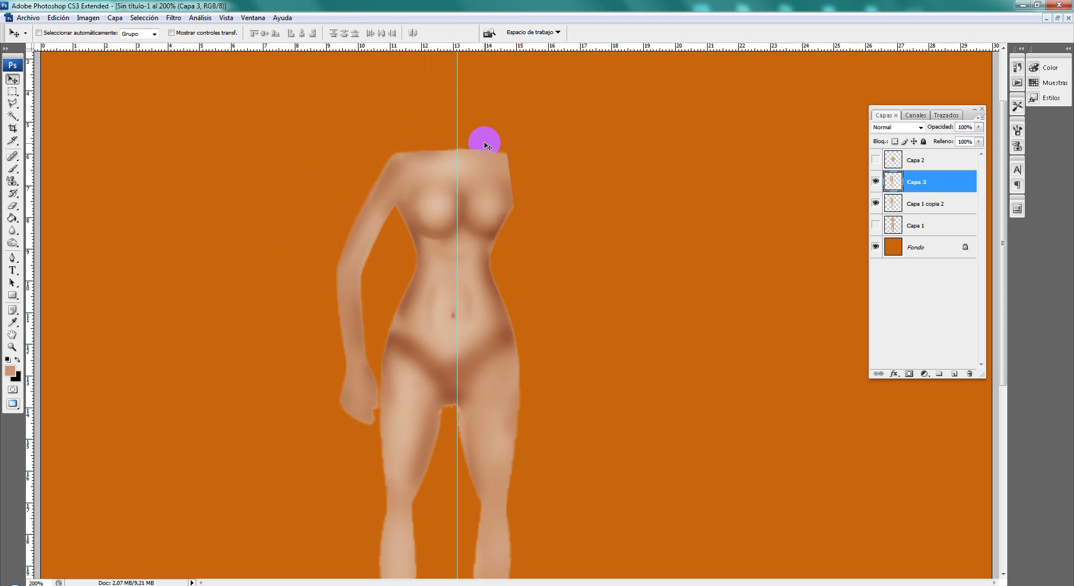
{"action": "left_click_drag", "start_coordinate": [454, 145], "coordinate": [455, 145]}
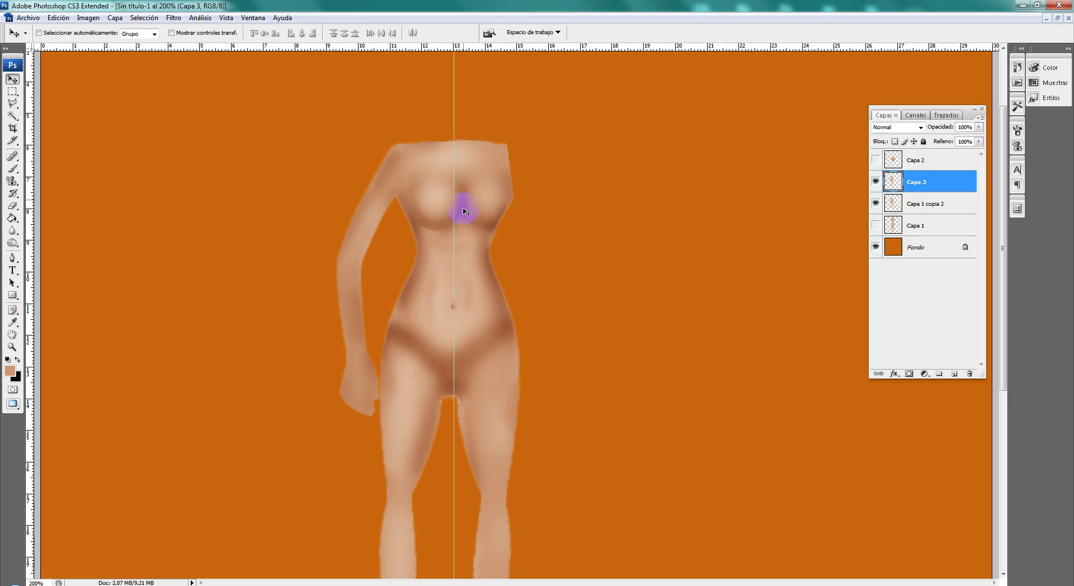
{"action": "scroll", "coordinate": [448, 207], "scroll_direction": "down", "scroll_amount": 1}
{"action": "scroll", "coordinate": [439, 201], "scroll_direction": "down", "scroll_amount": 2}
{"action": "scroll", "coordinate": [459, 252], "scroll_direction": "down", "scroll_amount": 2}
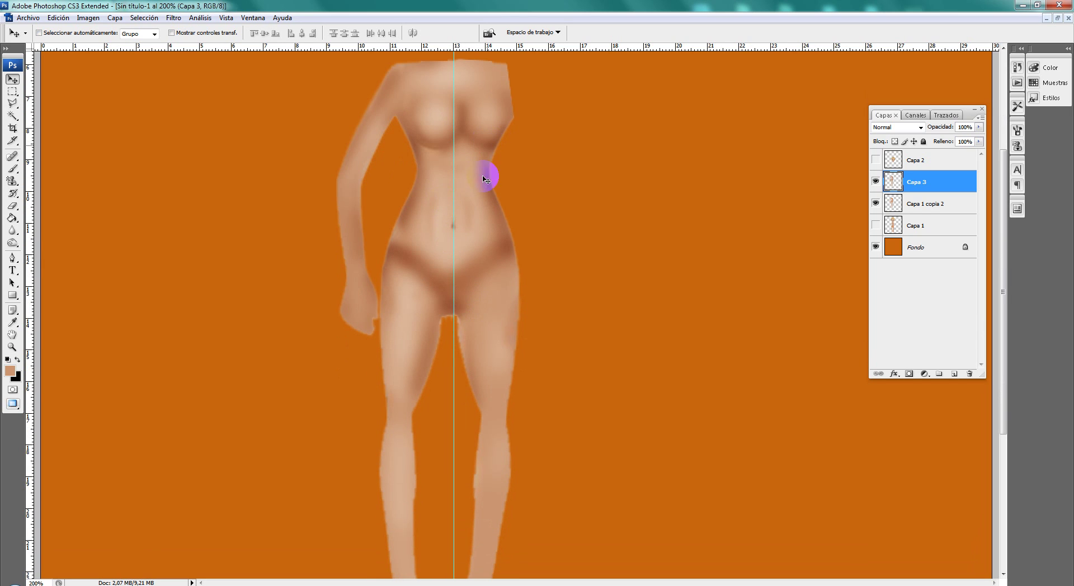
{"action": "scroll", "coordinate": [502, 122], "scroll_direction": "up", "scroll_amount": 2}
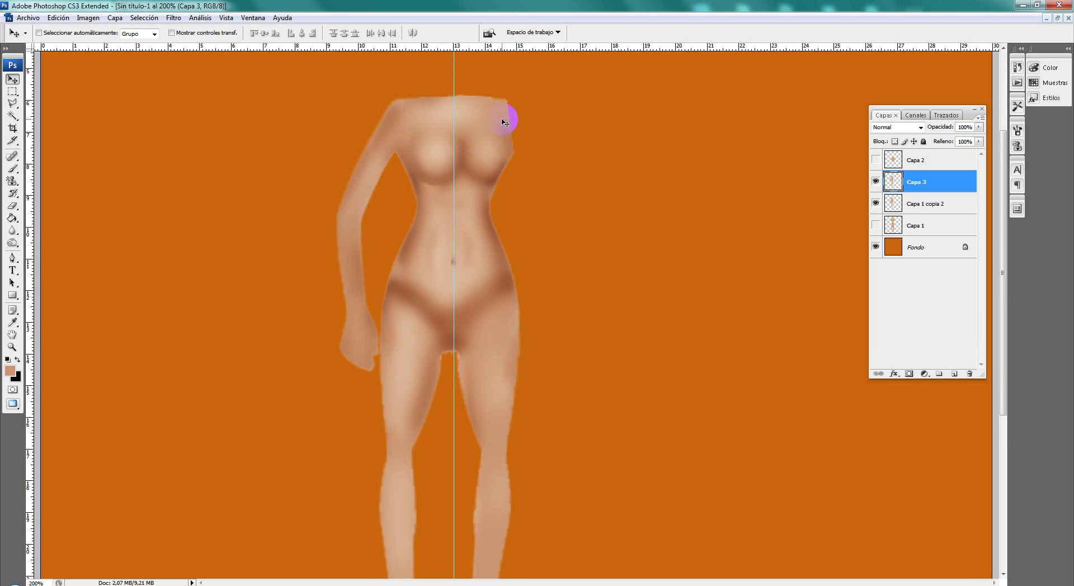
{"action": "left_click_drag", "start_coordinate": [407, 175], "coordinate": [458, 155]}
{"action": "scroll", "coordinate": [526, 155], "scroll_direction": "down", "scroll_amount": 3}
{"action": "scroll", "coordinate": [532, 157], "scroll_direction": "down", "scroll_amount": 4}
{"action": "scroll", "coordinate": [535, 158], "scroll_direction": "up", "scroll_amount": 2}
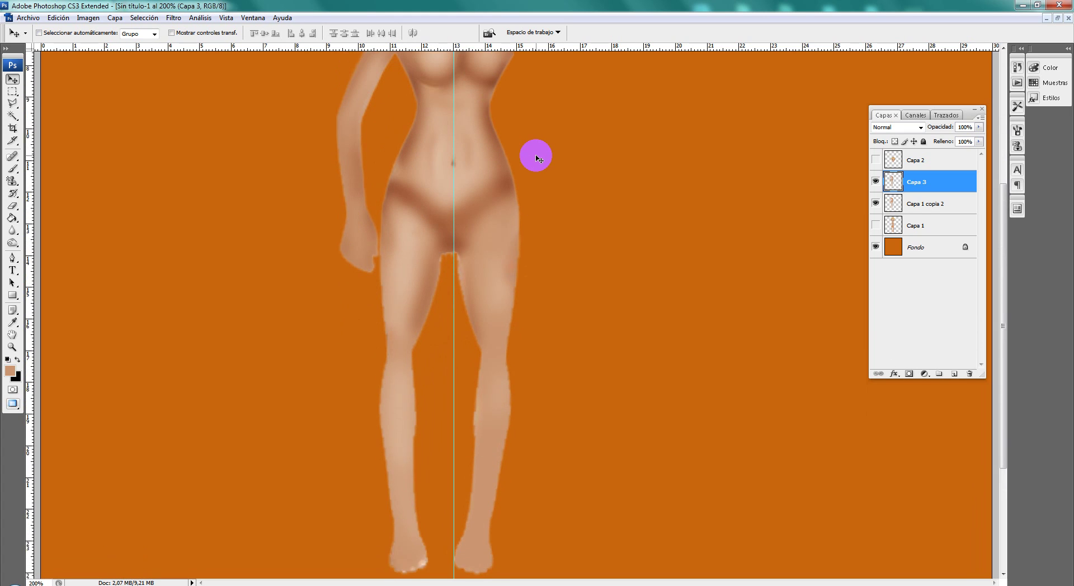
{"action": "scroll", "coordinate": [536, 159], "scroll_direction": "up", "scroll_amount": 7}
{"action": "scroll", "coordinate": [535, 157], "scroll_direction": "up", "scroll_amount": 1}
{"action": "scroll", "coordinate": [503, 168], "scroll_direction": "down", "scroll_amount": 1}
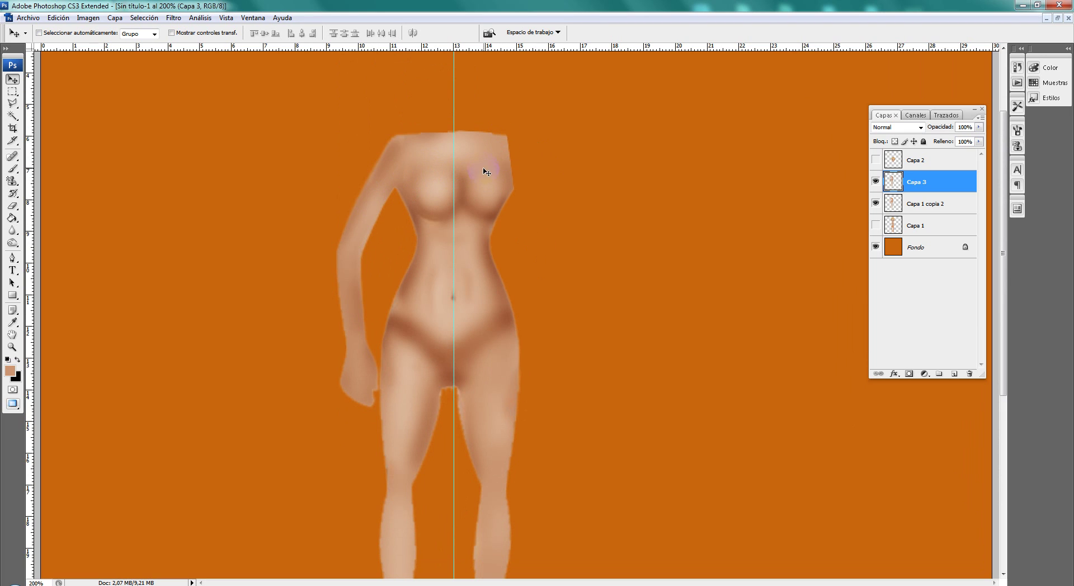
{"action": "scroll", "coordinate": [512, 307], "scroll_direction": "down", "scroll_amount": 3}
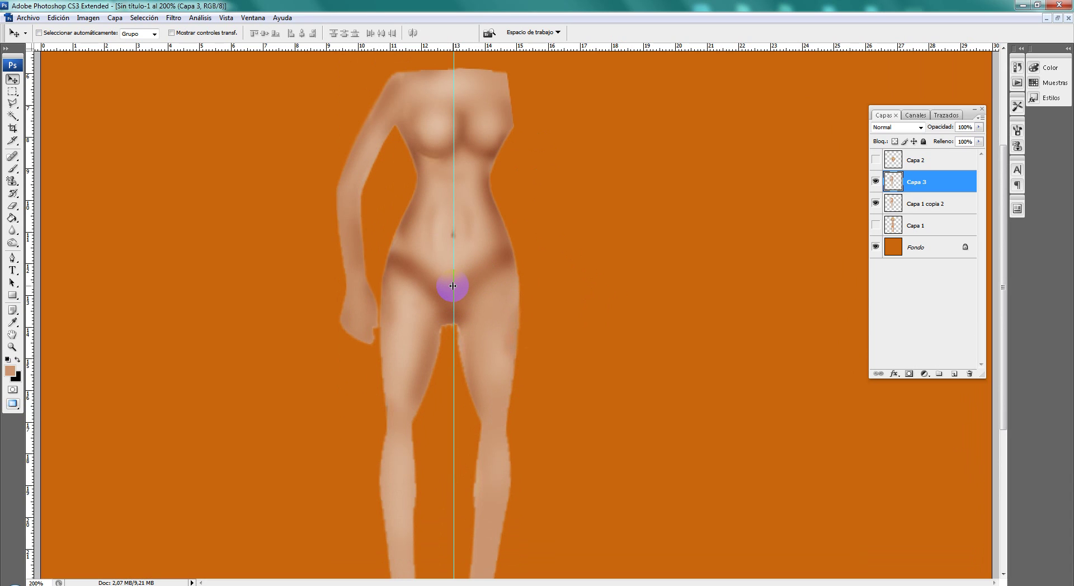
{"action": "left_click_drag", "start_coordinate": [30, 207], "coordinate": [358, 201]}
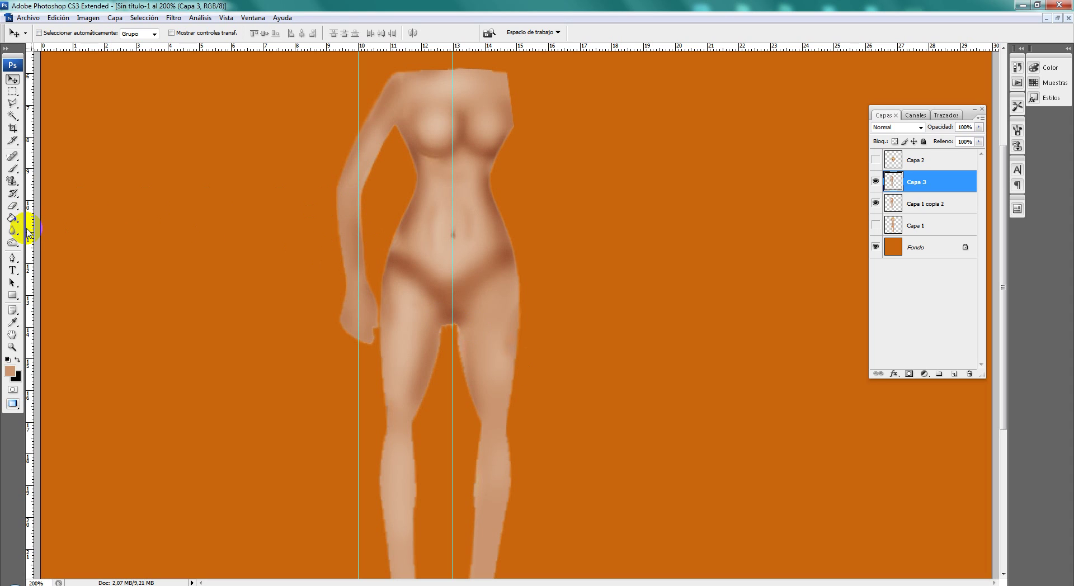
{"action": "key", "text": "ctrl+r"}
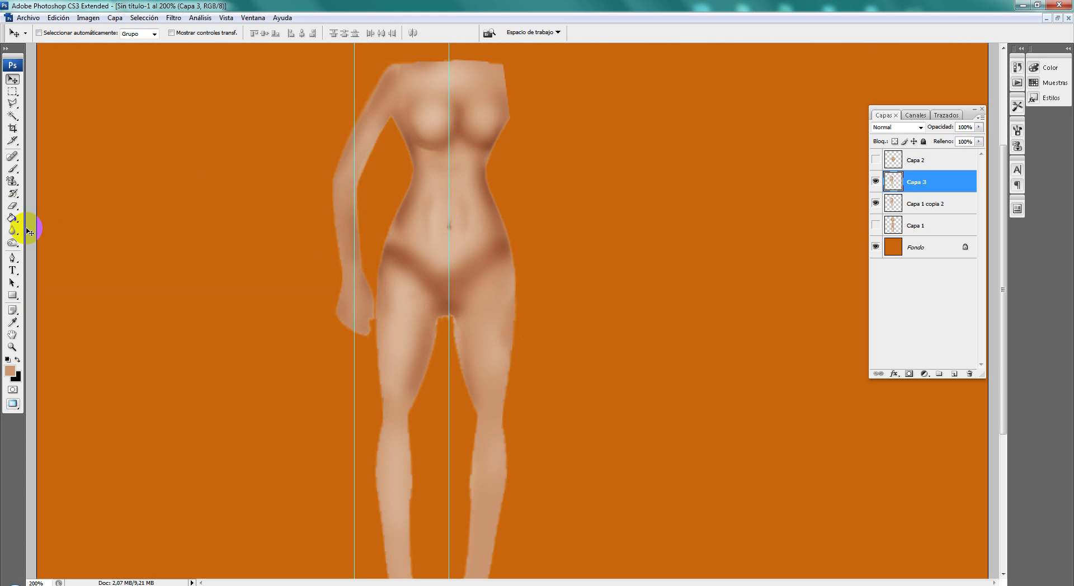
{"action": "key", "text": "ctrl+r"}
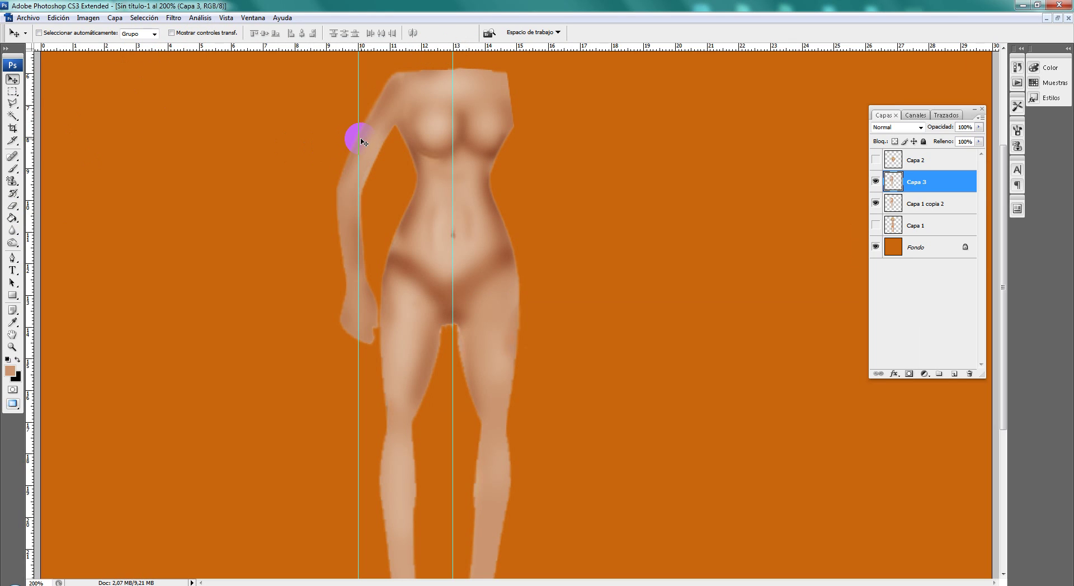
{"action": "left_click_drag", "start_coordinate": [28, 151], "coordinate": [448, 222]}
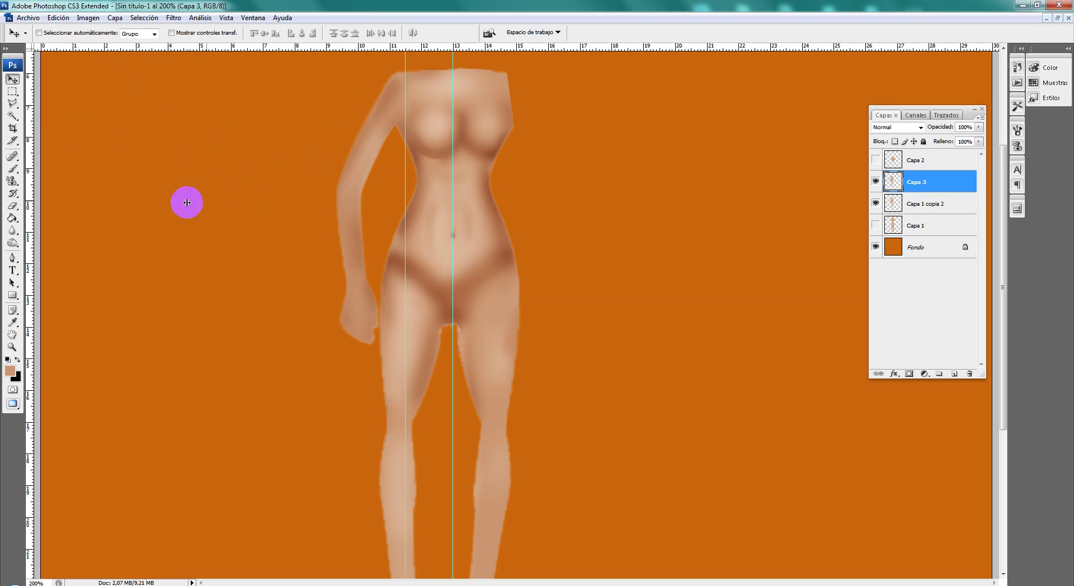
{"action": "left_click_drag", "start_coordinate": [405, 190], "coordinate": [22, 203]}
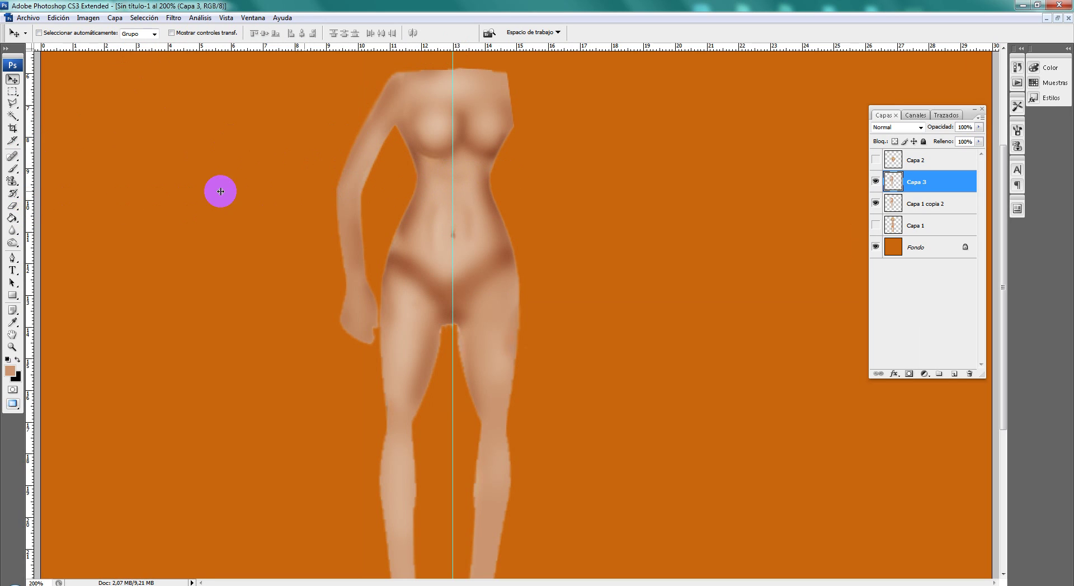
{"action": "left_click_drag", "start_coordinate": [453, 65], "coordinate": [583, 29]}
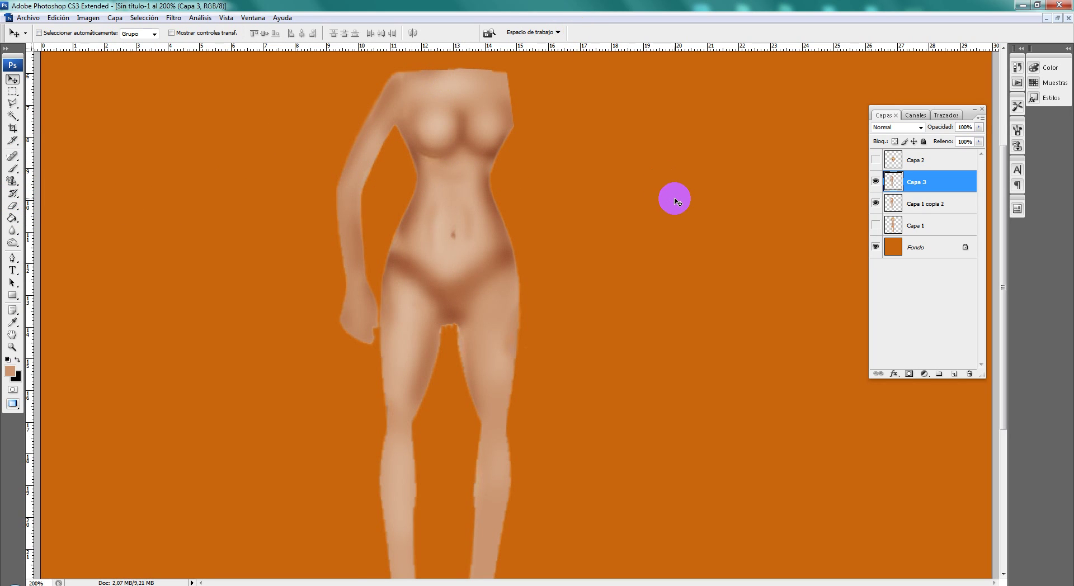
{"action": "left_click", "coordinate": [249, 19]}
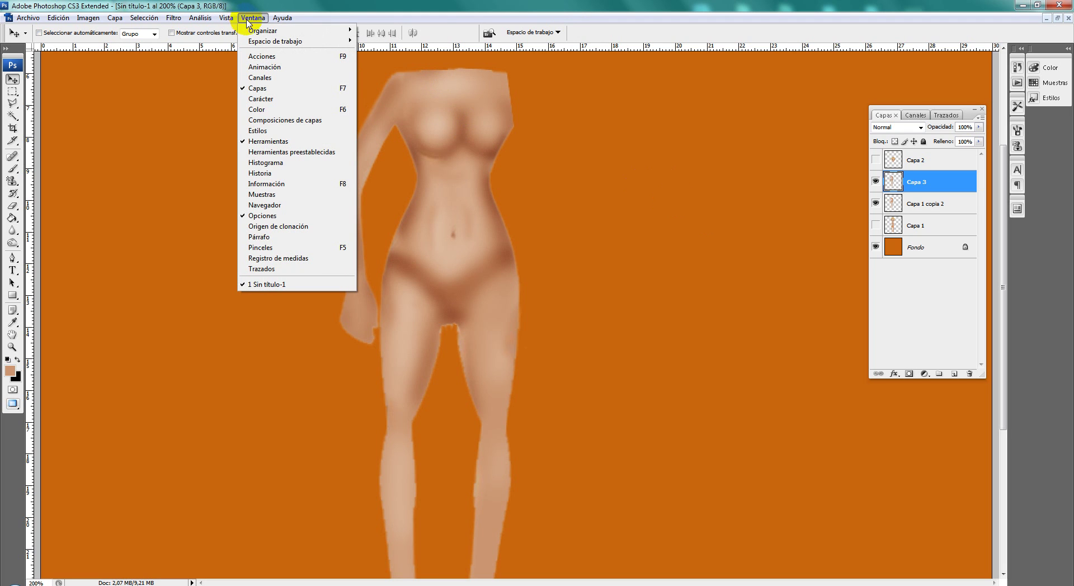
{"action": "left_click", "coordinate": [254, 91]}
{"action": "left_click", "coordinate": [253, 18]}
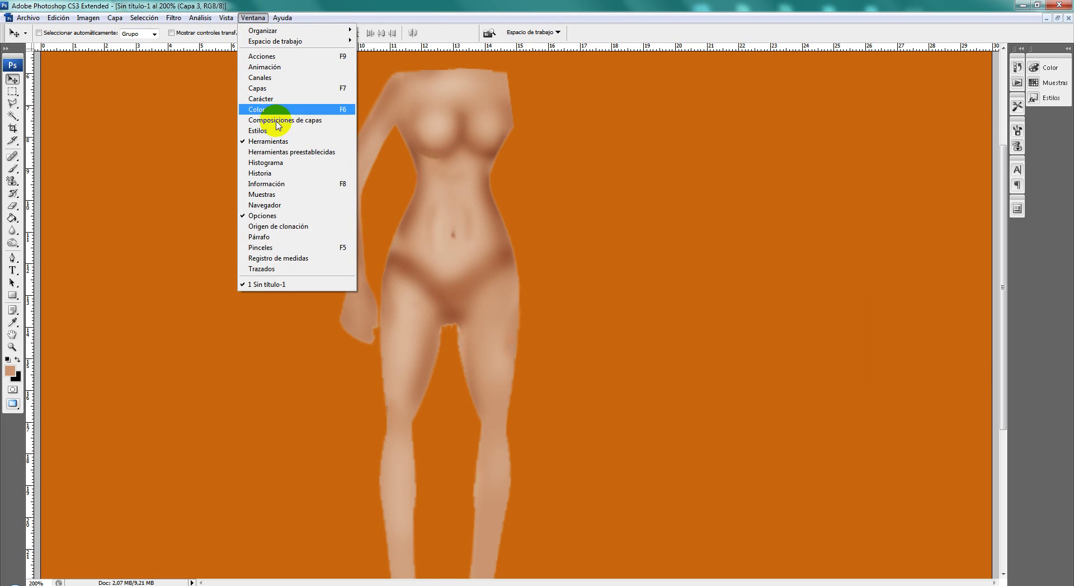
{"action": "left_click", "coordinate": [276, 141]}
{"action": "left_click", "coordinate": [261, 18]}
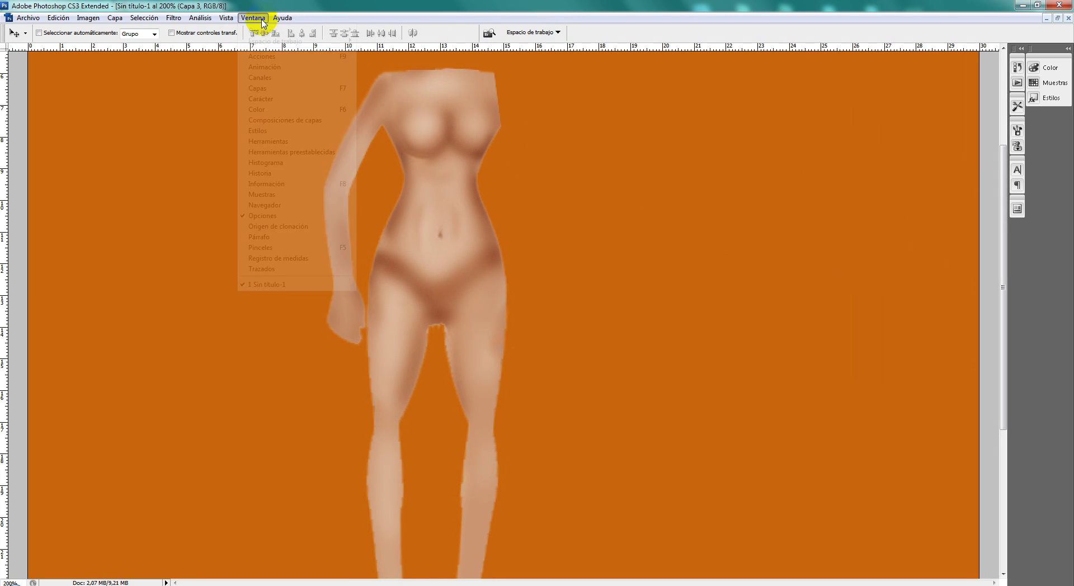
{"action": "left_click", "coordinate": [271, 216]}
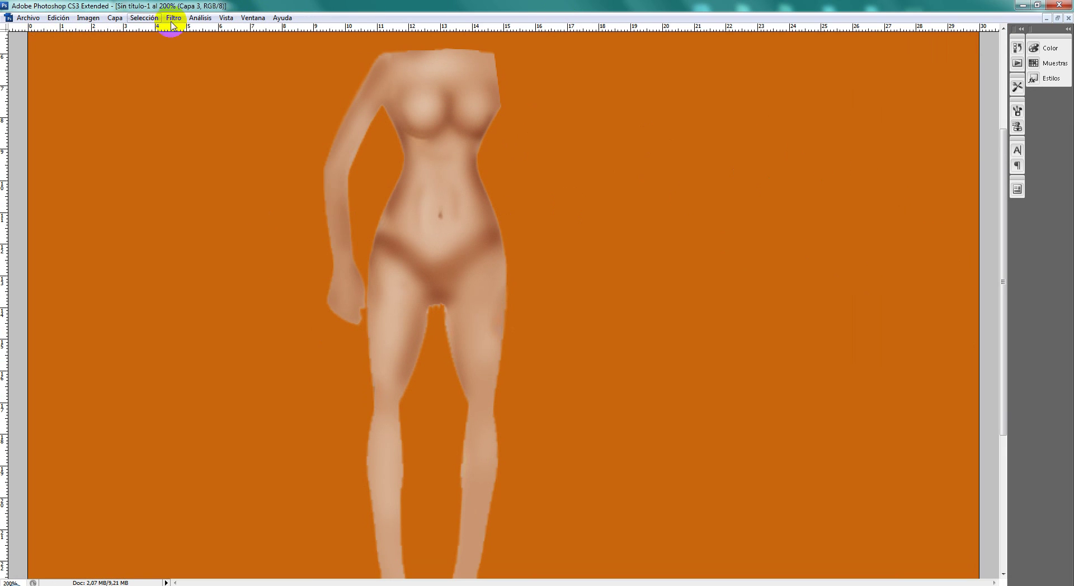
{"action": "left_click", "coordinate": [250, 21]}
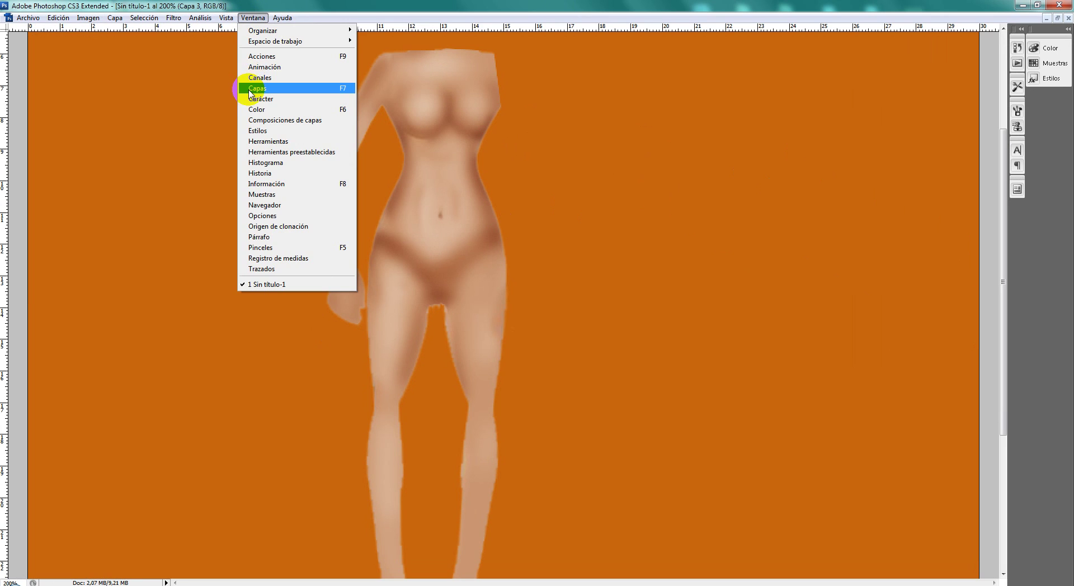
{"action": "left_click", "coordinate": [258, 89]}
{"action": "left_click", "coordinate": [253, 22]}
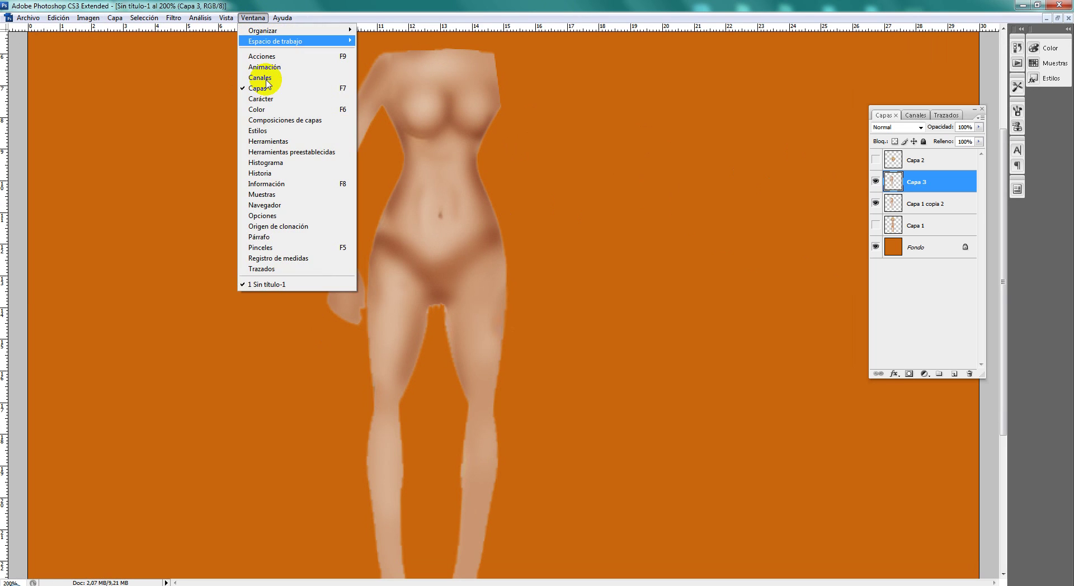
{"action": "left_click", "coordinate": [271, 209]}
{"action": "left_click", "coordinate": [256, 21]}
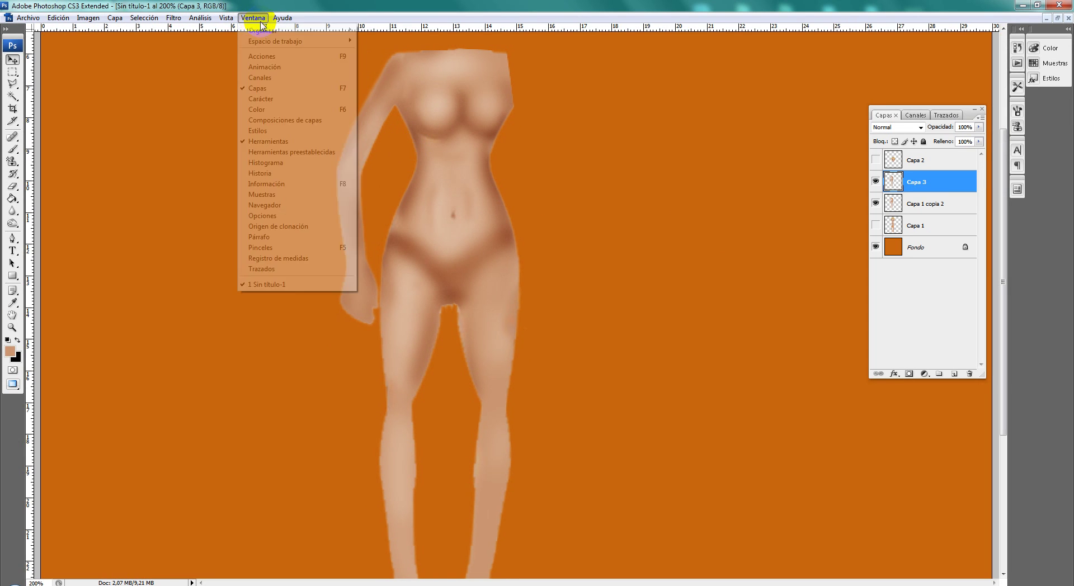
{"action": "left_click", "coordinate": [271, 216]}
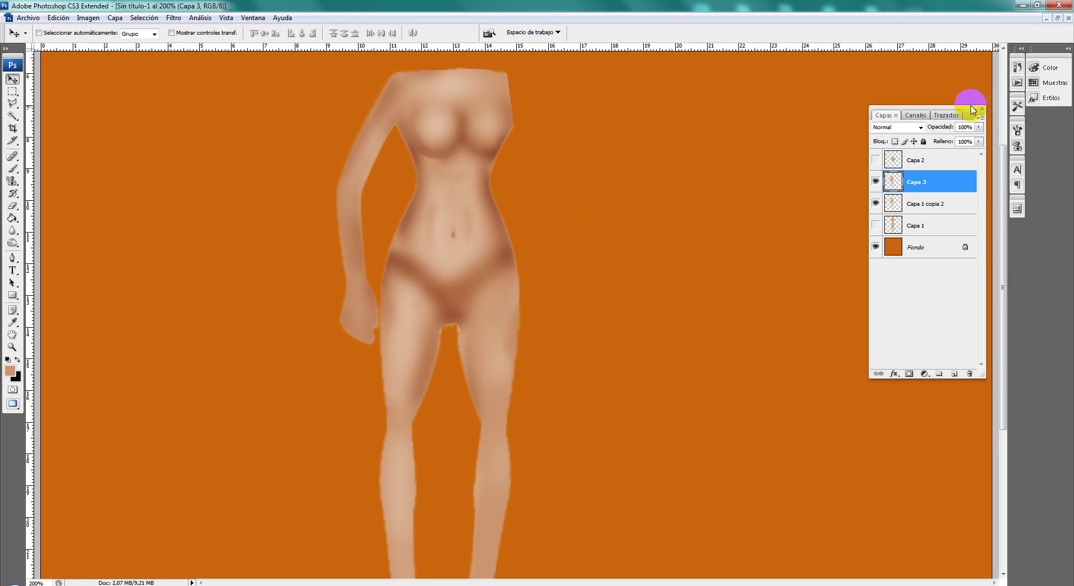
Zoom out to view the whole document.
{"action": "scroll", "coordinate": [726, 235], "scroll_direction": "down", "scroll_amount": 2}
{"action": "scroll", "coordinate": [721, 255], "scroll_direction": "down", "scroll_amount": 2}
{"action": "scroll", "coordinate": [712, 258], "scroll_direction": "down", "scroll_amount": 2}
{"action": "scroll", "coordinate": [713, 261], "scroll_direction": "down", "scroll_amount": 2}
{"action": "scroll", "coordinate": [713, 261], "scroll_direction": "up", "scroll_amount": 5}
{"action": "scroll", "coordinate": [713, 260], "scroll_direction": "up", "scroll_amount": 5}
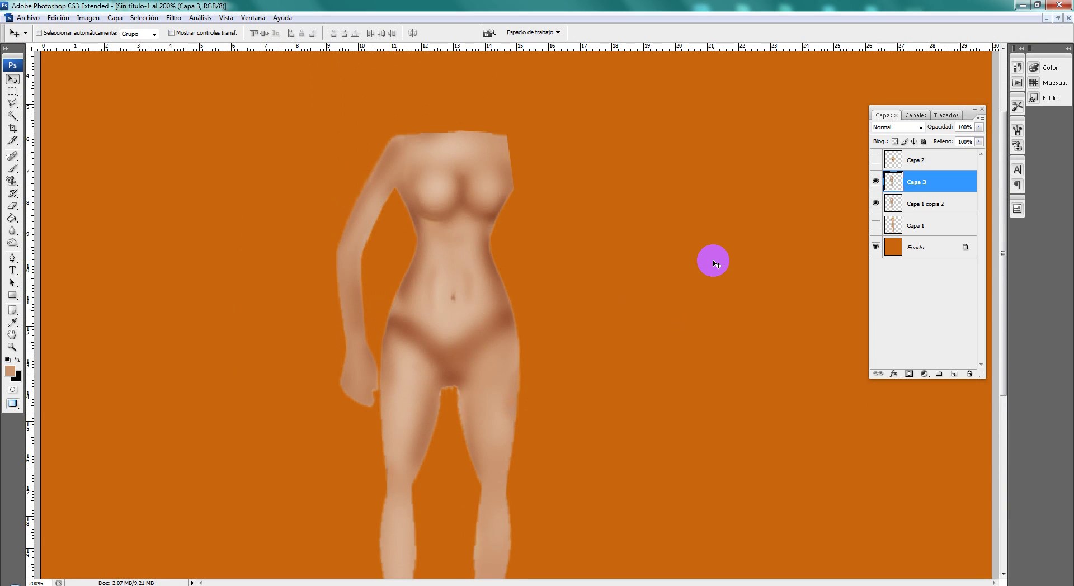
{"action": "scroll", "coordinate": [713, 261], "scroll_direction": "up", "scroll_amount": 3}
{"action": "scroll", "coordinate": [363, 226], "scroll_direction": "down", "scroll_amount": 3}
{"action": "scroll", "coordinate": [364, 227], "scroll_direction": "down", "scroll_amount": 1}
{"action": "left_click", "coordinate": [5, 351]}
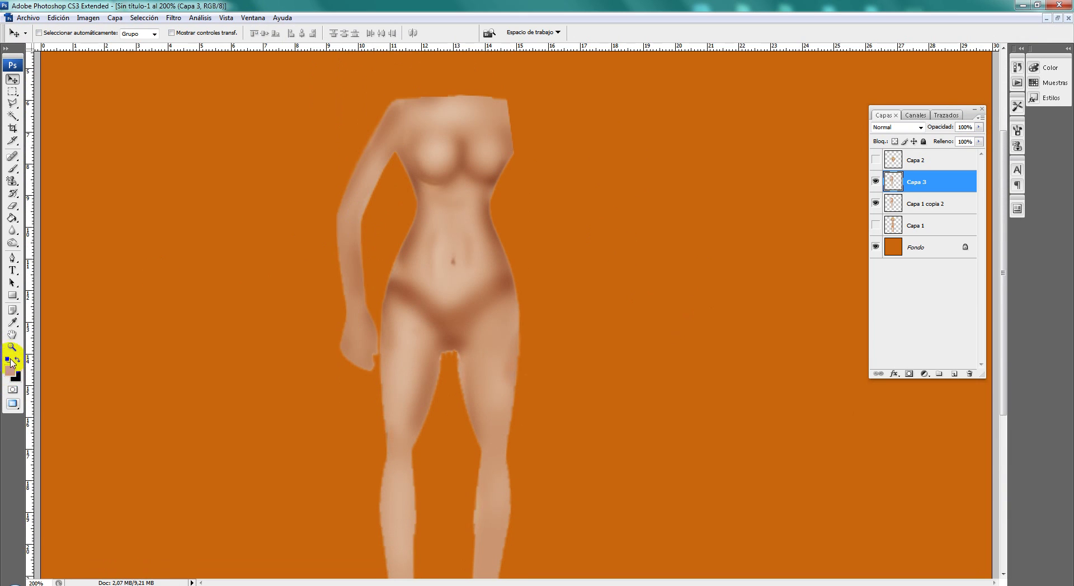
{"action": "left_click", "coordinate": [50, 33]}
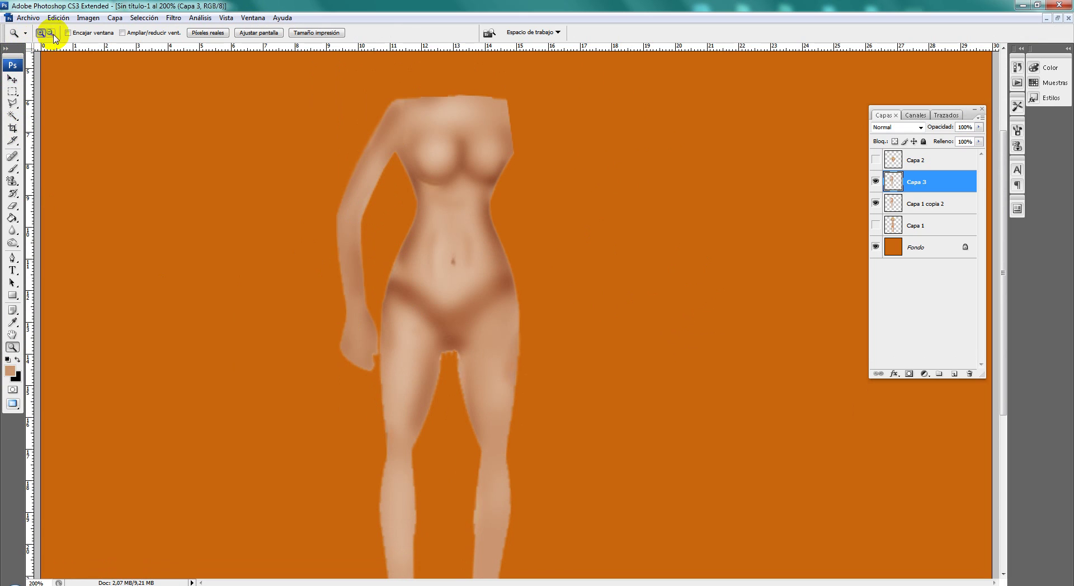
{"action": "left_click", "coordinate": [823, 295]}
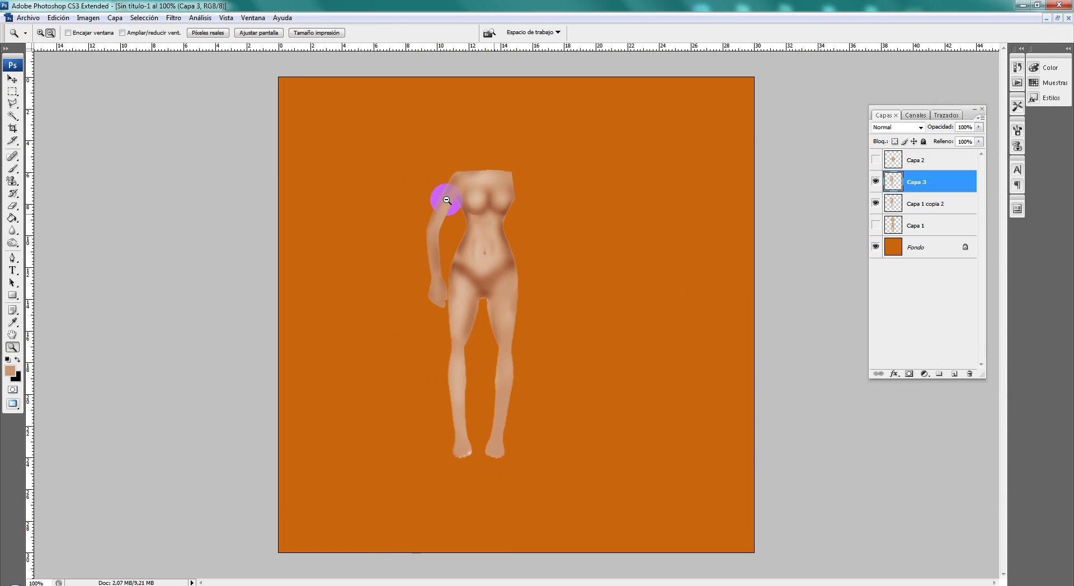
Drag a vertical guide from the ruler to the body's centre, then zoom back to 200%.
{"action": "left_click", "coordinate": [12, 79]}
{"action": "left_click_drag", "start_coordinate": [32, 79], "coordinate": [485, 117]}
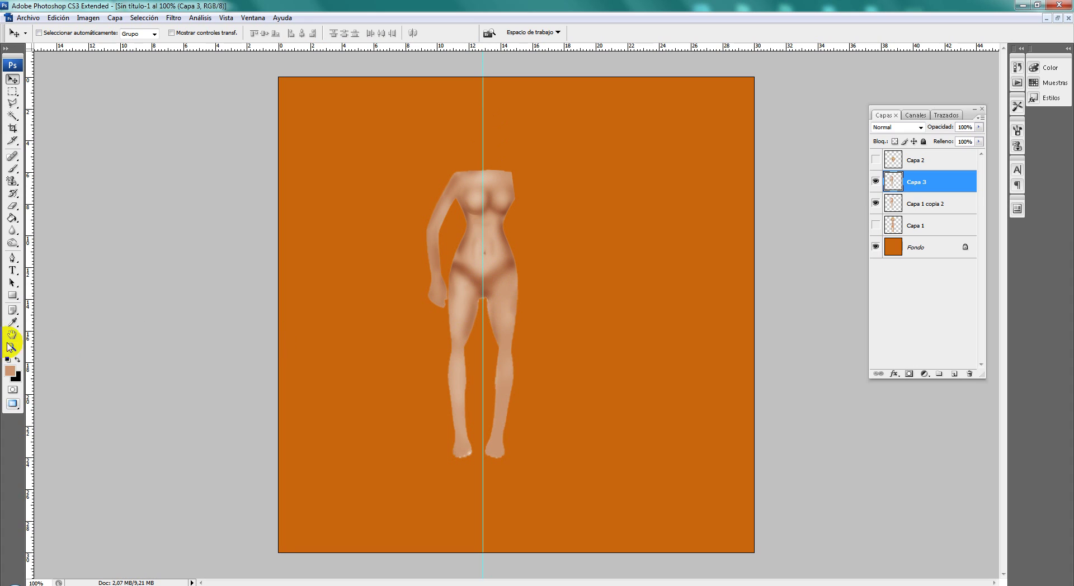
{"action": "left_click", "coordinate": [12, 347]}
{"action": "left_click", "coordinate": [620, 213], "text": "alt"}
{"action": "left_click", "coordinate": [41, 32]}
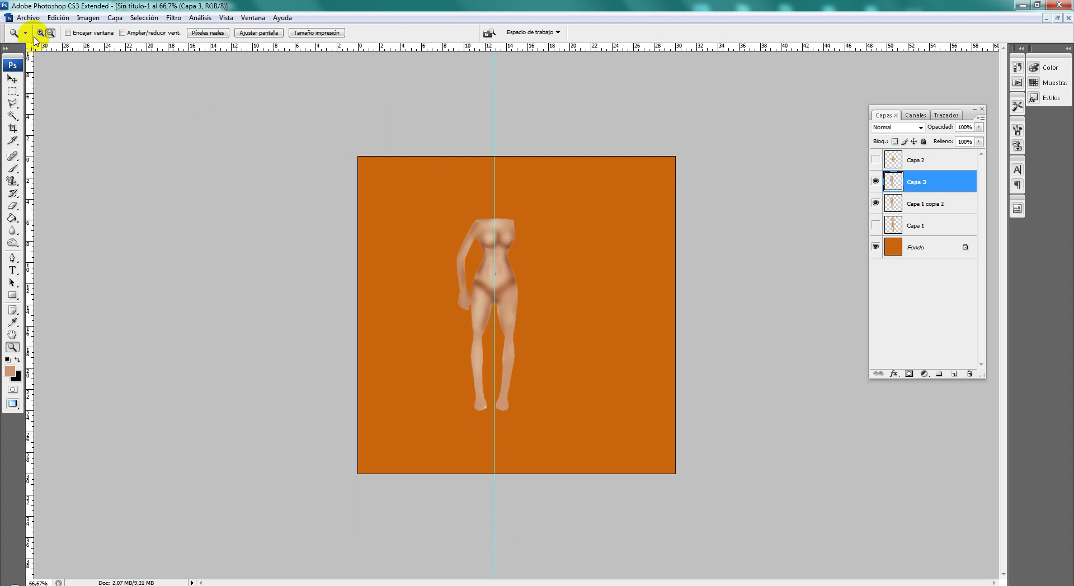
{"action": "left_click", "coordinate": [572, 288]}
{"action": "left_click", "coordinate": [572, 275]}
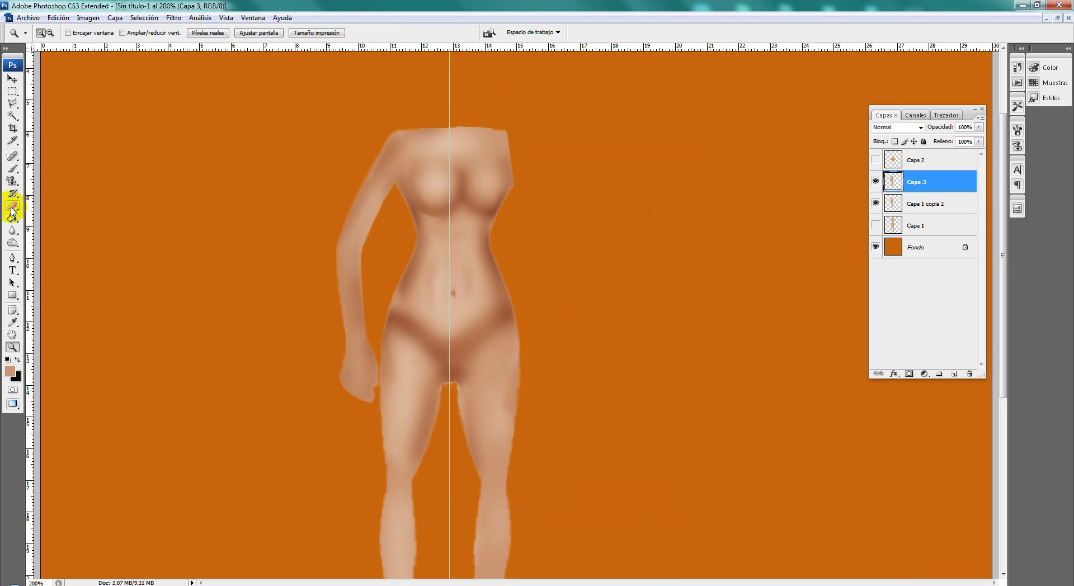
Dodge the chest midtones with a 19 px soft brush.
{"action": "left_click", "coordinate": [12, 243]}
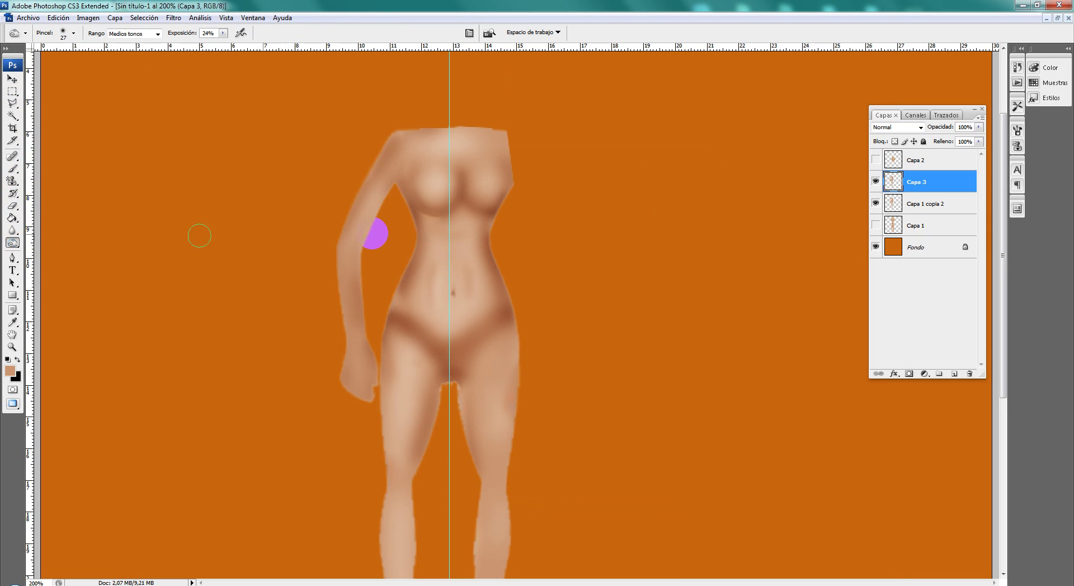
{"action": "right_click", "coordinate": [460, 202]}
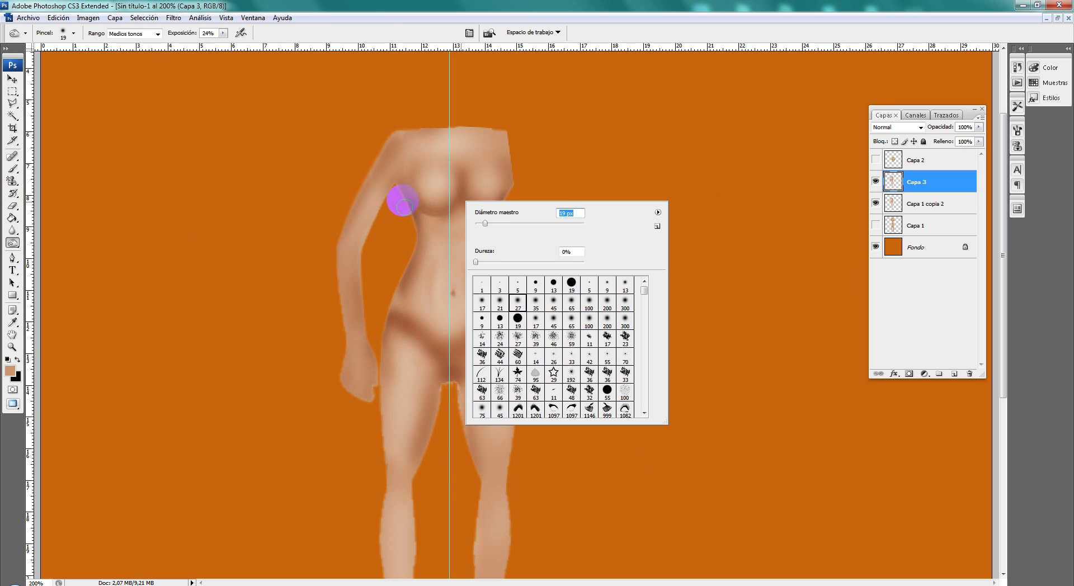
{"action": "left_click", "coordinate": [395, 199]}
{"action": "mouse_move", "coordinate": [462, 212]}
{"action": "left_mouse_down"}
{"action": "mouse_move", "coordinate": [515, 175]}
{"action": "mouse_move", "coordinate": [457, 186]}
{"action": "left_mouse_up"}
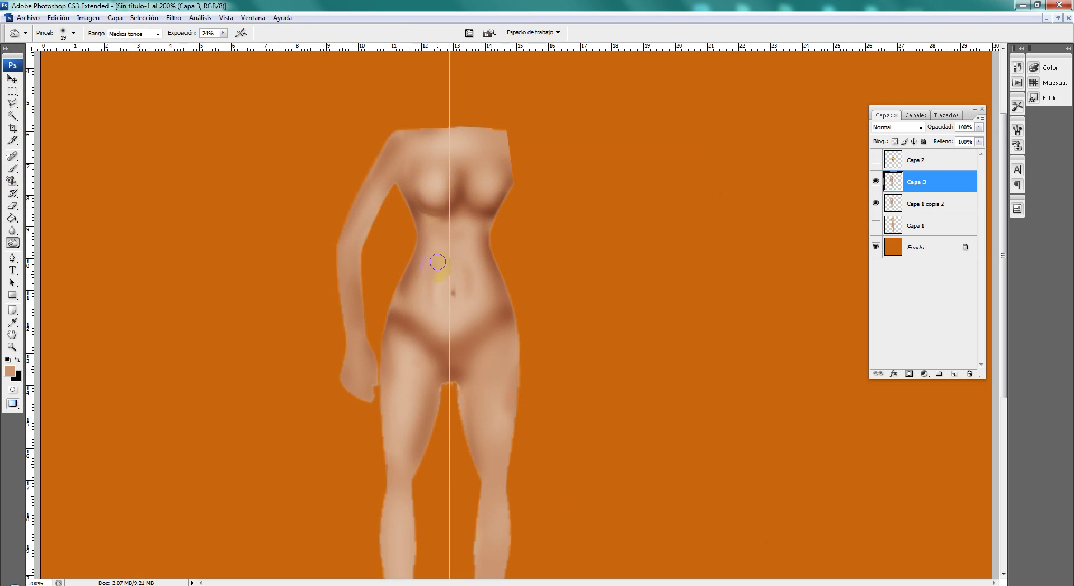
Make the Capa 2 head layer visible again.
{"action": "scroll", "coordinate": [425, 283], "scroll_direction": "down", "scroll_amount": 2}
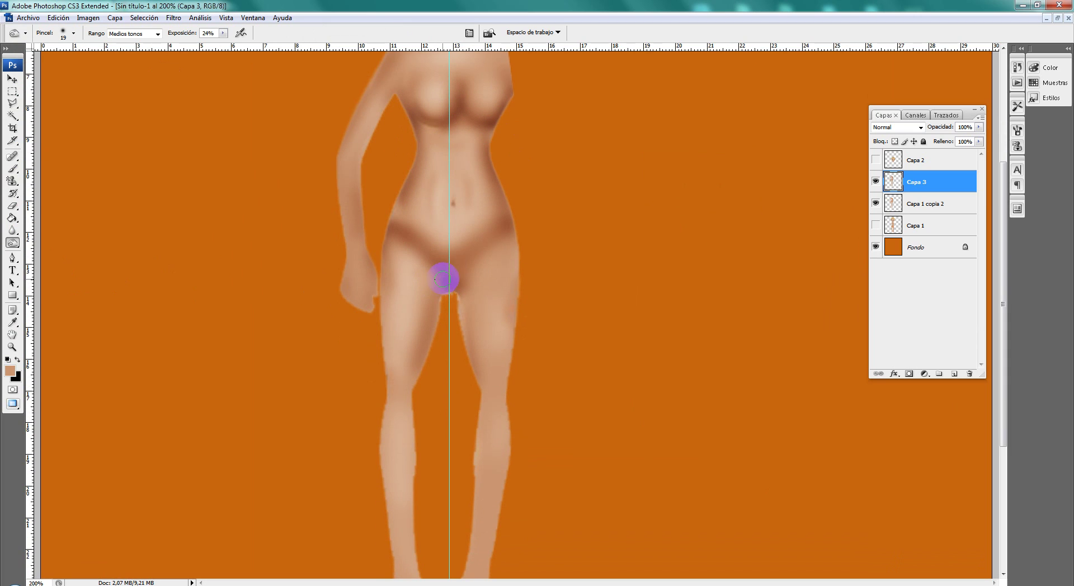
{"action": "scroll", "coordinate": [588, 239], "scroll_direction": "up", "scroll_amount": 1}
{"action": "scroll", "coordinate": [588, 239], "scroll_direction": "up", "scroll_amount": 2}
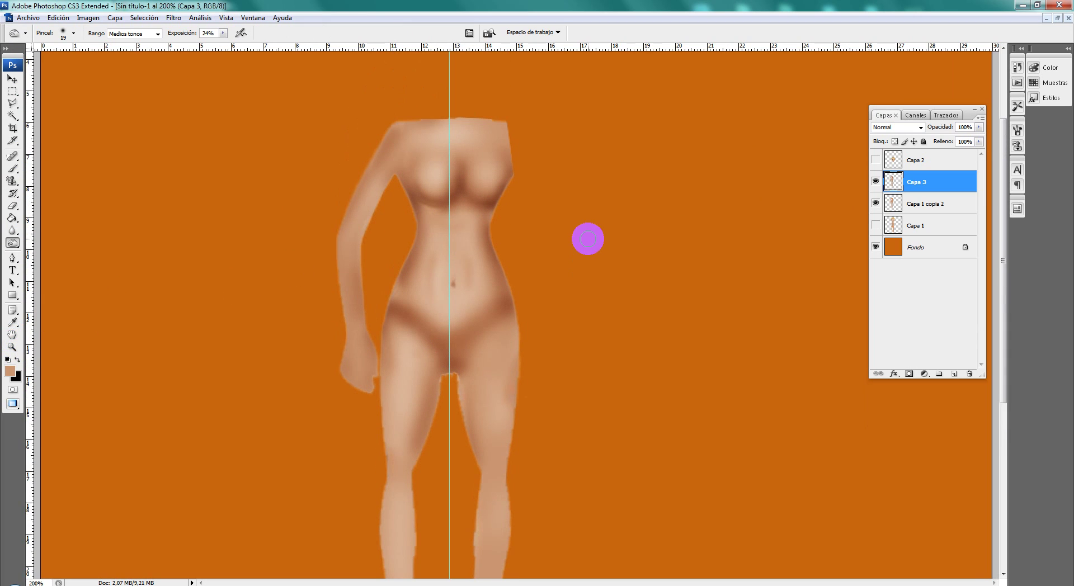
{"action": "scroll", "coordinate": [324, 155], "scroll_direction": "up", "scroll_amount": 2}
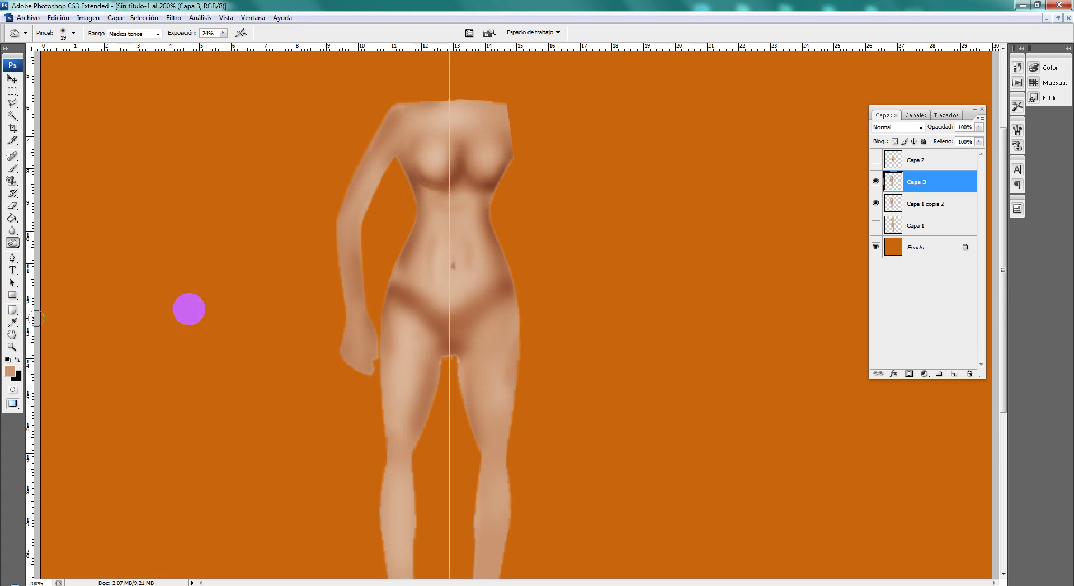
{"action": "scroll", "coordinate": [947, 256], "scroll_direction": "up", "scroll_amount": 3}
{"action": "left_click", "coordinate": [875, 160]}
Move the Capa 2 blonde head onto the body's neck, nudging it up and left.
{"action": "left_click", "coordinate": [940, 161]}
{"action": "left_click", "coordinate": [12, 81]}
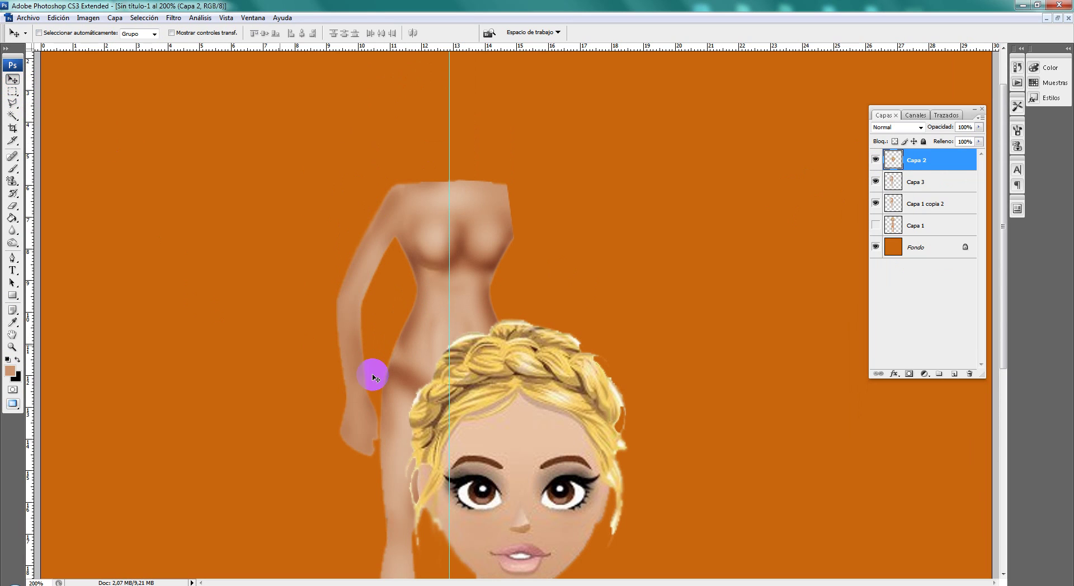
{"action": "mouse_move", "coordinate": [535, 544]}
{"action": "left_mouse_down"}
{"action": "mouse_move", "coordinate": [495, 114]}
{"action": "mouse_move", "coordinate": [478, 111]}
{"action": "left_mouse_up"}
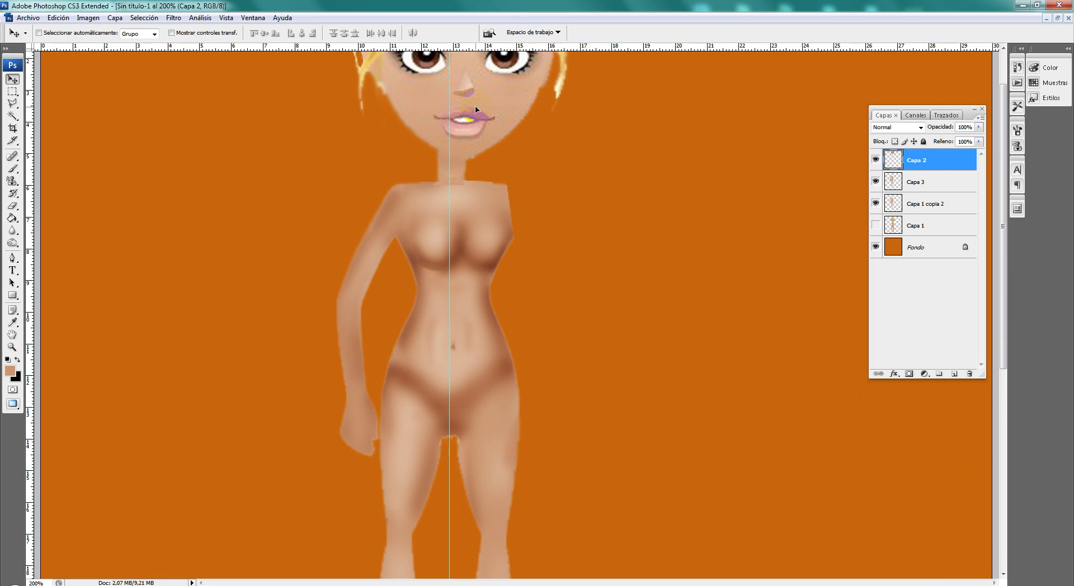
{"action": "key", "text": "Up"}
{"action": "key", "text": "Up"}
{"action": "key", "text": "Up"}
{"action": "key", "text": "Left"}
{"action": "key", "text": "Left"}
{"action": "key", "text": "Left"}
{"action": "key", "text": "Left"}
{"action": "key", "text": "Left"}
{"action": "key", "text": "Left"}
{"action": "key", "text": "Left"}
{"action": "key", "text": "Left"}
{"action": "key", "text": "Left"}
{"action": "key", "text": "Left"}
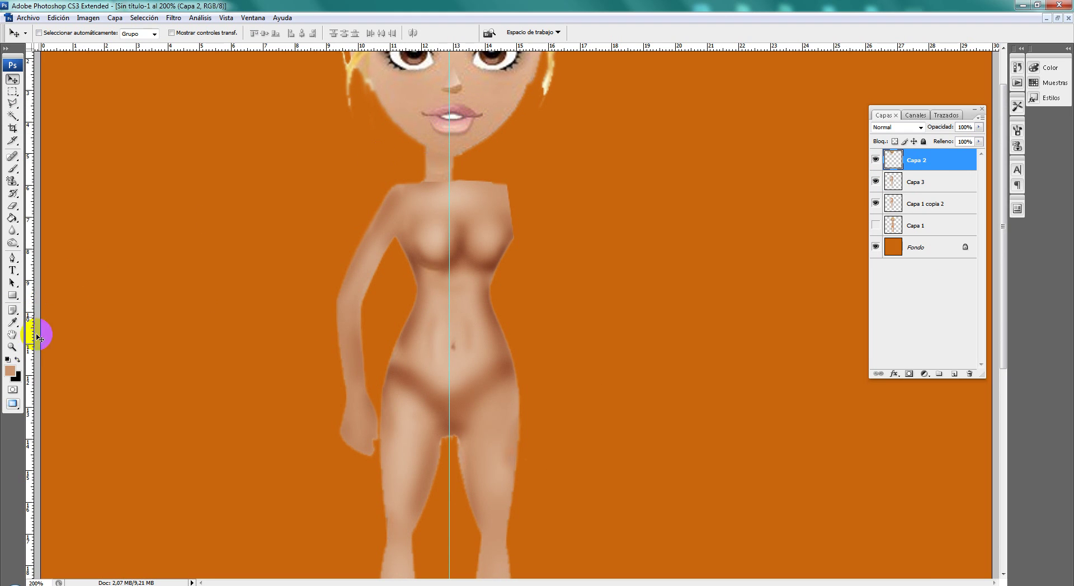
Zoom out, move the whole figure lower on the canvas, and nudge the head right.
{"action": "left_click", "coordinate": [12, 347]}
{"action": "left_click", "coordinate": [650, 319], "text": "alt"}
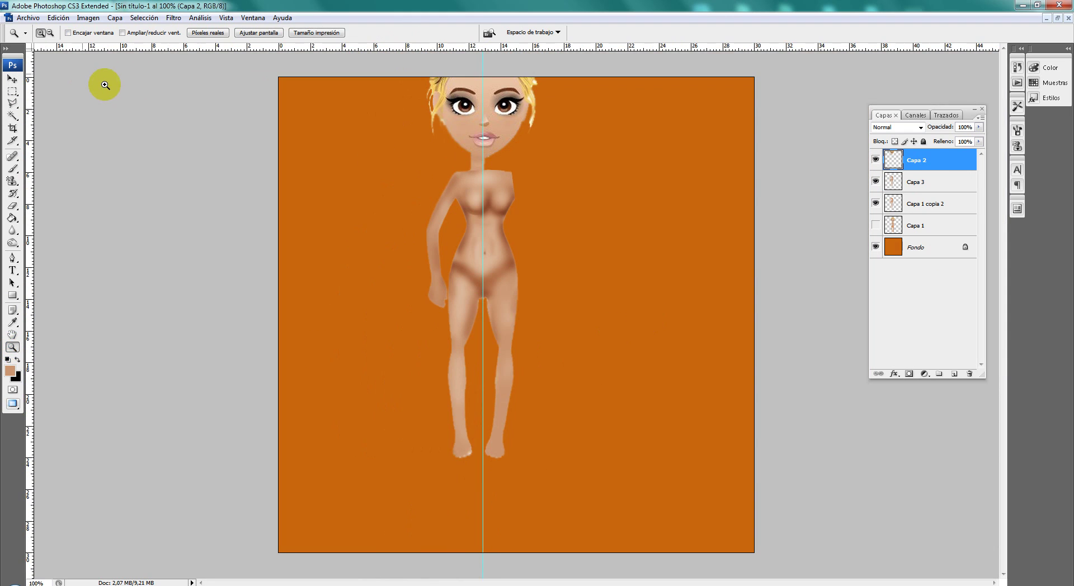
{"action": "left_click", "coordinate": [934, 204], "text": "shift"}
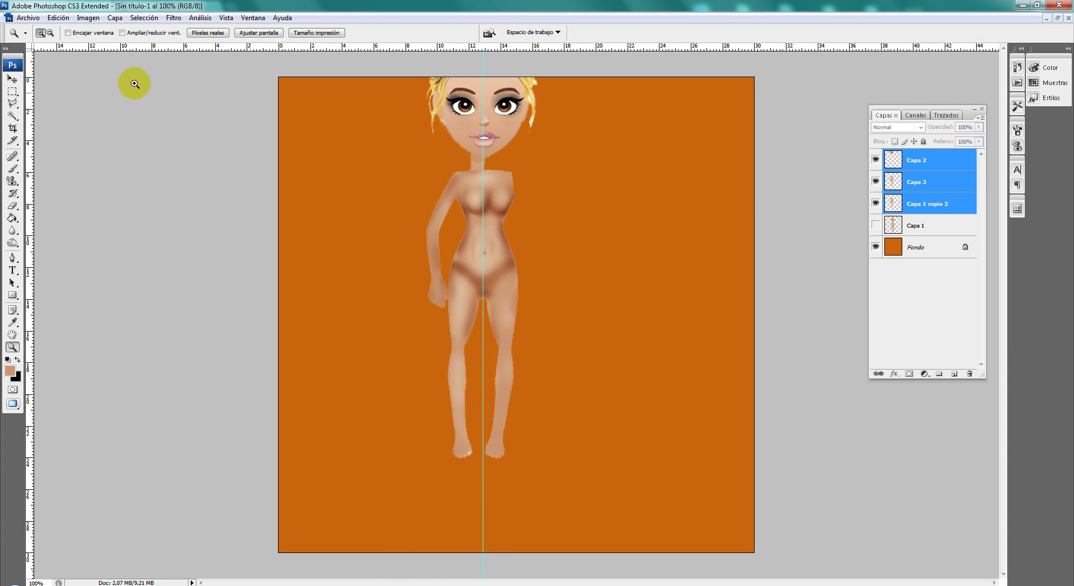
{"action": "left_click", "coordinate": [14, 83]}
{"action": "left_click_drag", "start_coordinate": [390, 106], "coordinate": [392, 166]}
{"action": "left_click", "coordinate": [912, 160]}
{"action": "key", "text": "Right"}
{"action": "key", "text": "Right"}
{"action": "key", "text": "Right"}
{"action": "key", "text": "Right"}
{"action": "key", "text": "Right"}
{"action": "key", "text": "Right"}
{"action": "key", "text": "Right"}
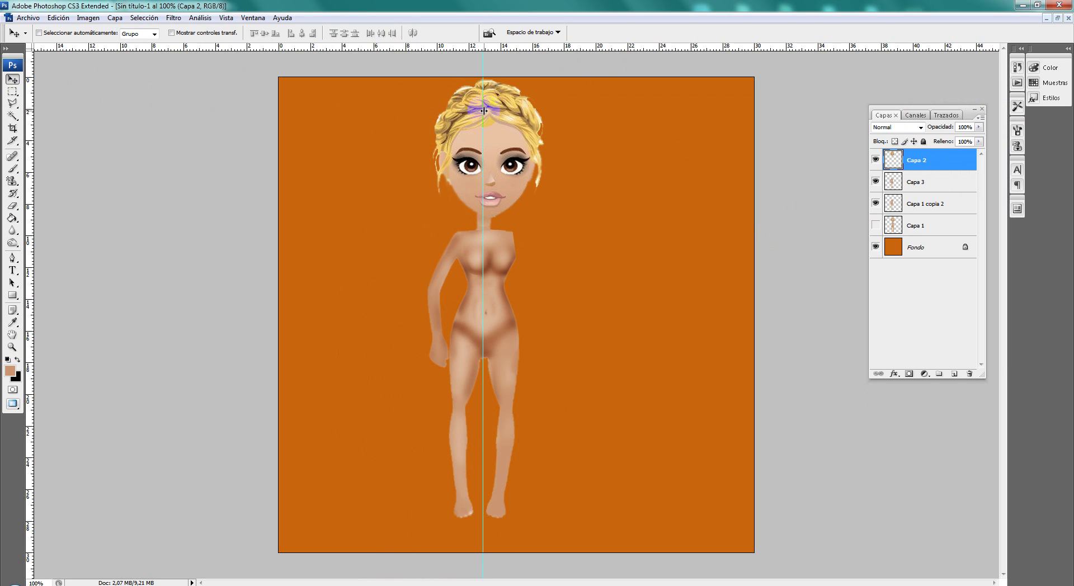
Hide the vertical guide, inspect the figure at 200% zoom, then switch to the reference photo.
{"action": "key", "text": "ctrl+semicolon"}
{"action": "left_click", "coordinate": [11, 347]}
{"action": "left_click", "coordinate": [615, 349]}
{"action": "scroll", "coordinate": [621, 348], "scroll_direction": "down", "scroll_amount": 3}
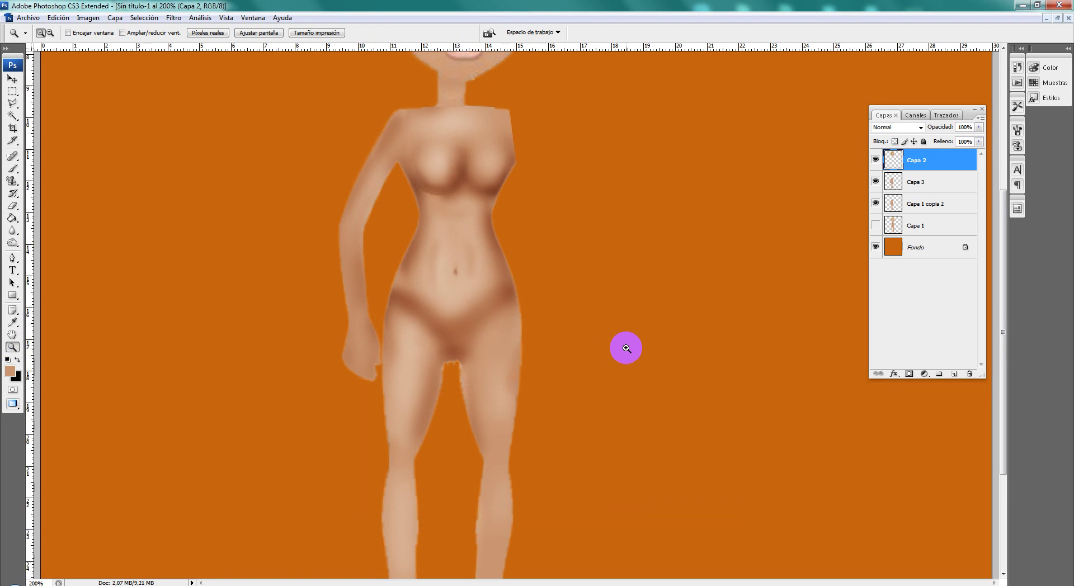
{"action": "left_click", "coordinate": [42, 34]}
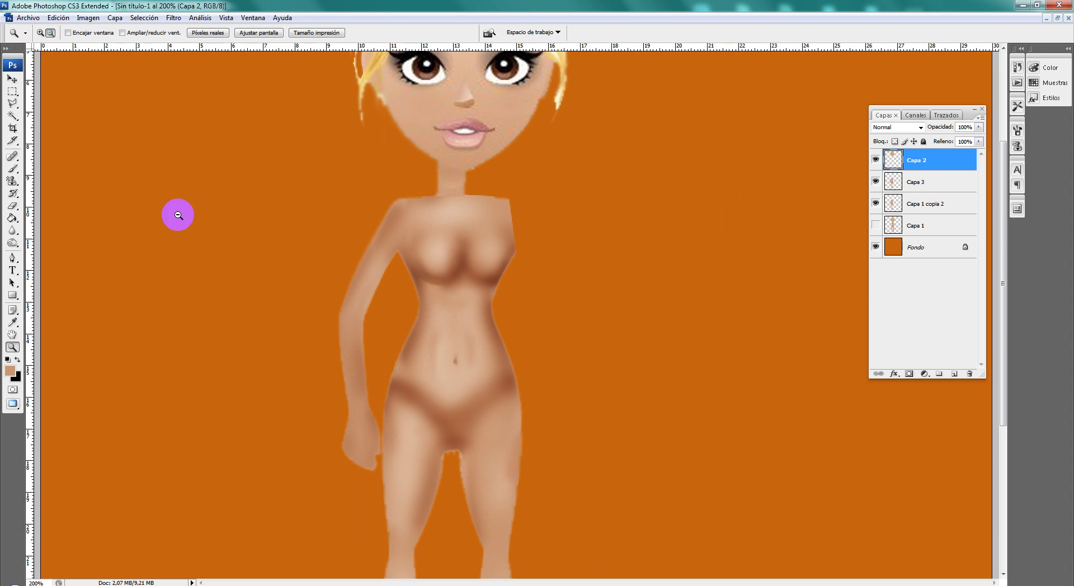
{"action": "left_click", "coordinate": [614, 472]}
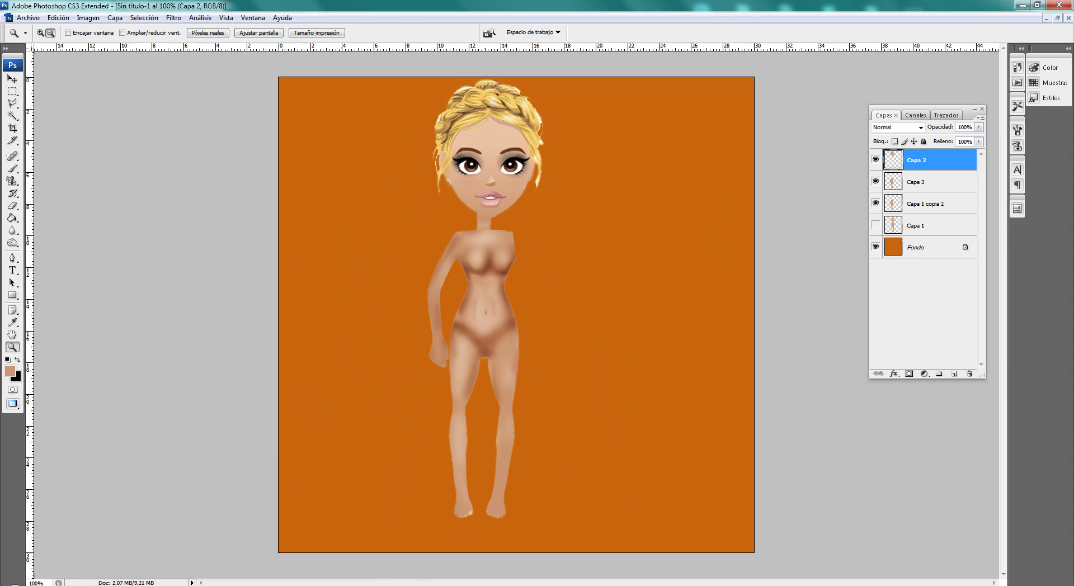
{"action": "key", "text": "alt+Tab"}
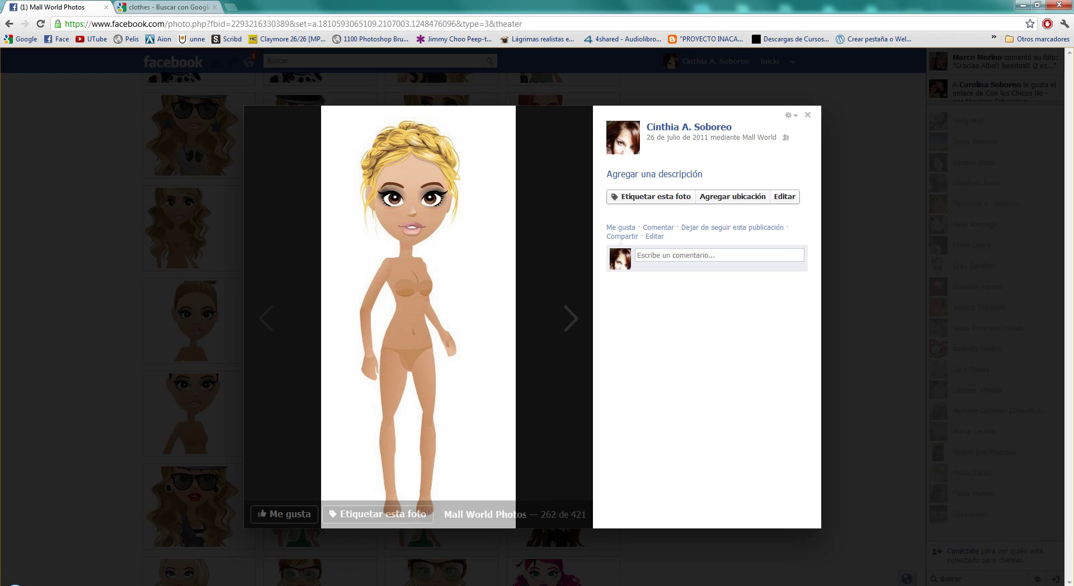
Leave the Facebook reference doll photo (262 of 421) and return to the Photoshop document.
{"action": "key", "text": "alt+Tab"}
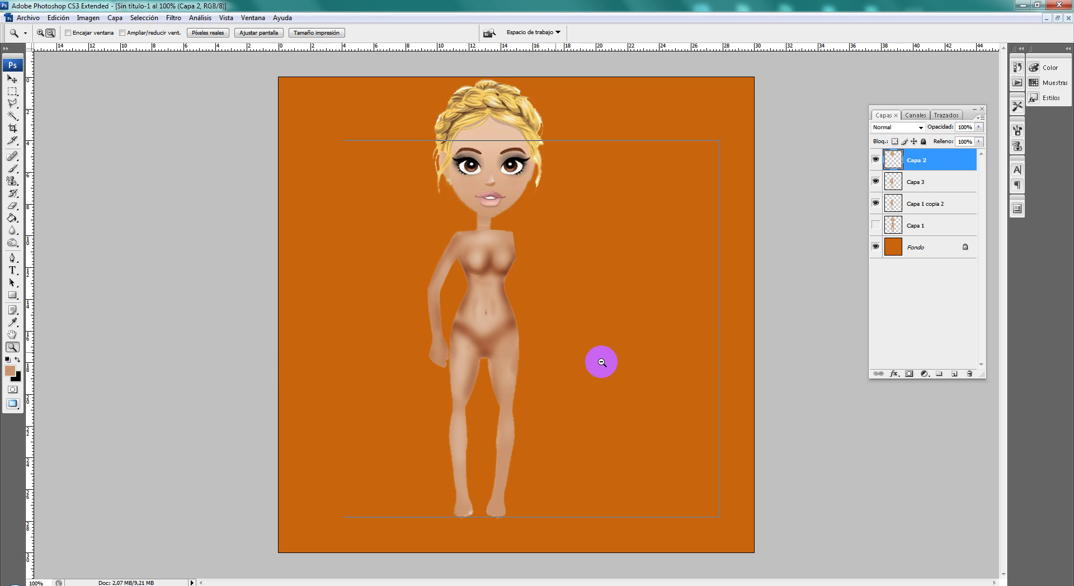
{"action": "left_click", "coordinate": [605, 357]}
{"action": "left_click", "coordinate": [41, 33]}
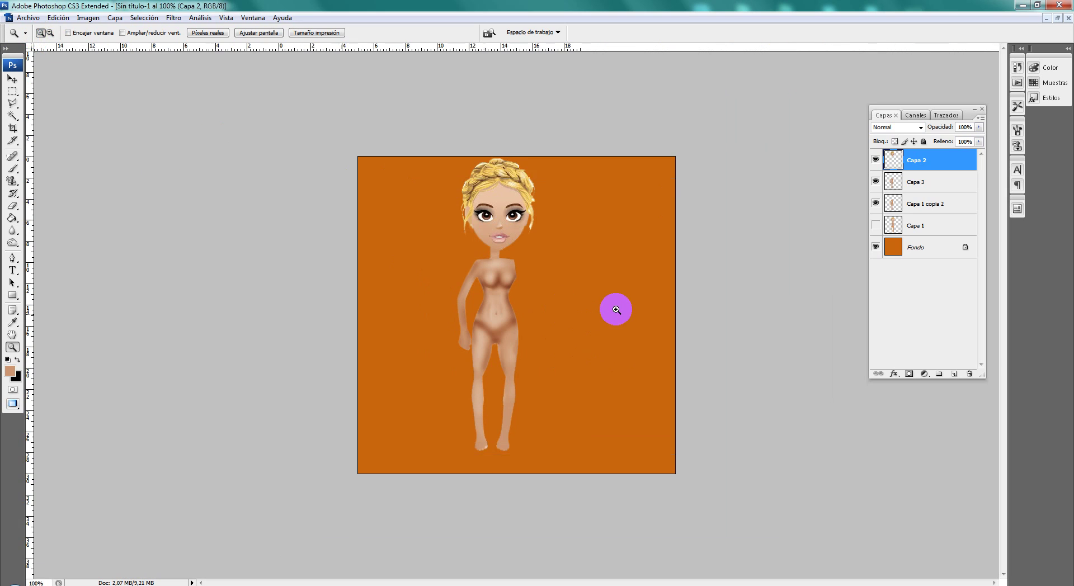
{"action": "left_click", "coordinate": [615, 305]}
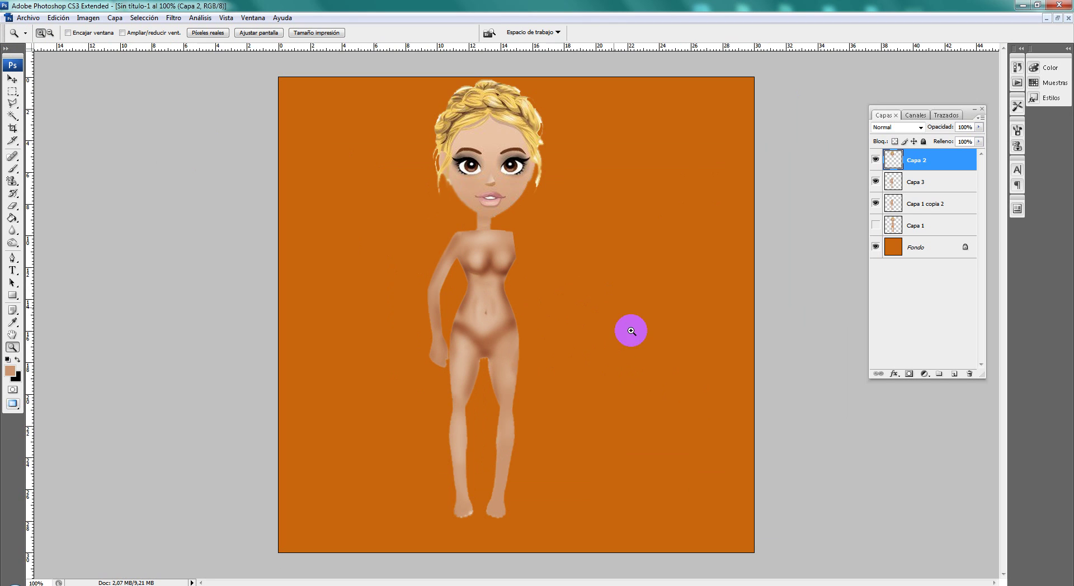
{"action": "left_click", "coordinate": [656, 365]}
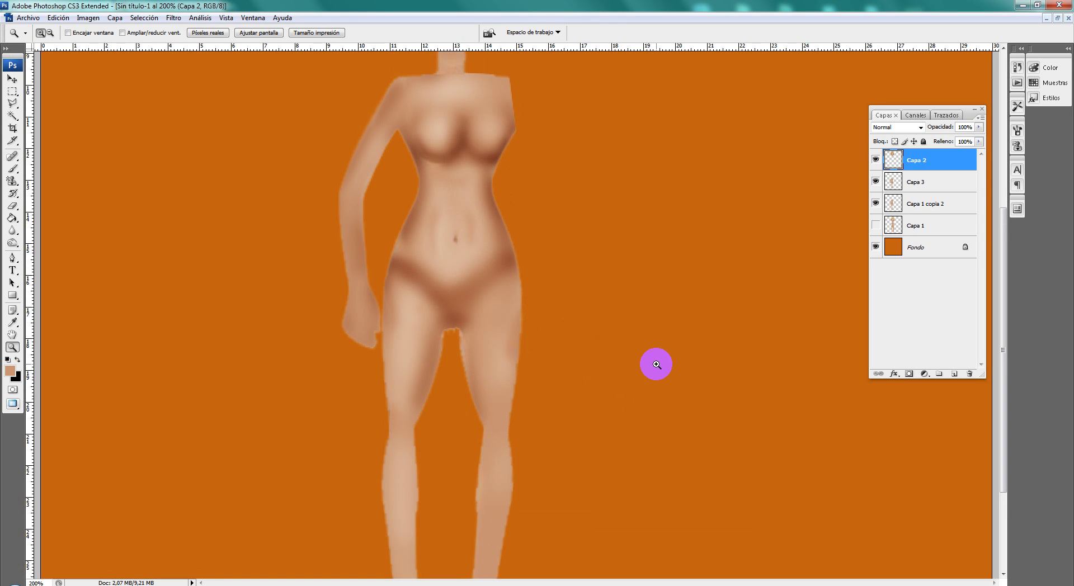
{"action": "scroll", "coordinate": [656, 365], "scroll_direction": "up", "scroll_amount": 3}
{"action": "scroll", "coordinate": [656, 365], "scroll_direction": "up", "scroll_amount": 5}
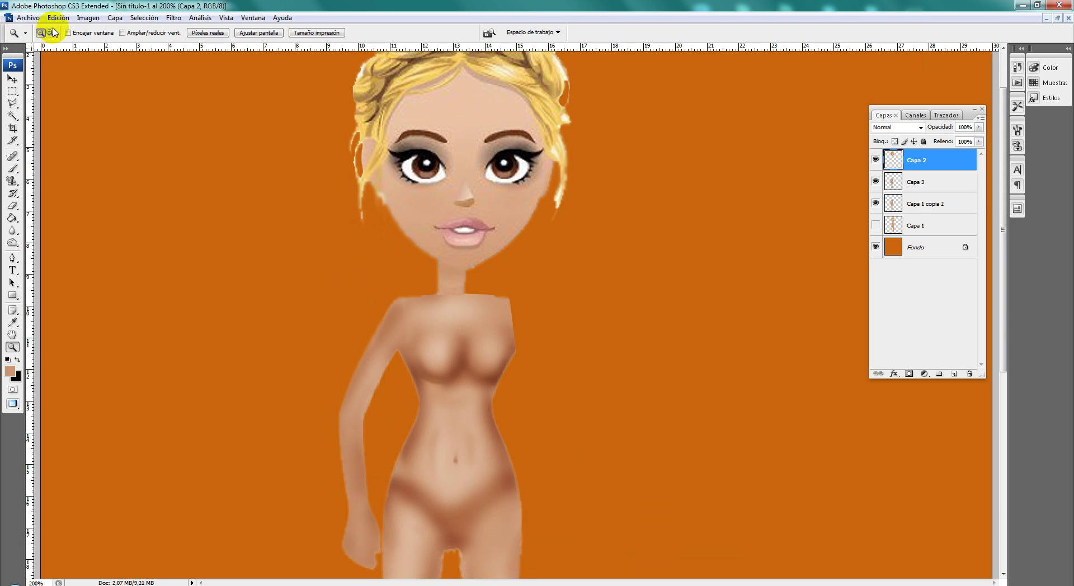
{"action": "left_click", "coordinate": [720, 277]}
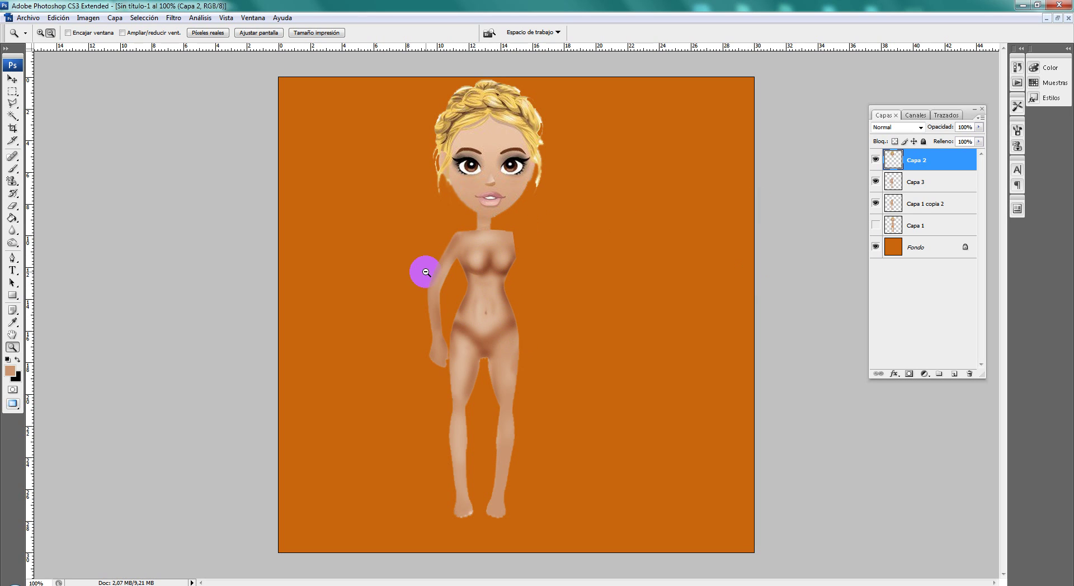
{"action": "left_click", "coordinate": [13, 83]}
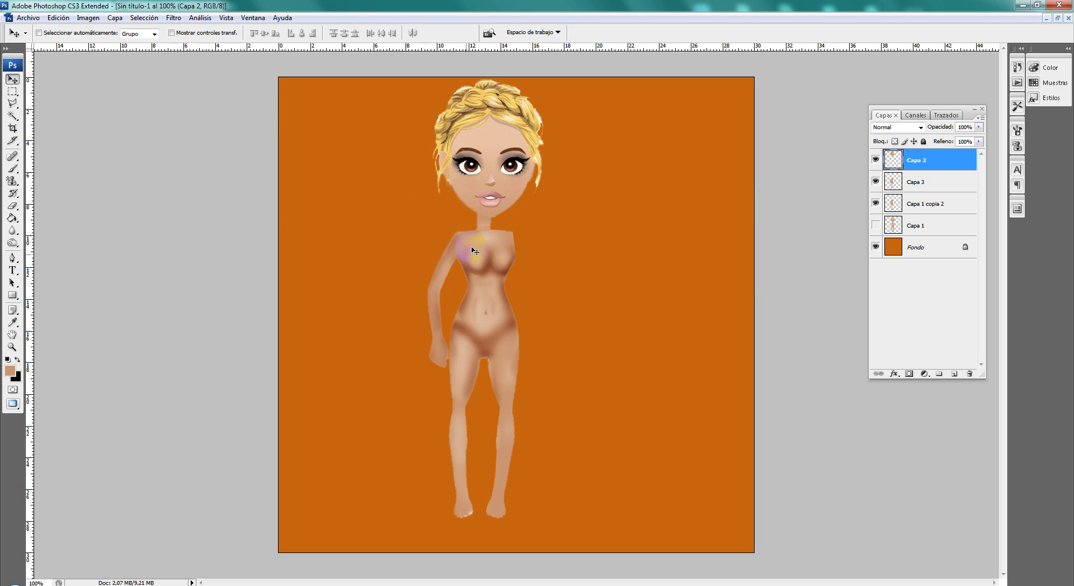